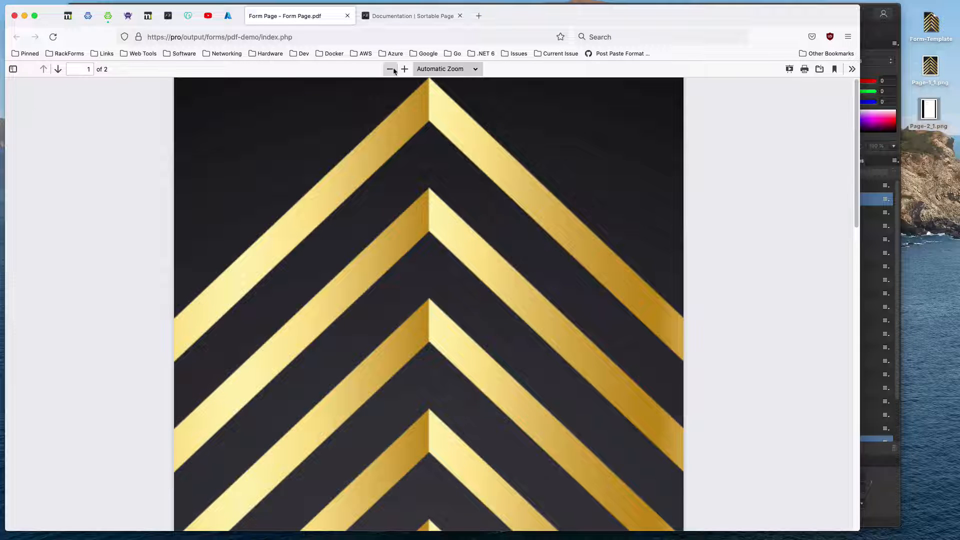
# Review both pages of the generated PDF at 80% zoom, checking the body copy under each question, and close it.
pyautogui.click(390, 69)
pyautogui.click(390, 69)
pyautogui.click(390, 69)
pyautogui.click(393, 70)
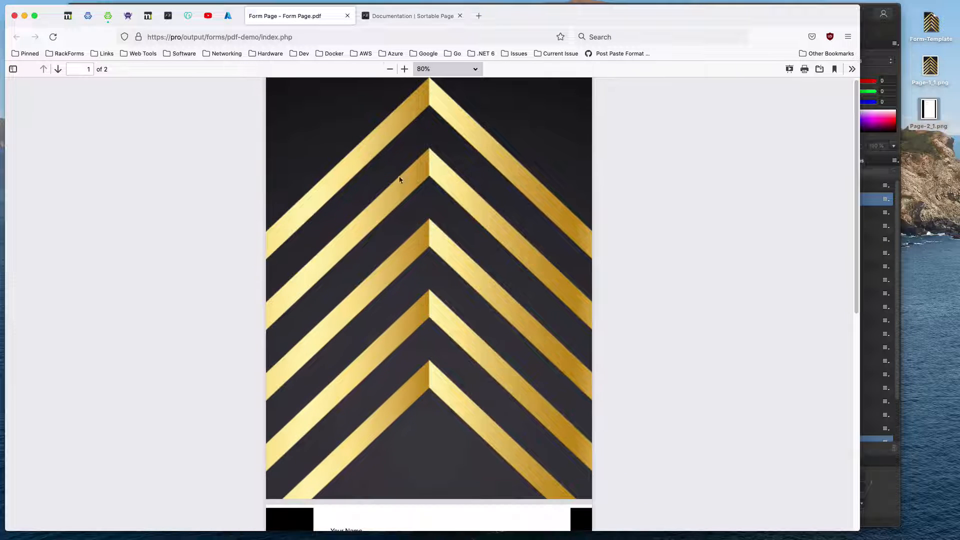
pyautogui.scroll(1, 407, 265)
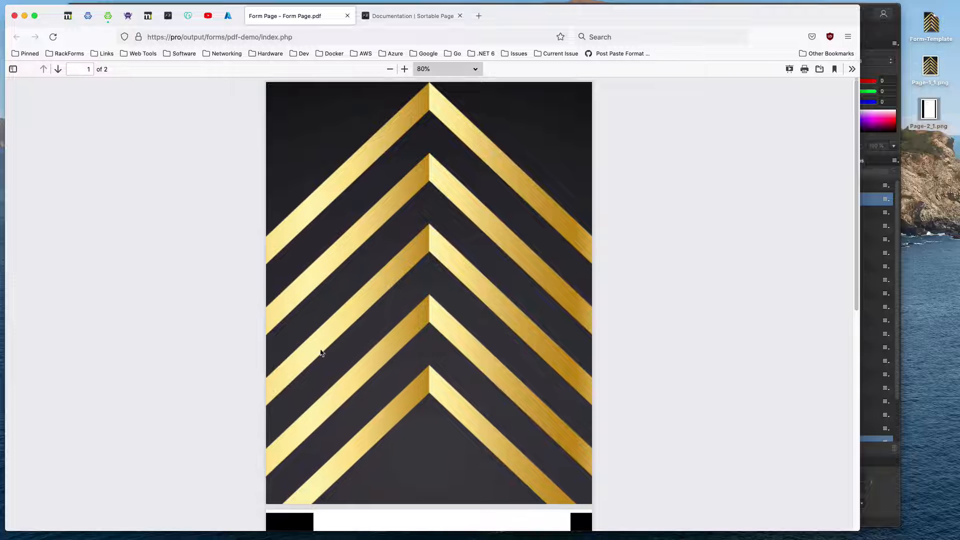
pyautogui.scroll(-8, 474, 313)
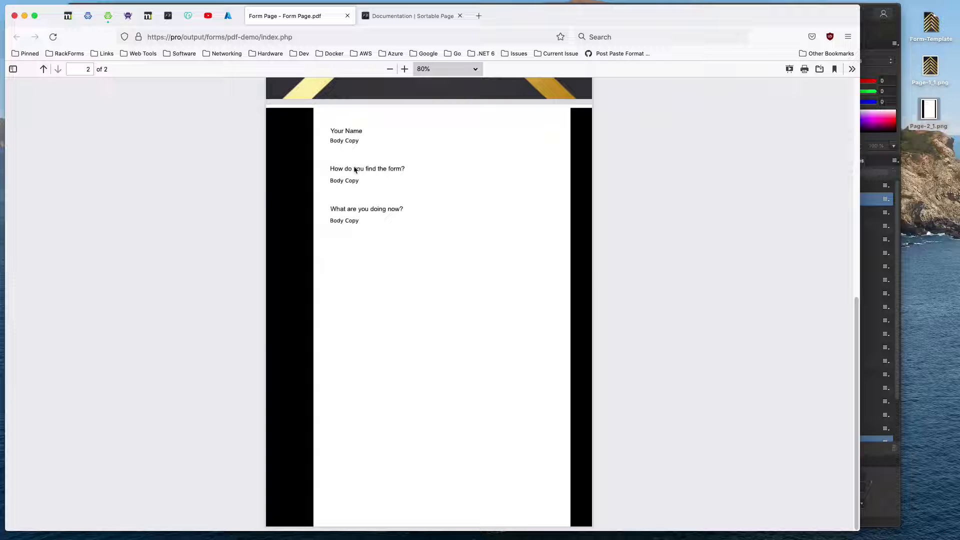
pyautogui.moveTo(356, 141); pyautogui.dragTo(331, 137)
pyautogui.moveTo(355, 182); pyautogui.dragTo(337, 181)
pyautogui.moveTo(357, 220); pyautogui.dragTo(330, 218)
pyautogui.moveTo(357, 142); pyautogui.dragTo(335, 142)
pyautogui.scroll(10, 372, 270)
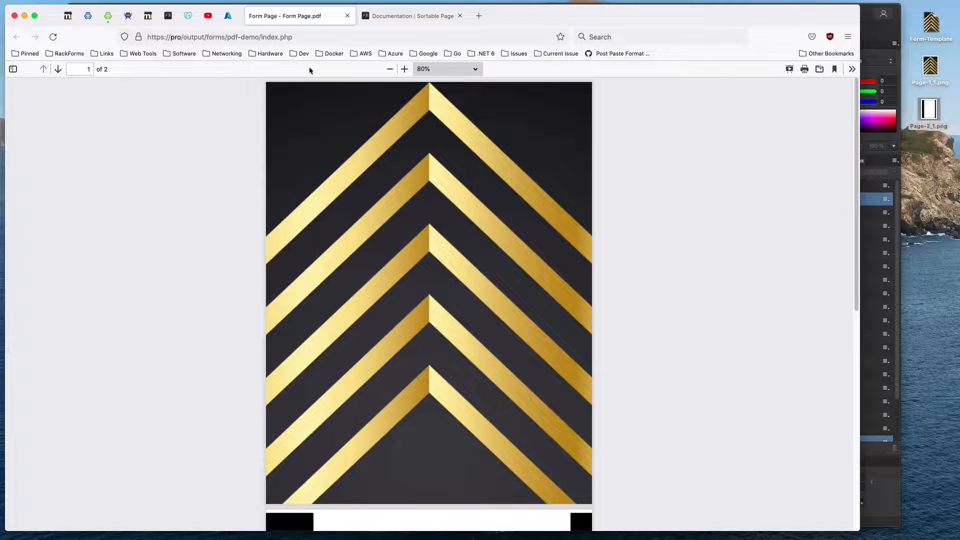
pyautogui.click(347, 15)
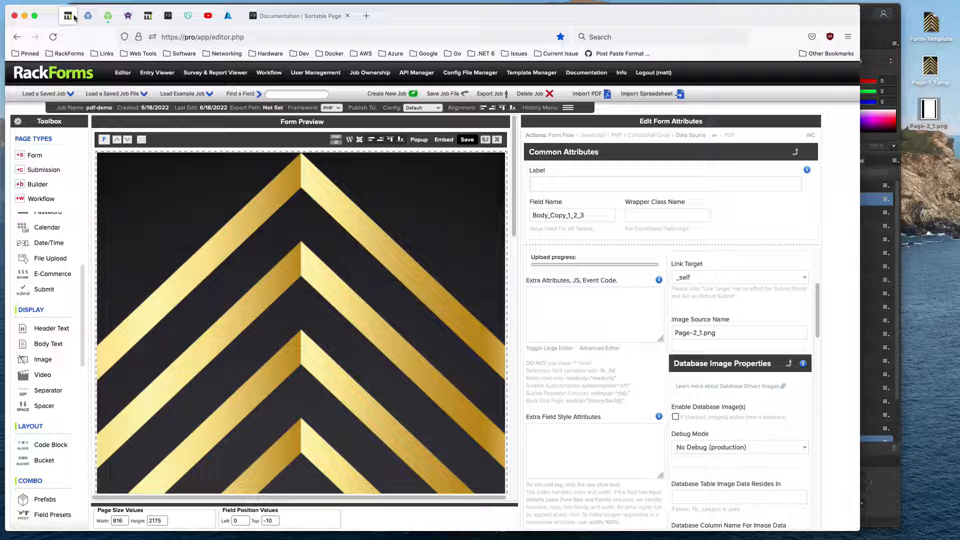
# Delete the existing form page from the pdf-demo job in the RackForms editor.
pyautogui.click(870, 27)
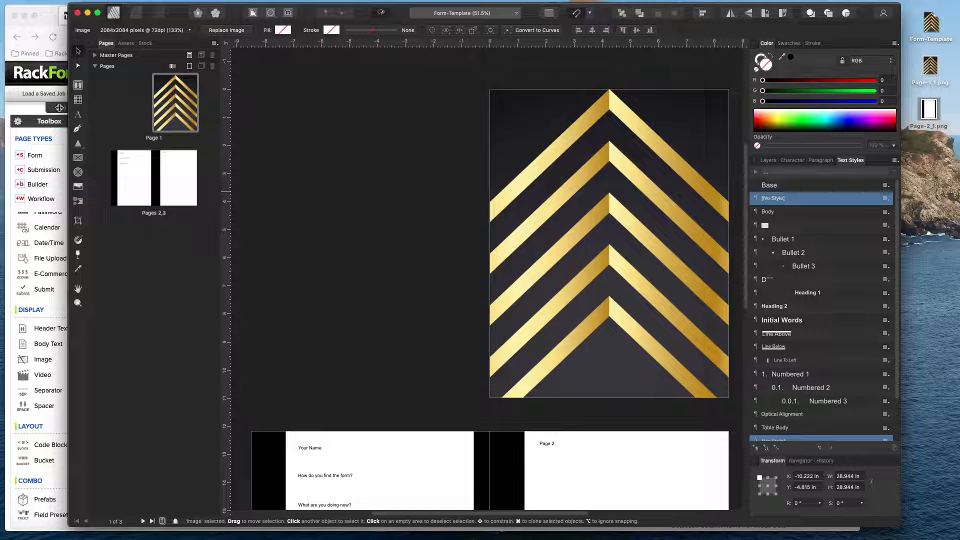
pyautogui.click(5, 54)
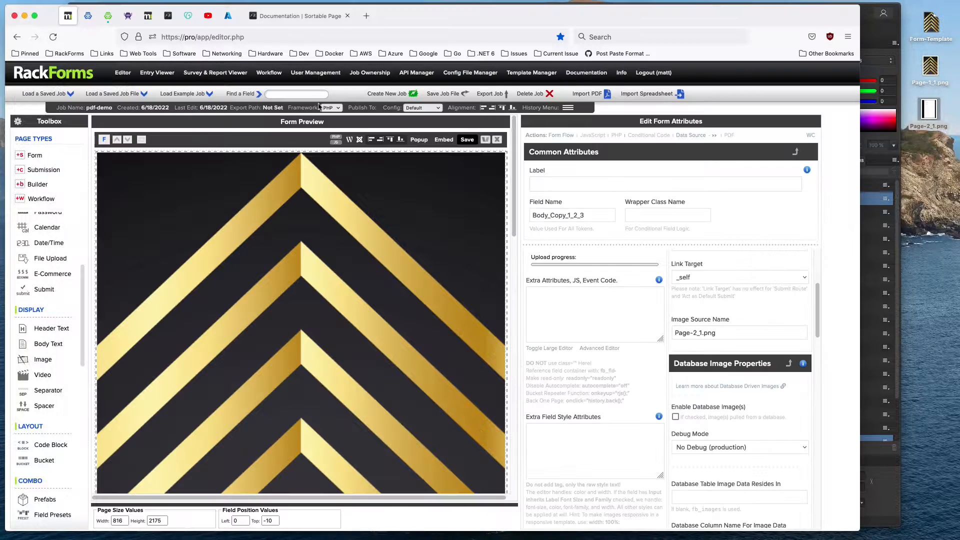
pyautogui.click(498, 140)
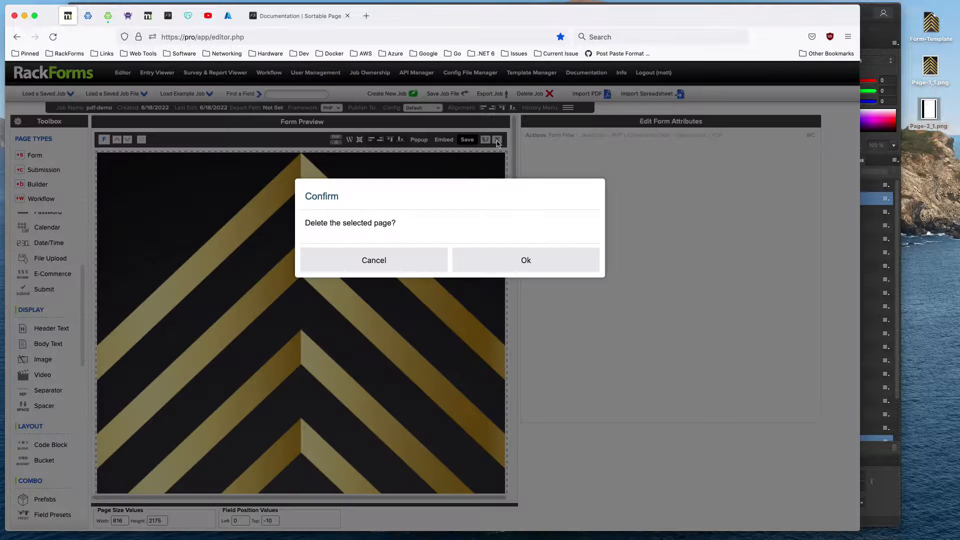
pyautogui.press('Return')
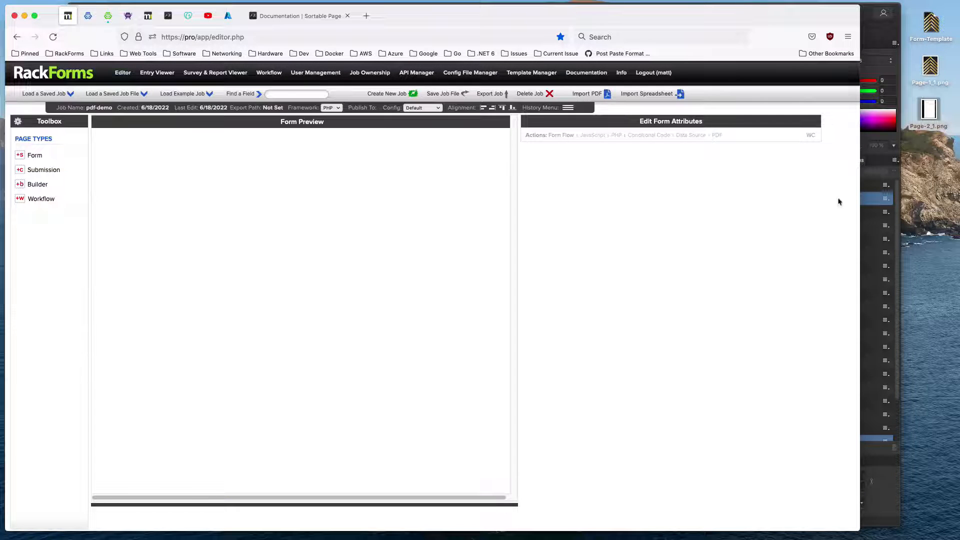
# Switch to the Form-Template document in Affinity Publisher and review its cover and inner pages.
pyautogui.click(883, 36)
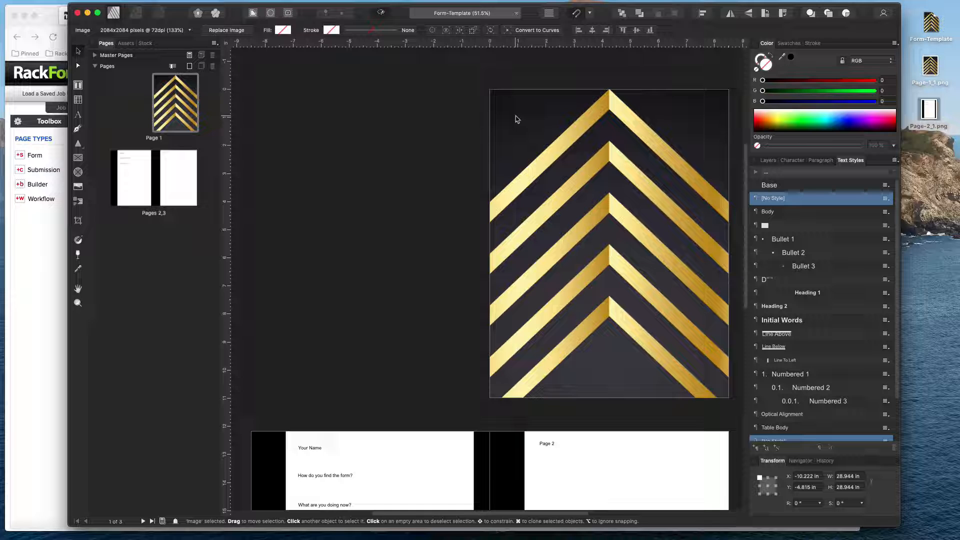
pyautogui.scroll(-10, 345, 330)
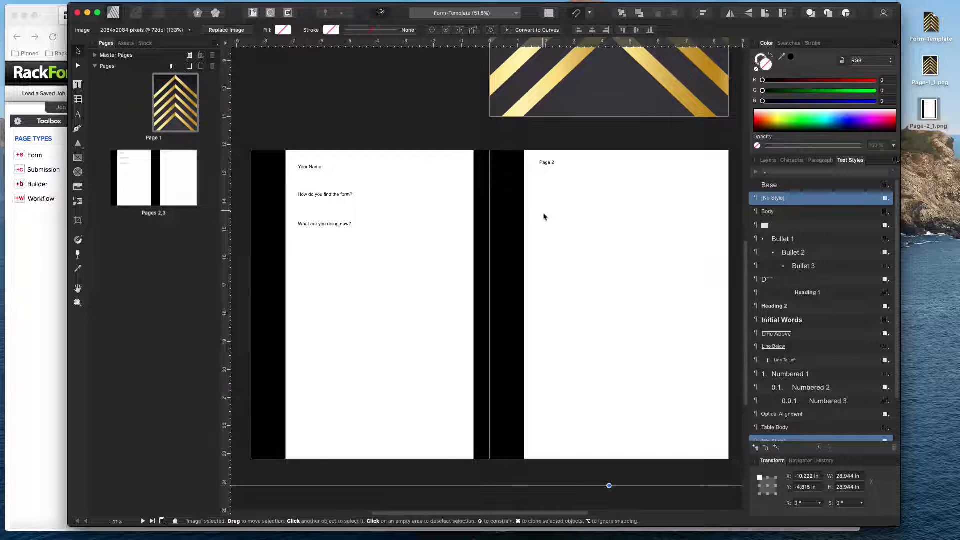
pyautogui.scroll(5, 547, 216)
pyautogui.scroll(3, 546, 219)
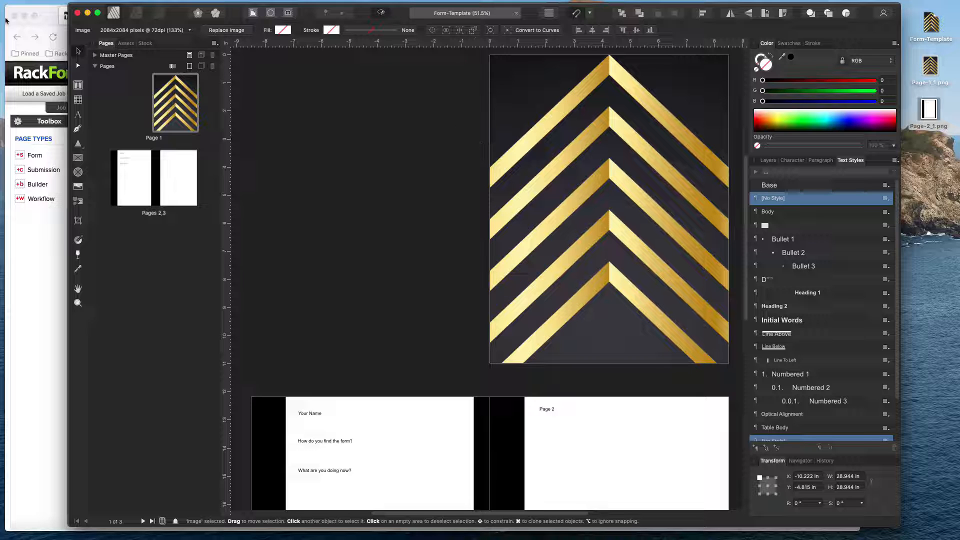
# Inspect the DPI choices in Document Setup with 96 selected, and leave the setup without applying anything.
pyautogui.click(0, 0)
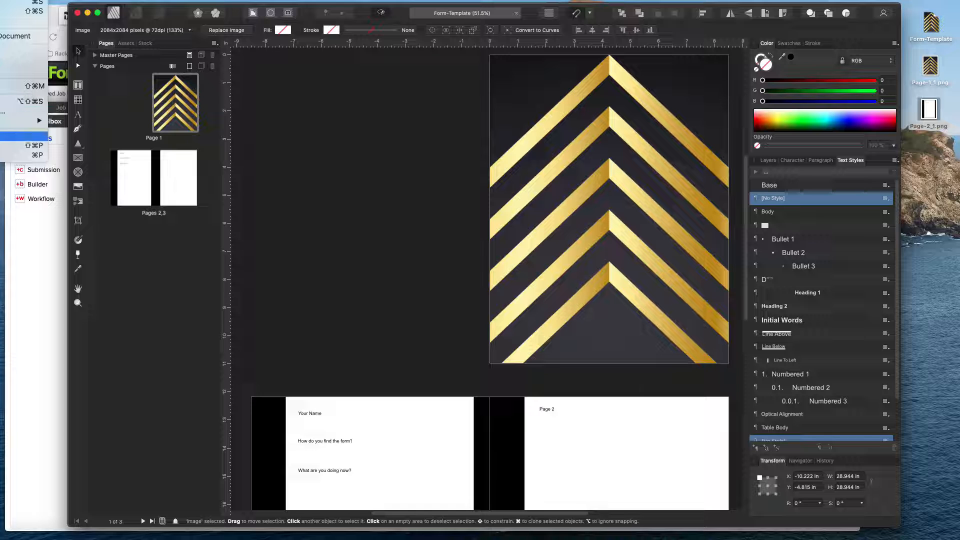
pyautogui.click(25, 136)
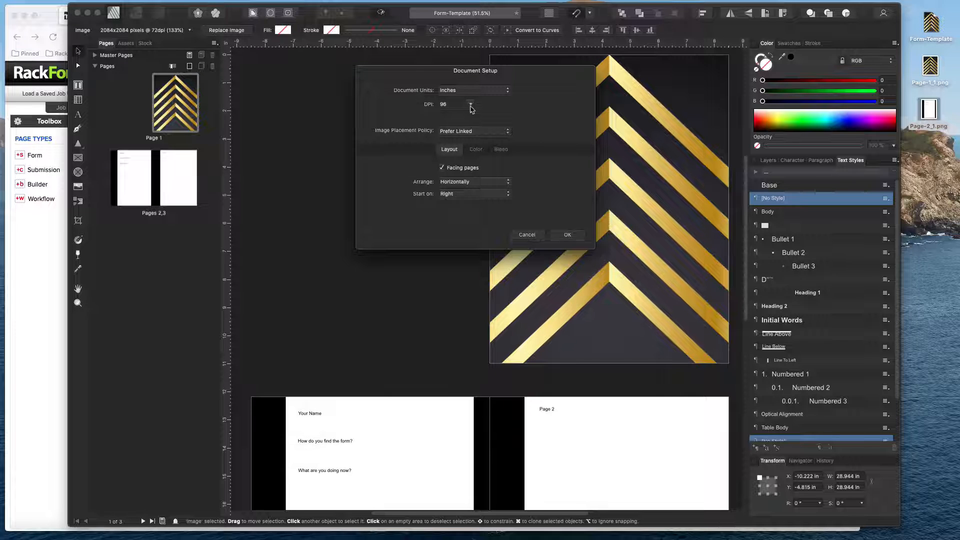
pyautogui.click(470, 105)
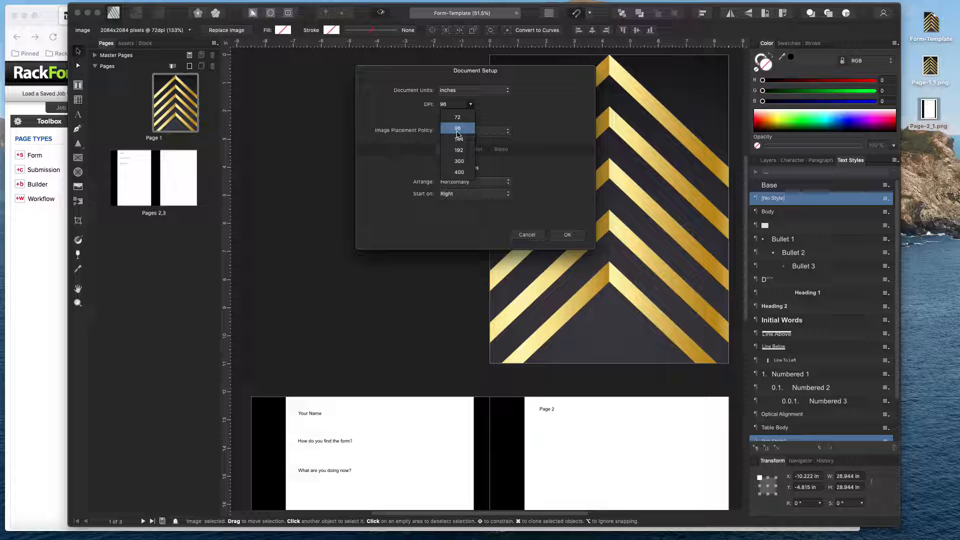
pyautogui.click(458, 131)
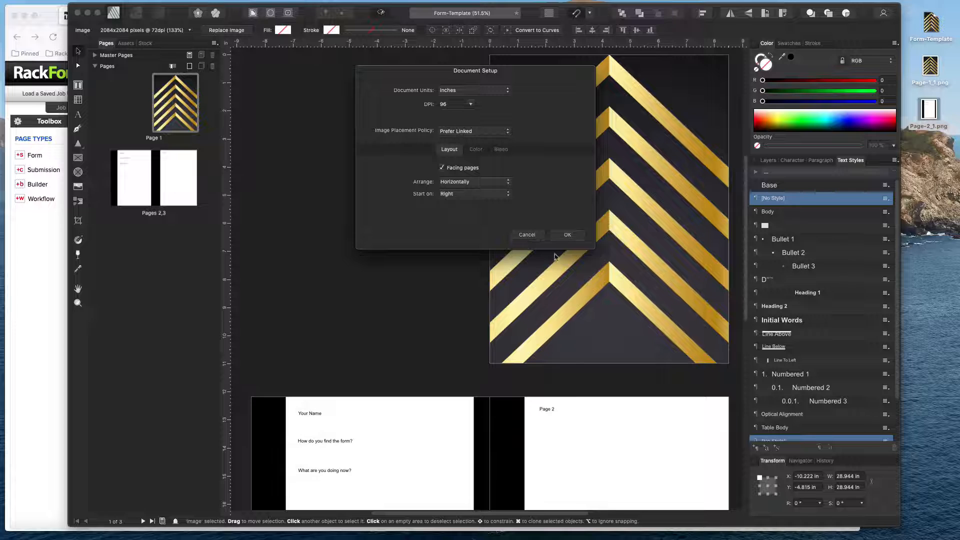
pyautogui.click(531, 234)
# Examine the template's cover page and the facing question pages below it.
pyautogui.scroll(-5, 525, 225)
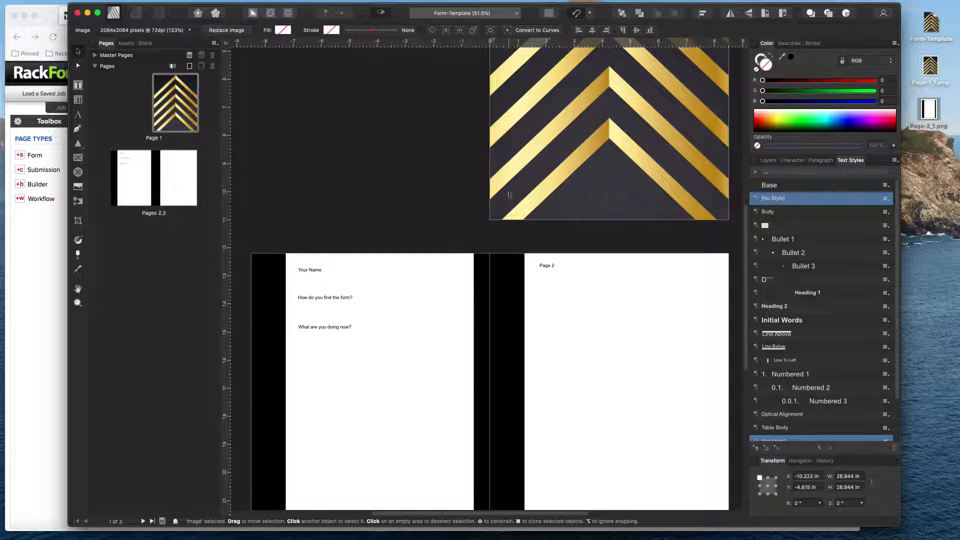
pyautogui.scroll(4, 512, 172)
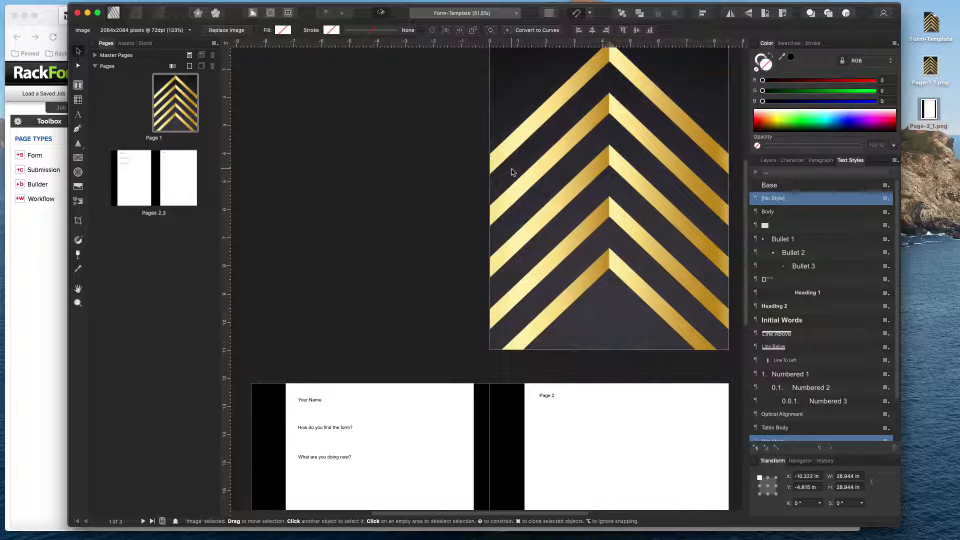
pyautogui.scroll(2, 511, 172)
pyautogui.scroll(-7, 407, 326)
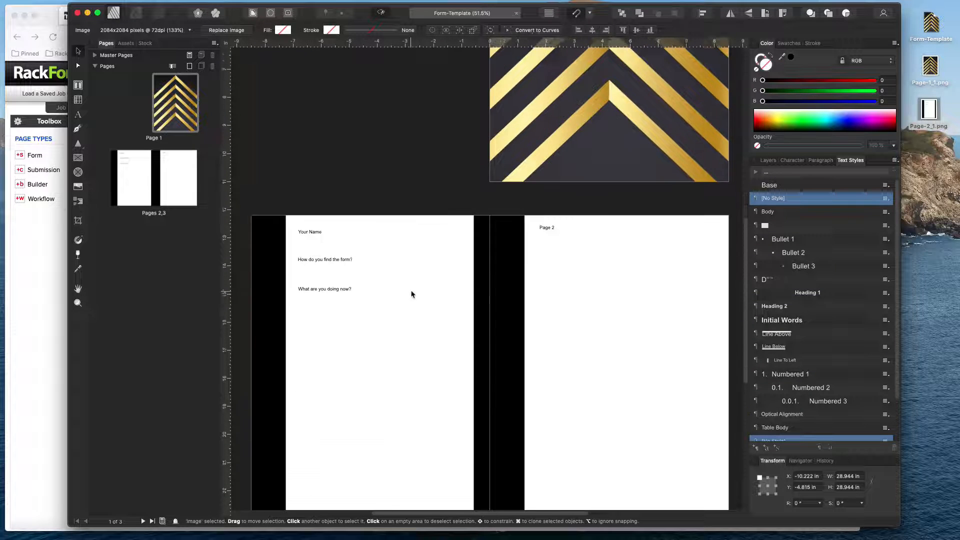
pyautogui.scroll(6, 412, 294)
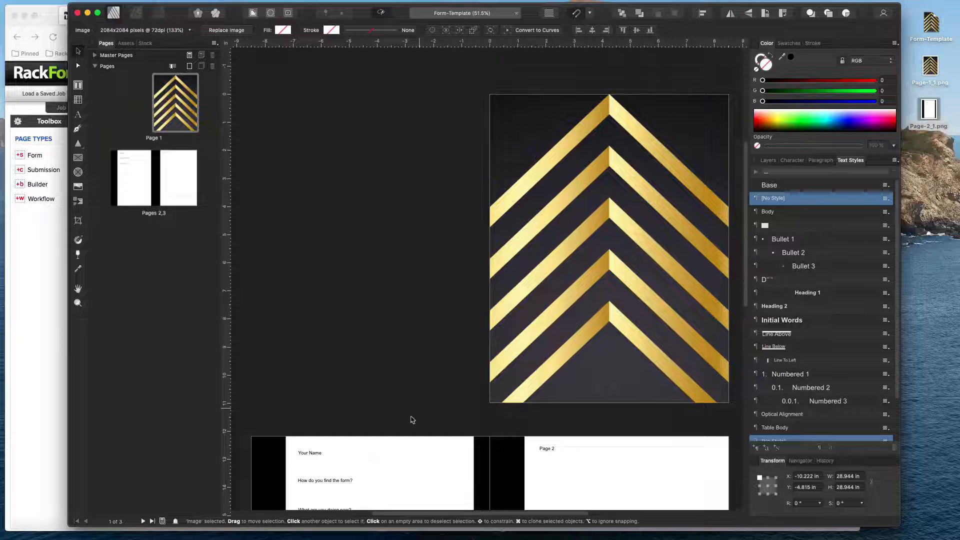
pyautogui.scroll(-10, 392, 401)
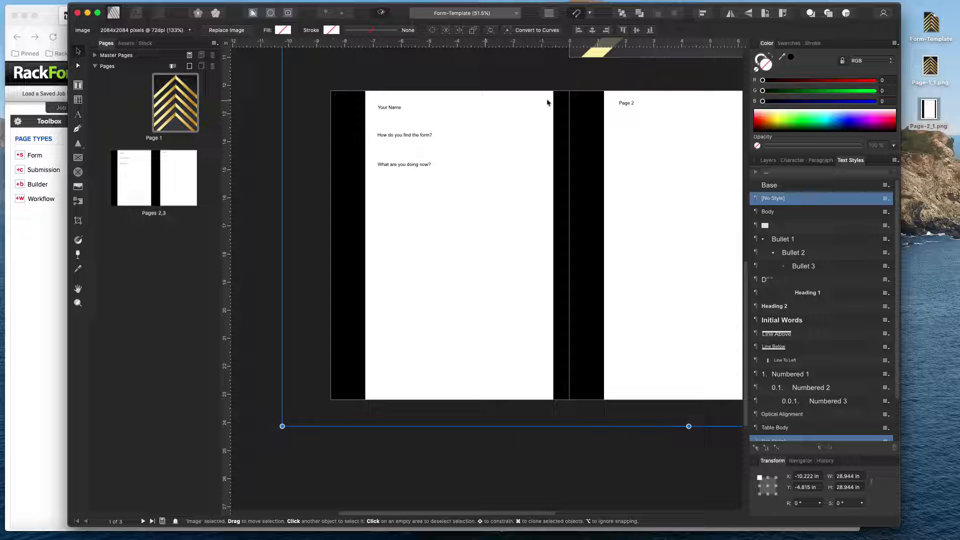
pyautogui.scroll(10, 524, 165)
pyautogui.hscroll(4, 525, 165)
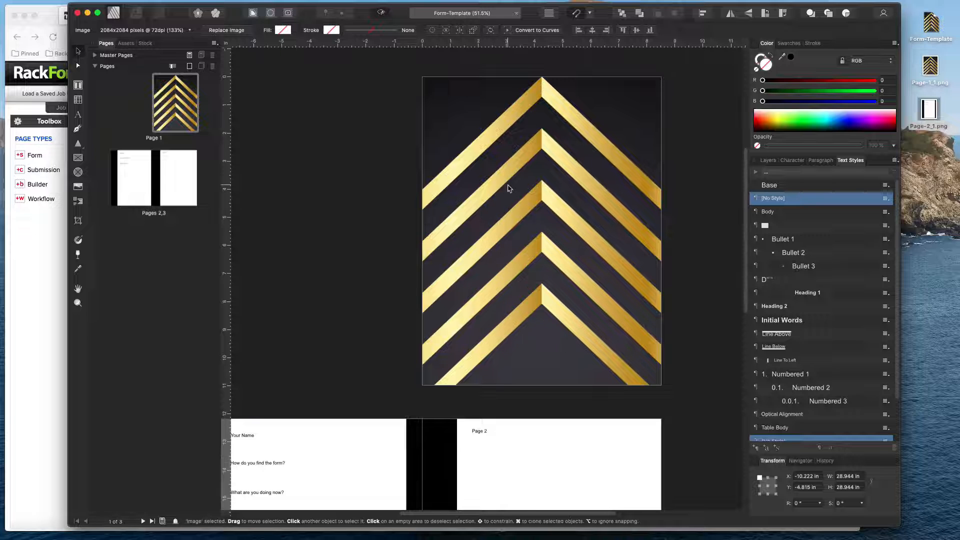
# Locate the exported images Page-1_1.png and Page-2_1.png on the desktop and return to the template document.
pyautogui.moveTo(950, 149); pyautogui.dragTo(910, 51)
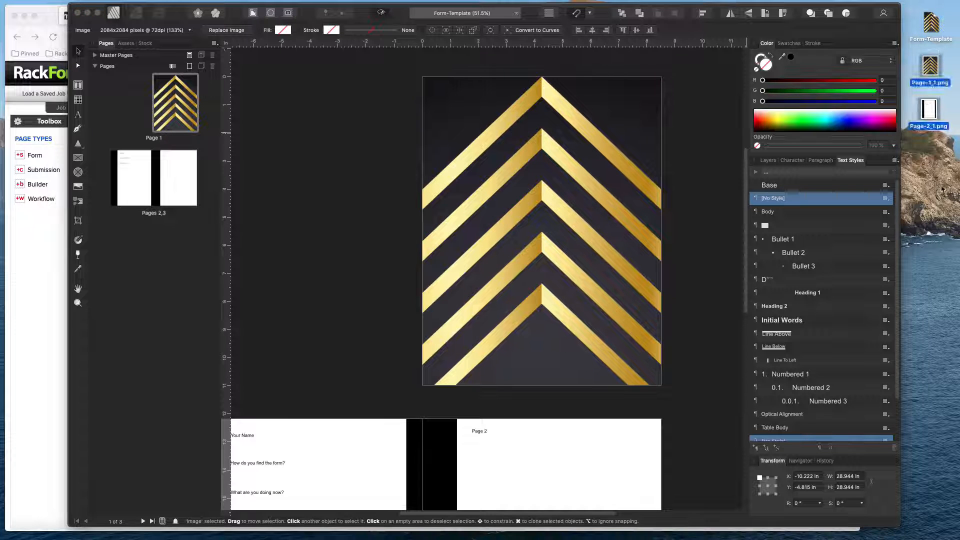
pyautogui.click(942, 189)
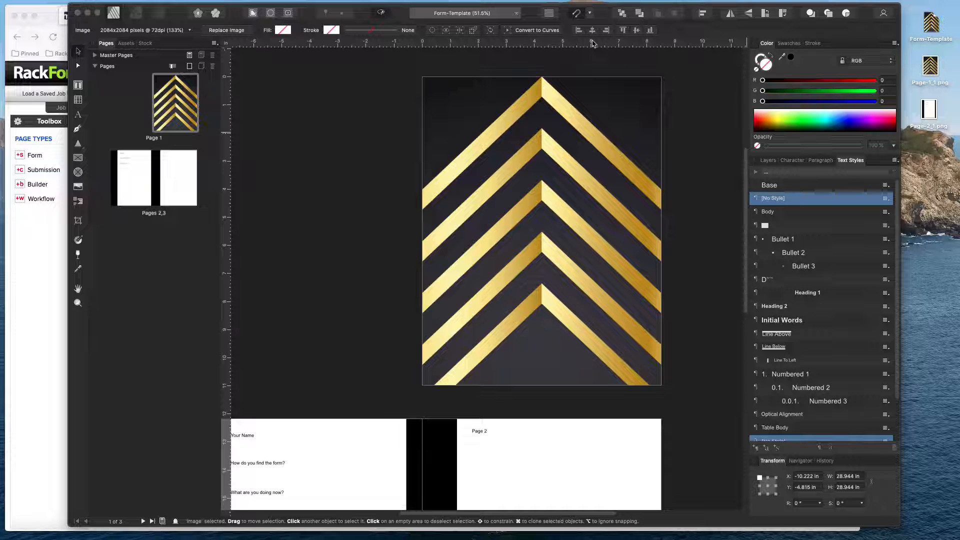
pyautogui.click(361, 104)
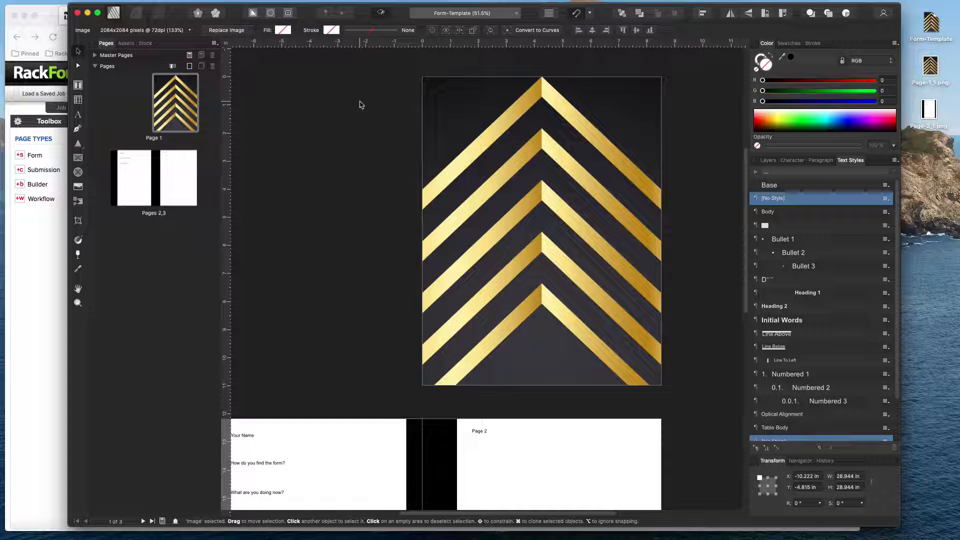
# Open the PNG export settings for the template and set the pages to export to 1.
pyautogui.press('alt+shift+super+s')
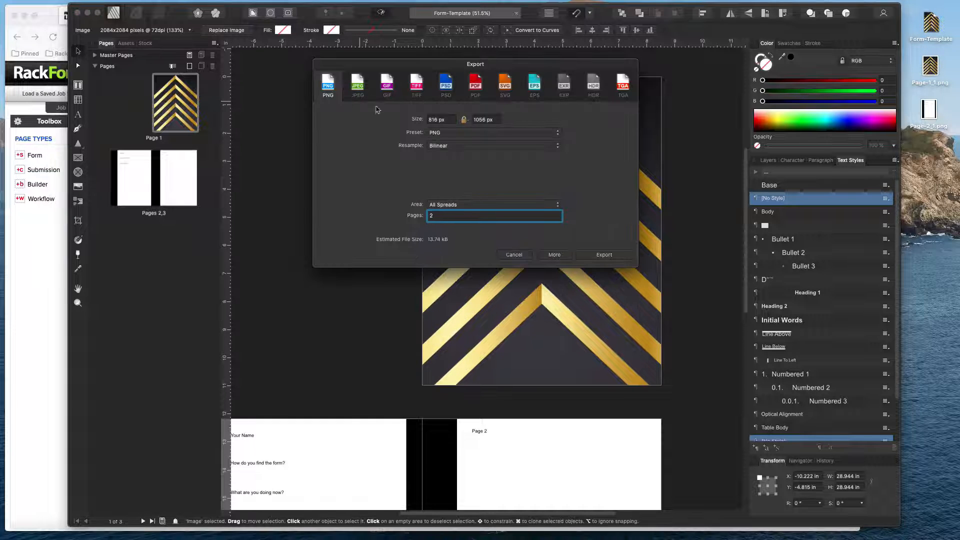
pyautogui.press('BackSpace')
pyautogui.write('1')
pyautogui.moveTo(525, 67); pyautogui.dragTo(528, 64)
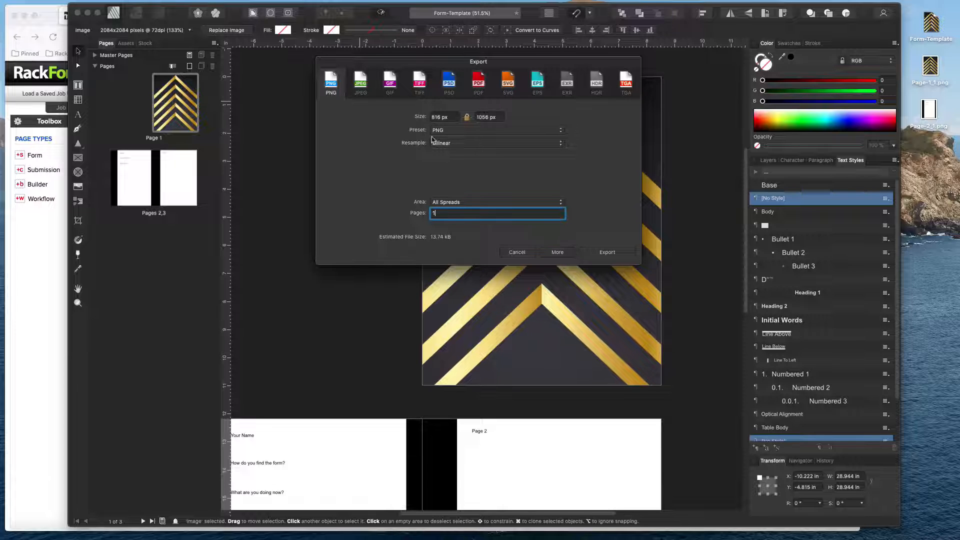
# Check the export size fields and divide the 816 px width by 96 in Calculator to get the width in inches.
pyautogui.click(449, 118)
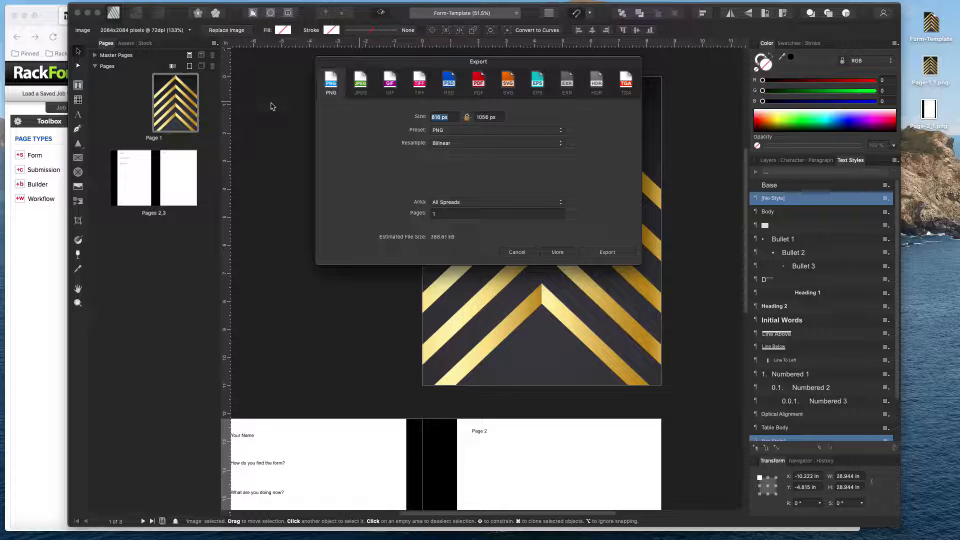
pyautogui.click(487, 118)
pyautogui.press('super+space')
pyautogui.write('calculator')
pyautogui.press('Return')
pyautogui.moveTo(444, 119); pyautogui.dragTo(429, 177)
pyautogui.write('816/96')
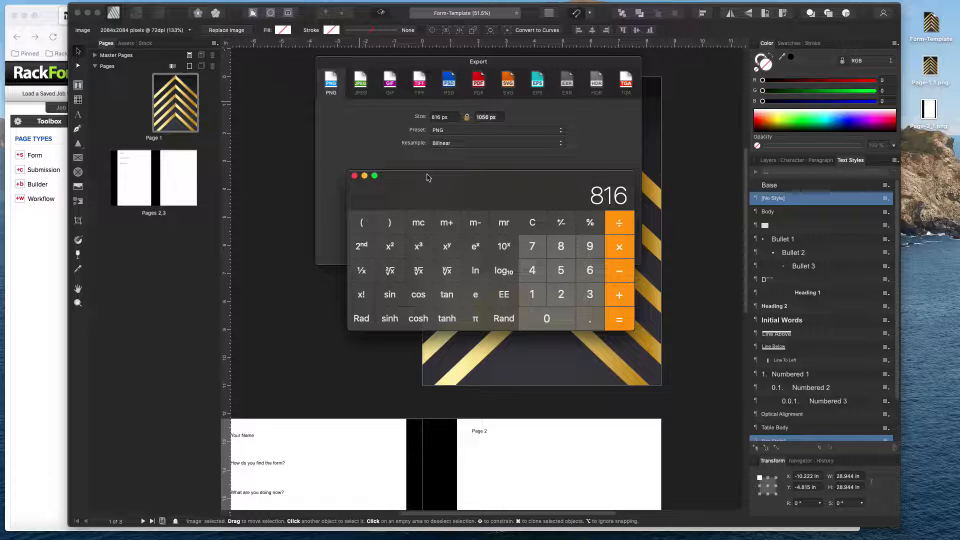
pyautogui.press('Return')
pyautogui.press('Escape')
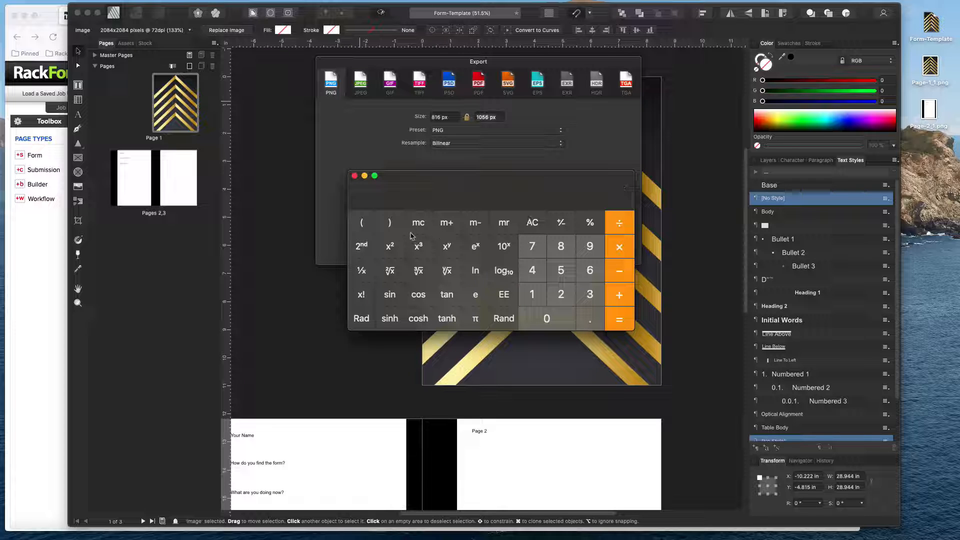
# Divide the 1056 px export height by 96, close Calculator, and recheck the width in the export settings.
pyautogui.write('13')
pyautogui.press('Escape')
pyautogui.write('1056')
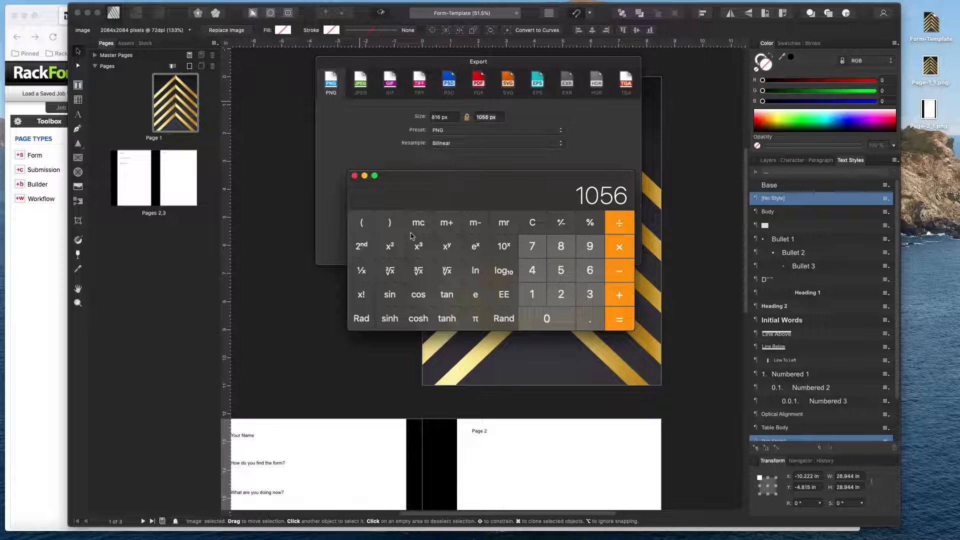
pyautogui.write('/96')
pyautogui.press('Return')
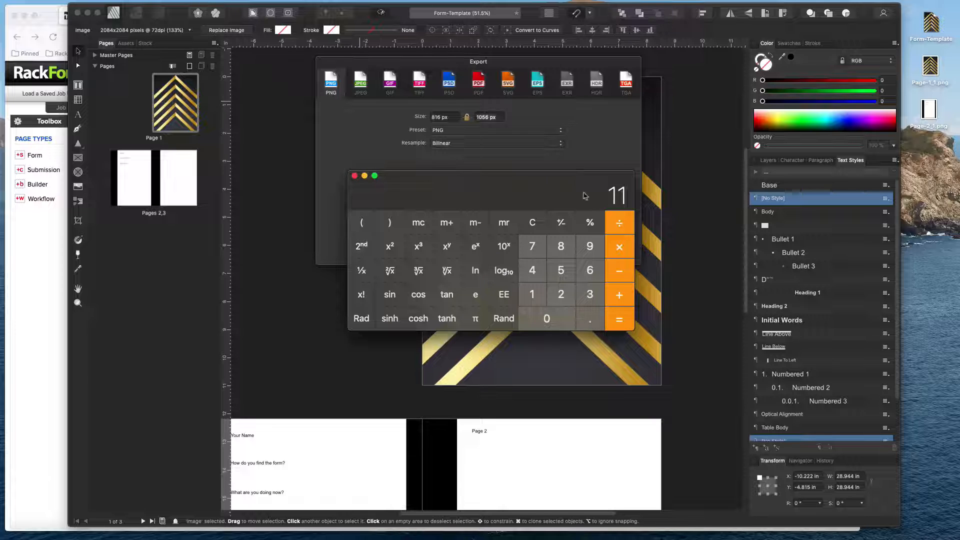
pyautogui.moveTo(614, 194); pyautogui.dragTo(574, 175)
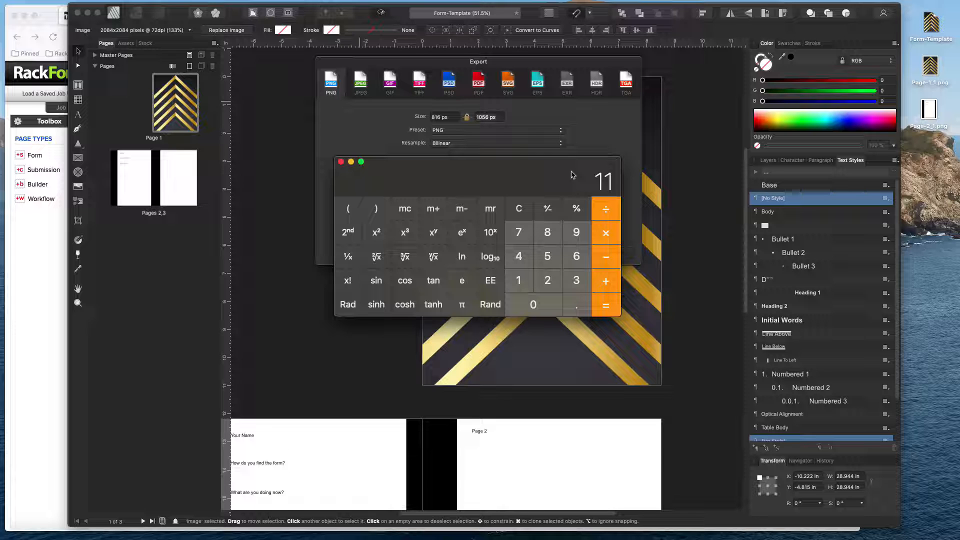
pyautogui.click(341, 162)
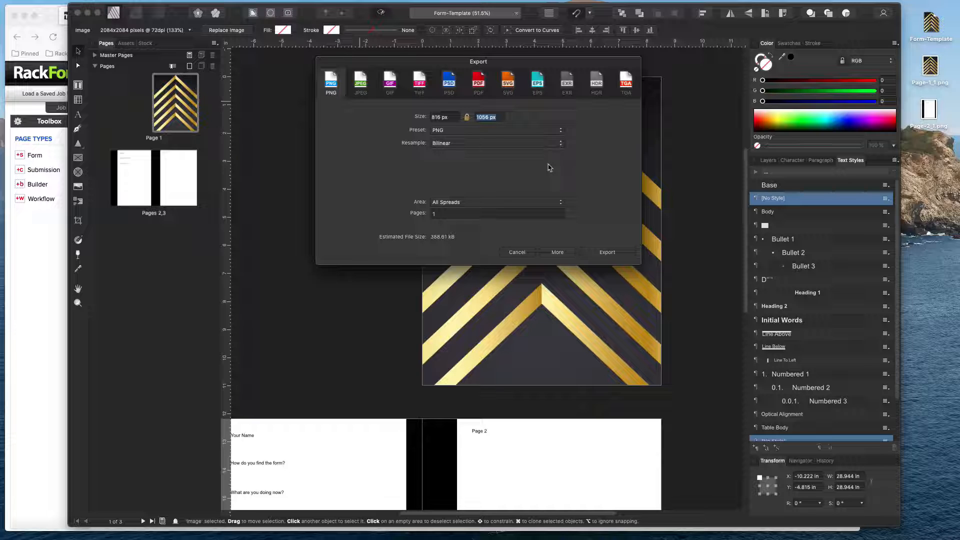
pyautogui.click(455, 117)
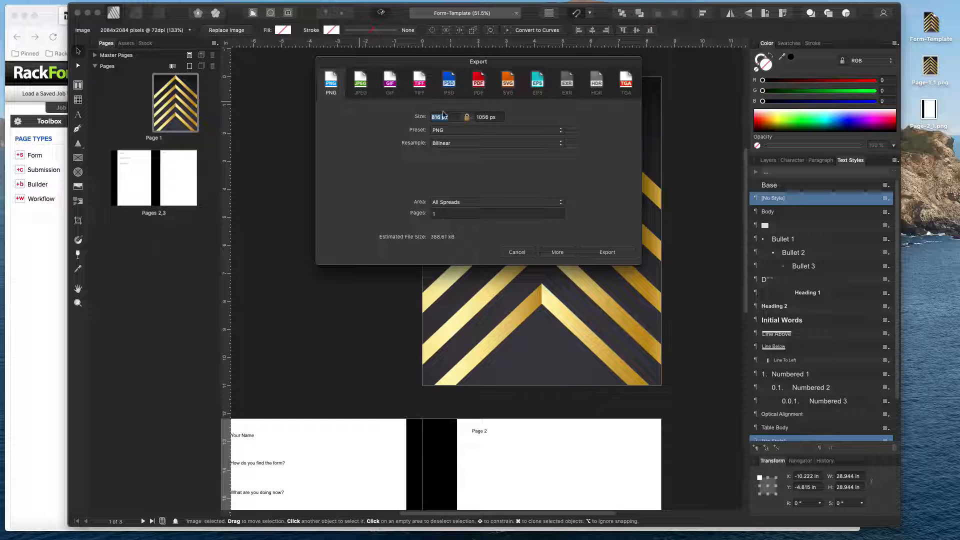
# Check the export height, then cancel the PNG export and return to the RackForms editor.
pyautogui.click(486, 117)
pyautogui.tripleClick(486, 117)
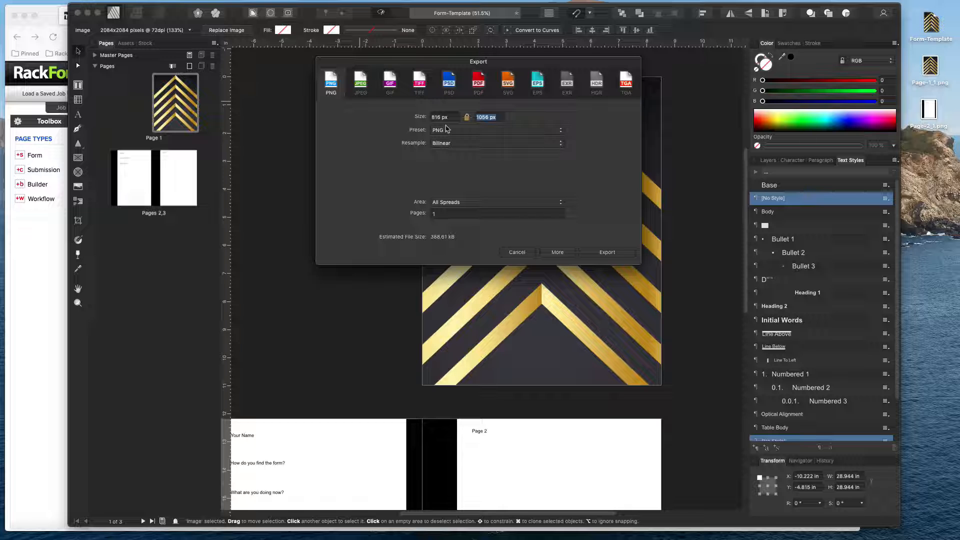
pyautogui.click(515, 251)
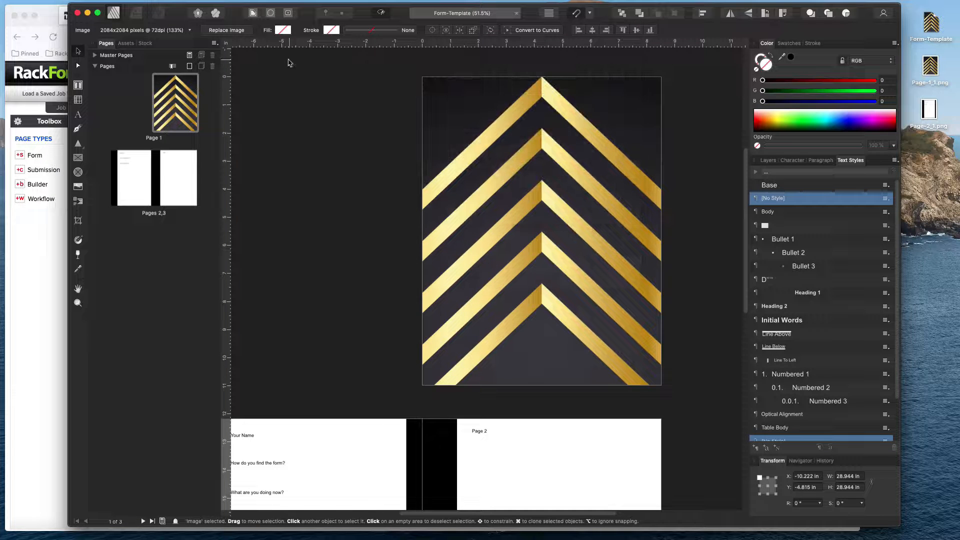
pyautogui.click(94, 16)
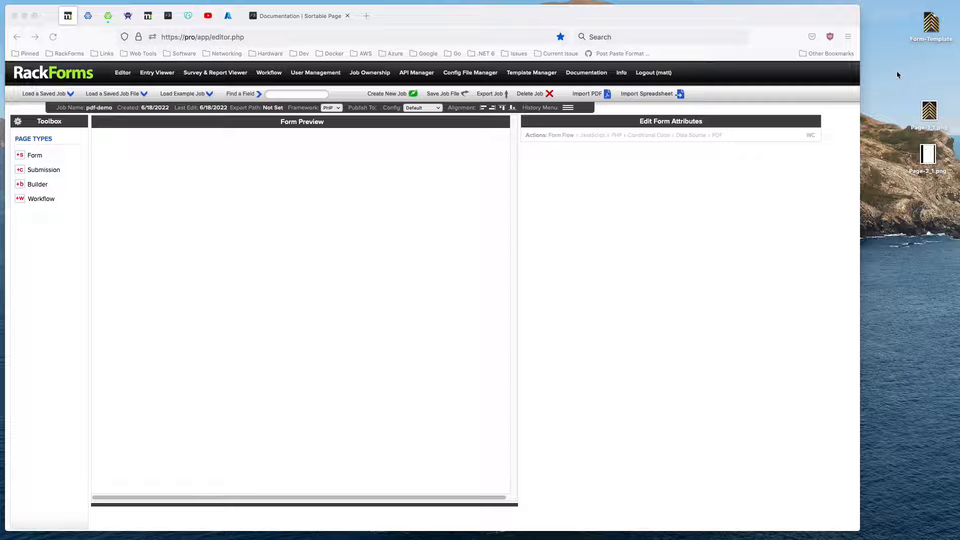
# Add a form page to the pdf-demo job and delete its default Sortable Page Header.
pyautogui.click(32, 156)
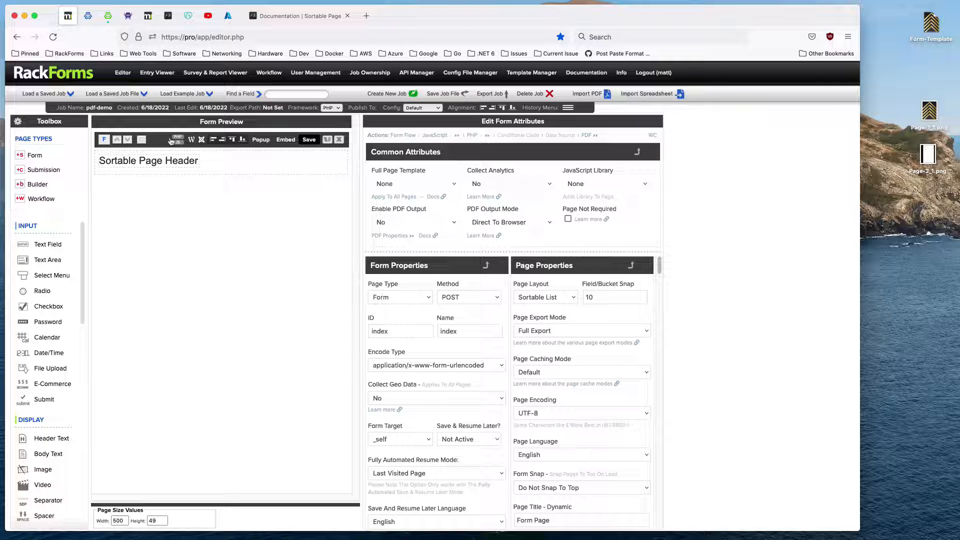
pyautogui.click(154, 158)
pyautogui.click(100, 155)
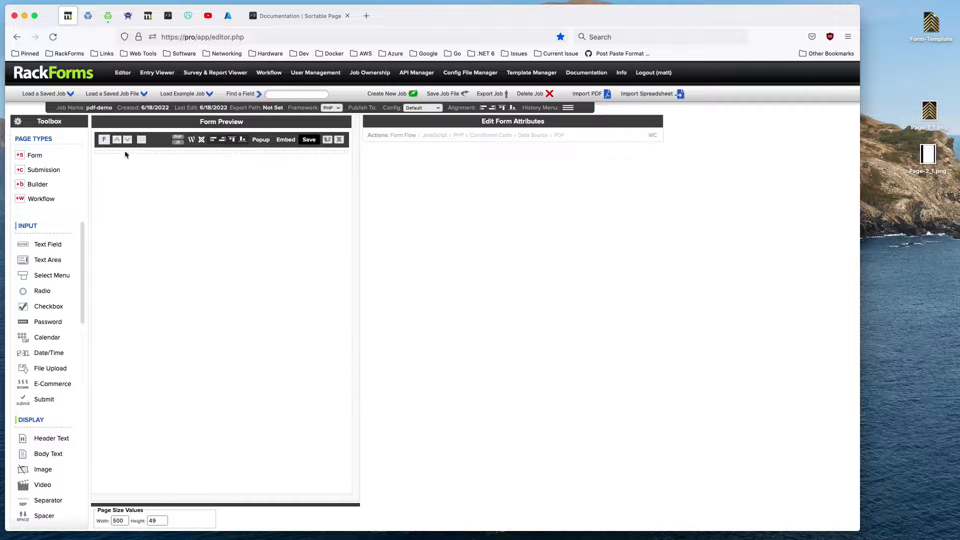
# Place a bucket containing an image field on the page and load Page-1_1.png from the desktop into that field.
pyautogui.scroll(-5, 50, 450)
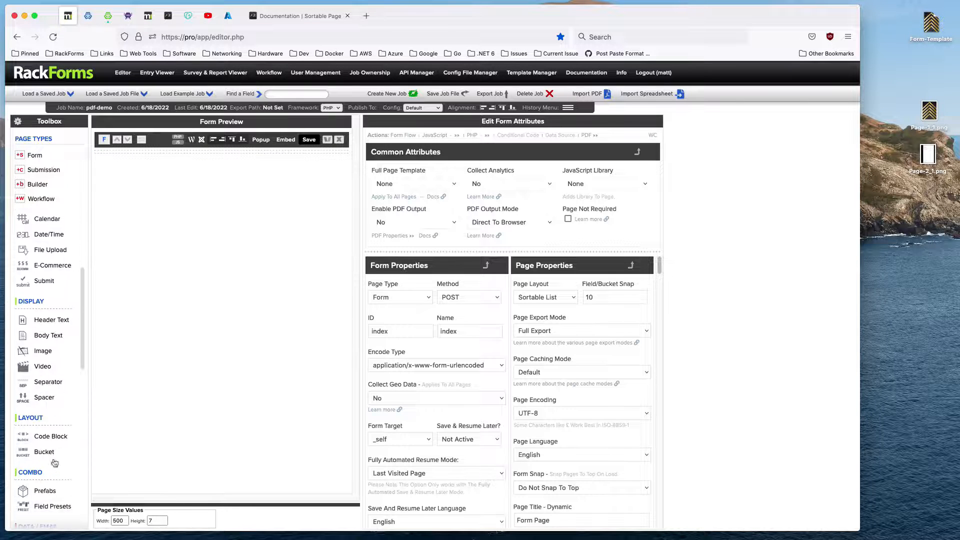
pyautogui.click(55, 460)
pyautogui.click(48, 352)
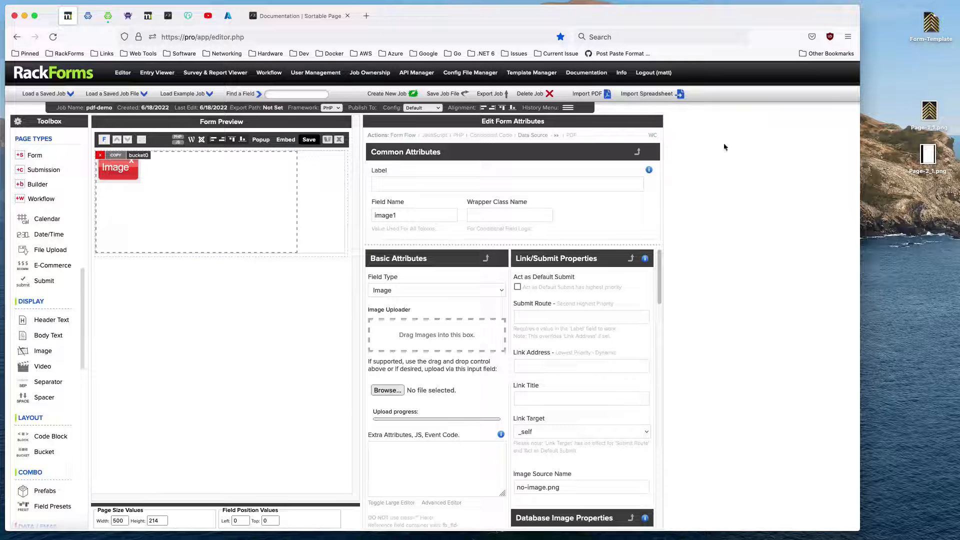
pyautogui.moveTo(929, 111); pyautogui.dragTo(463, 333)
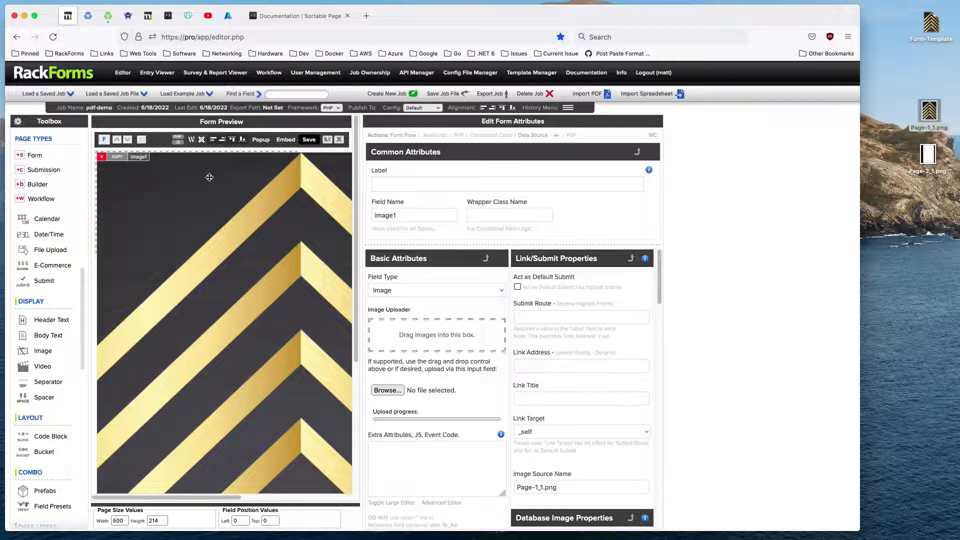
# Set the form page's width to 816 px.
pyautogui.click(166, 149)
pyautogui.doubleClick(125, 523)
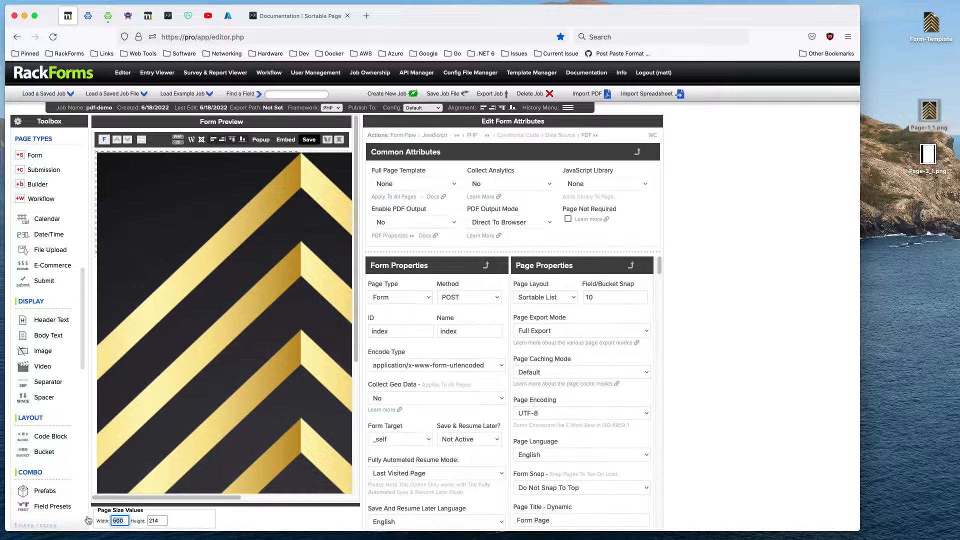
pyautogui.write('816')
pyautogui.press('Tab')
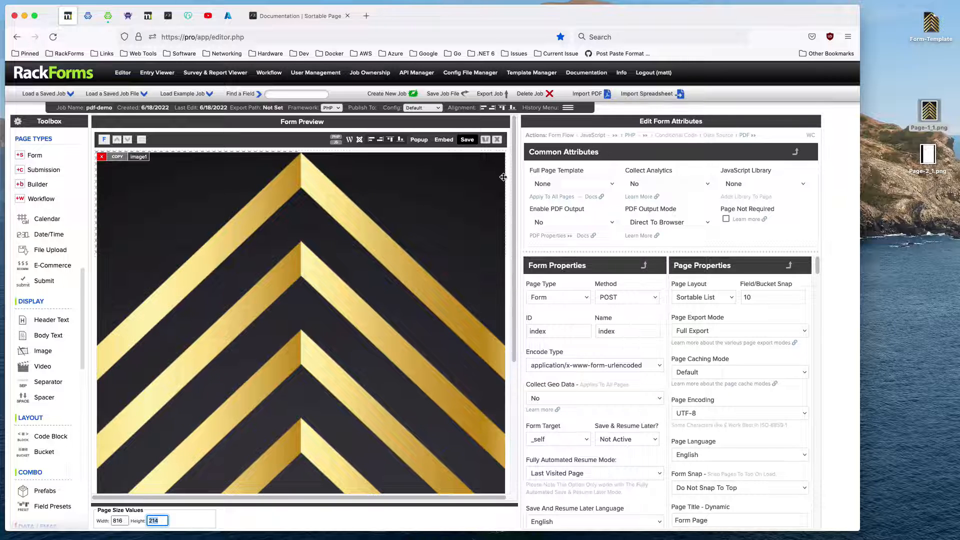
# Clear the image's extra field style attributes, then save the job and inspect the generated page in the browser.
pyautogui.click(182, 206)
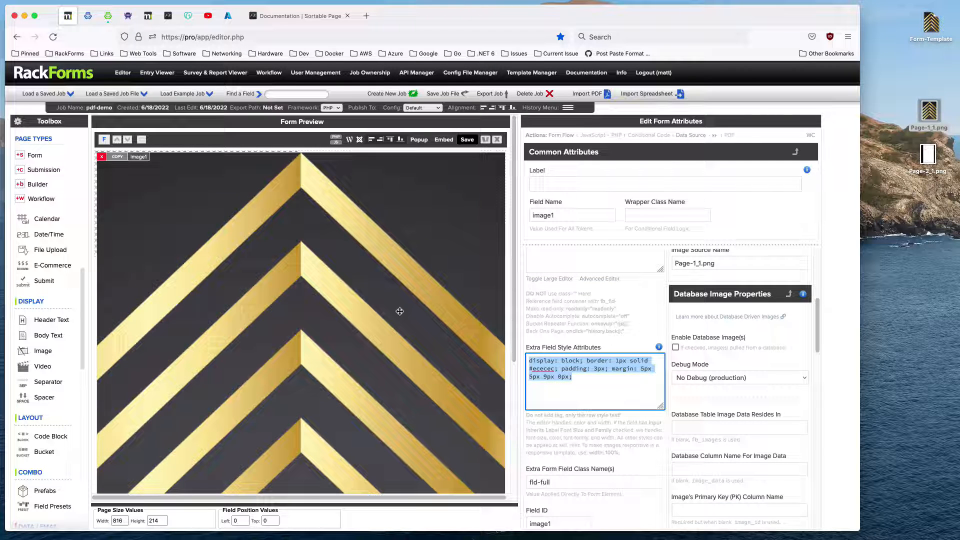
pyautogui.press('BackSpace')
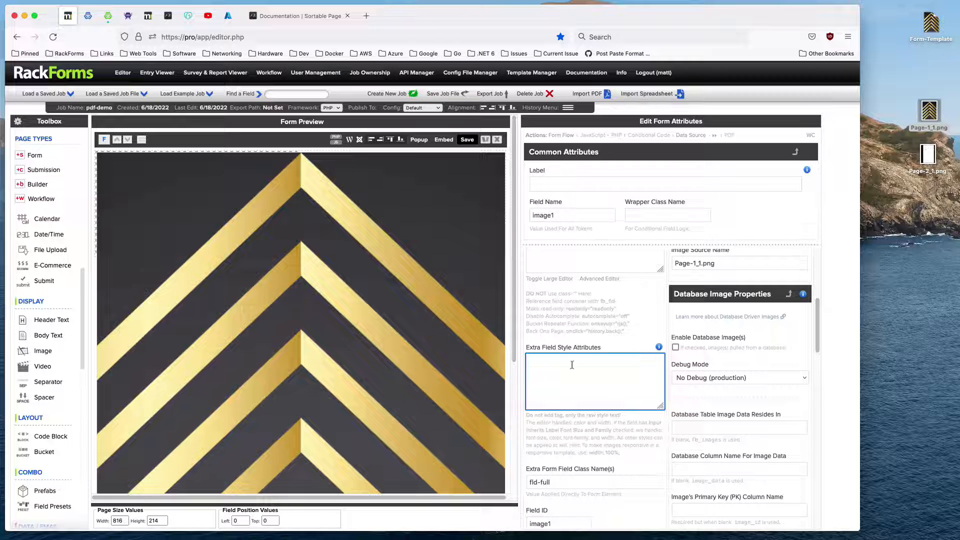
pyautogui.click(469, 140)
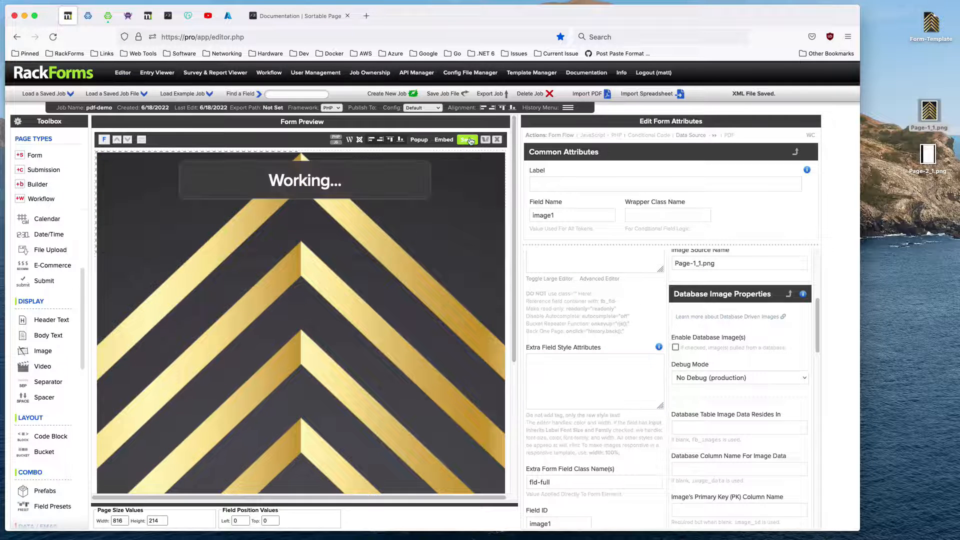
pyautogui.scroll(-3, 238, 227)
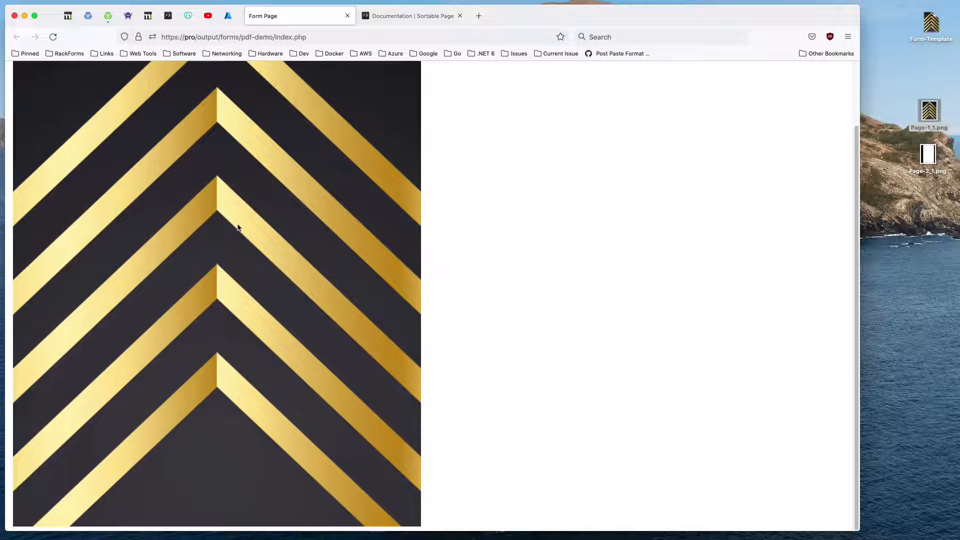
pyautogui.scroll(3, 190, 265)
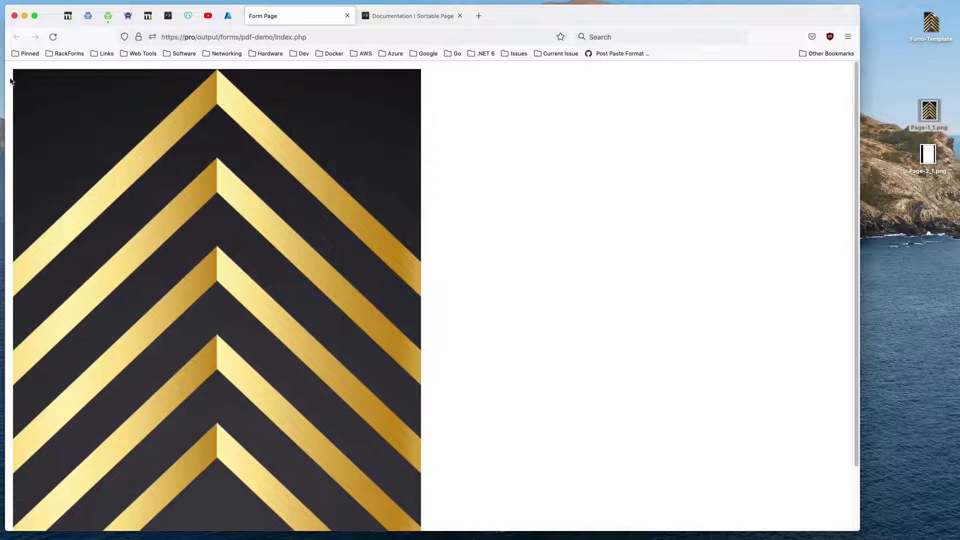
# Return to the editor and set the form page's margin to 0 px, then save the job and open its output.
pyautogui.click(68, 16)
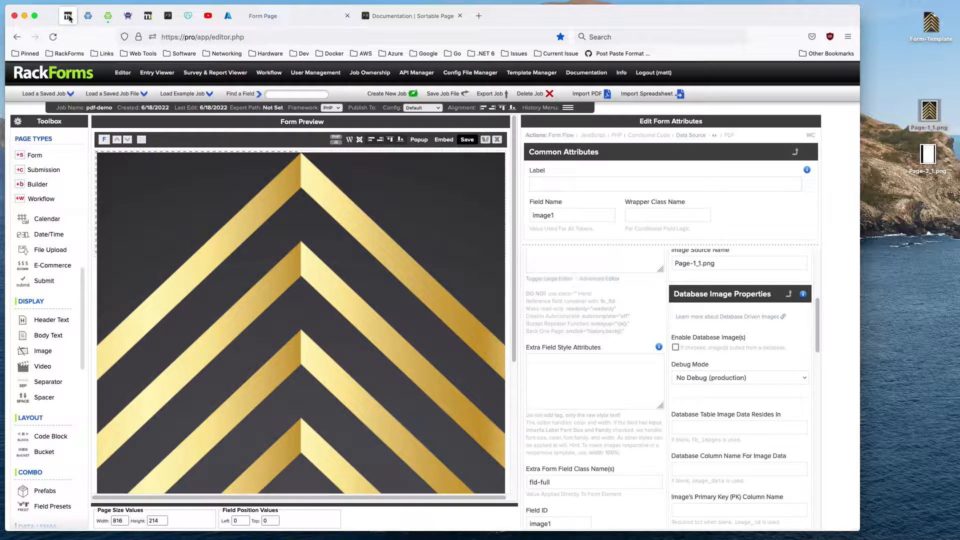
pyautogui.click(198, 150)
pyautogui.scroll(-10, 629, 370)
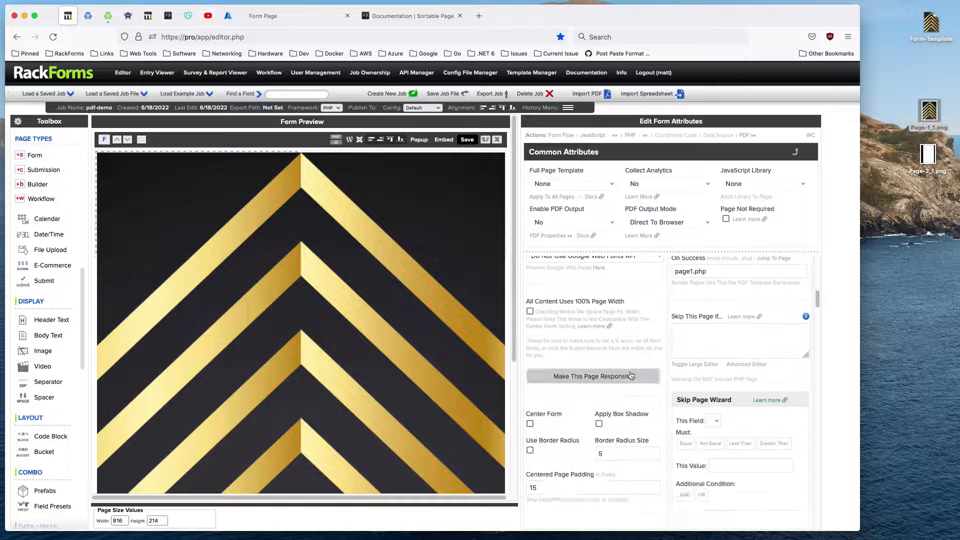
pyautogui.scroll(-3, 629, 377)
pyautogui.click(550, 403)
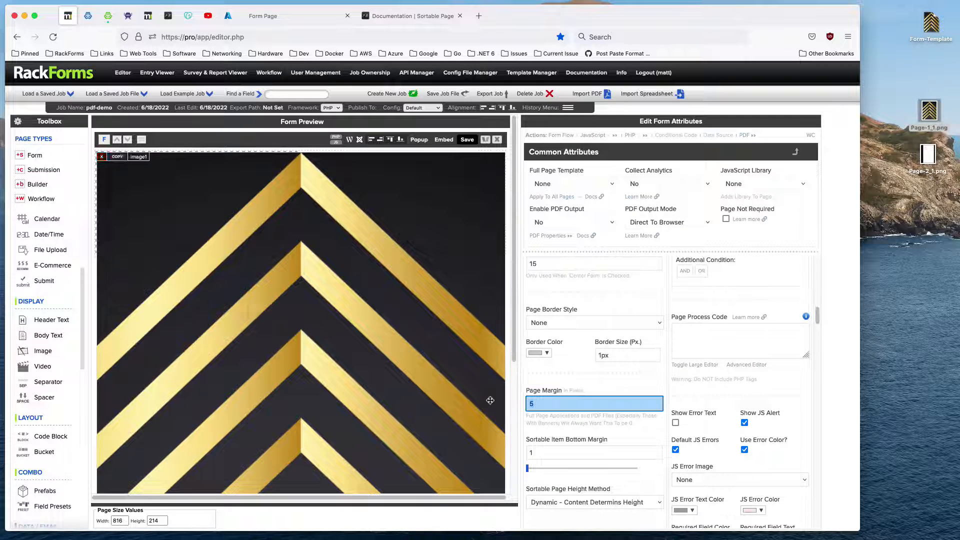
pyautogui.press('BackSpace')
pyautogui.write('0')
pyautogui.click(467, 140)
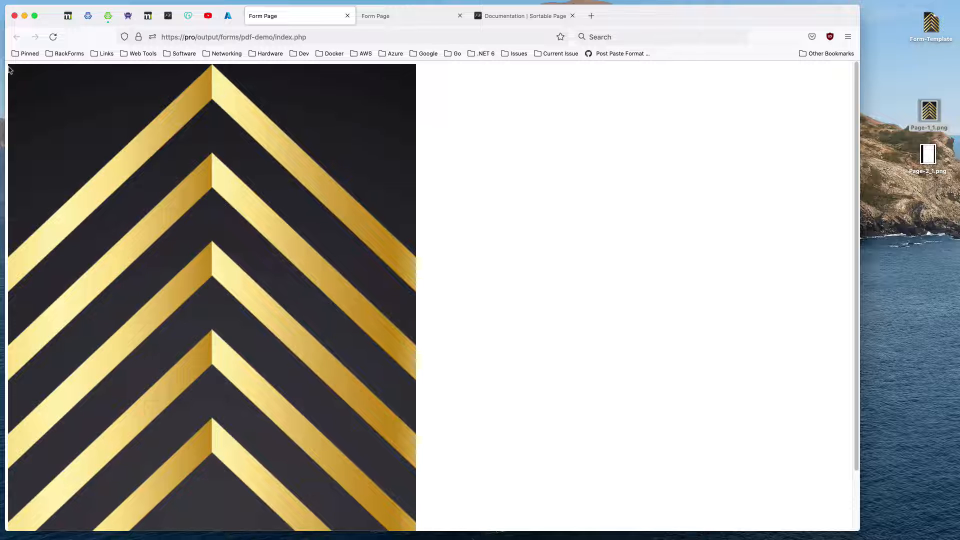
# Set Enable PDF Output to Yes for the page, then save the job and inspect the edges of the generated PDF.
pyautogui.click(69, 16)
pyautogui.click(560, 222)
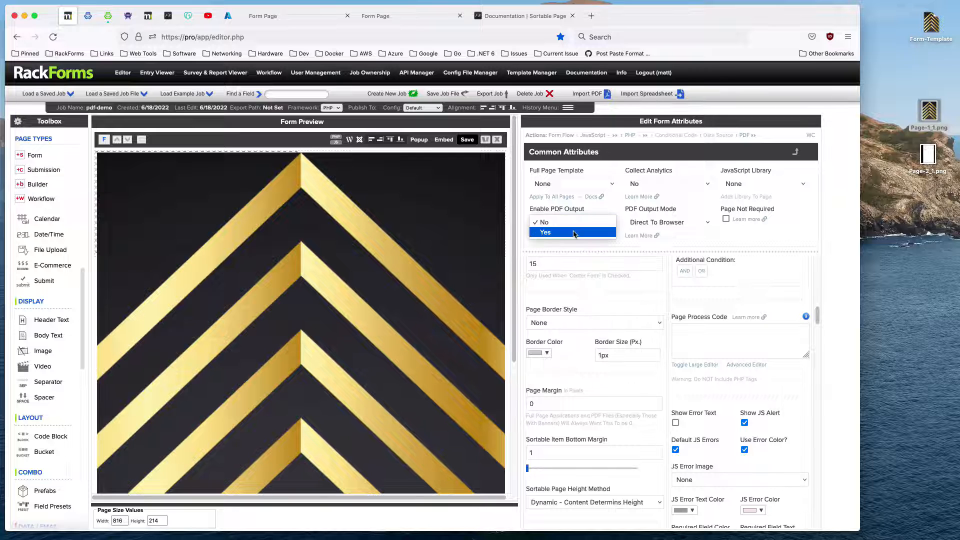
pyautogui.click(543, 233)
pyautogui.click(467, 140)
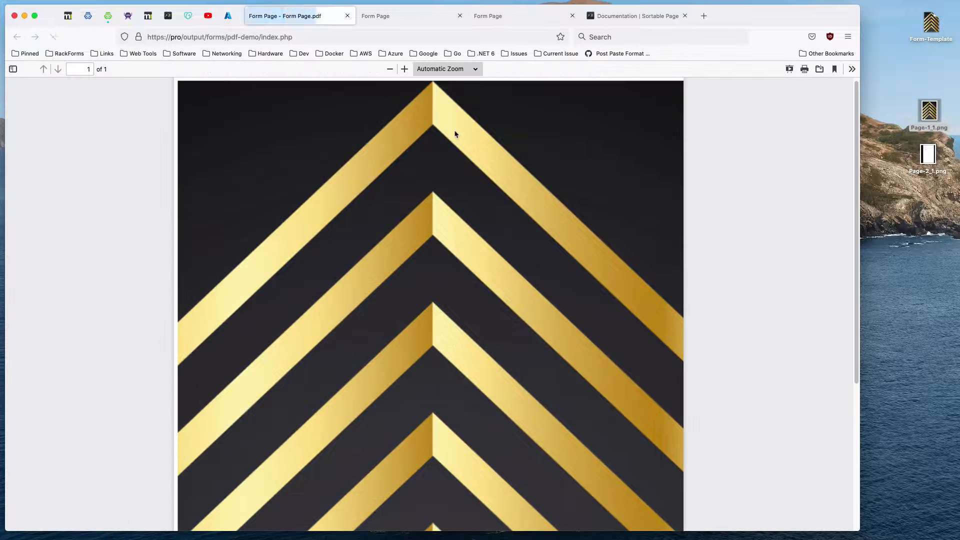
pyautogui.scroll(-4, 347, 268)
pyautogui.scroll(4, 346, 268)
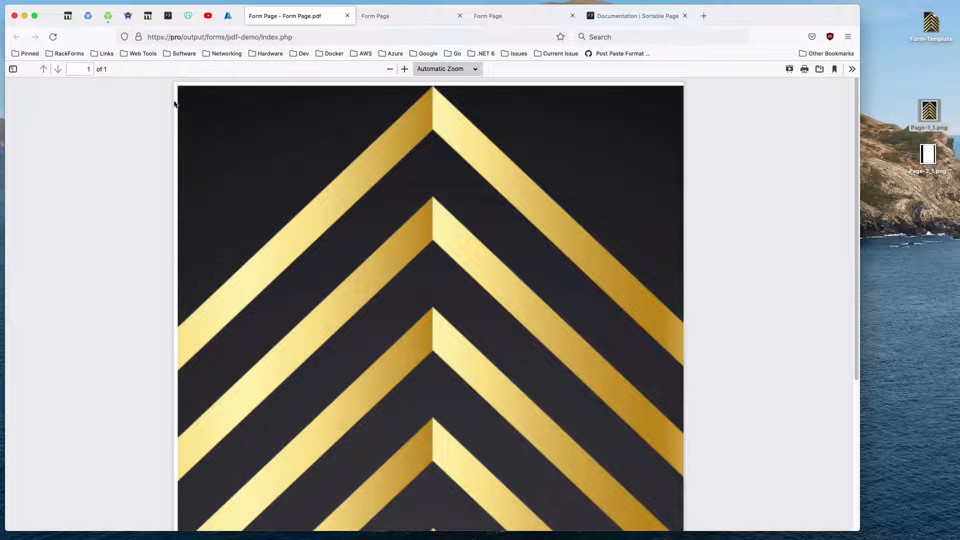
pyautogui.scroll(-4, 575, 172)
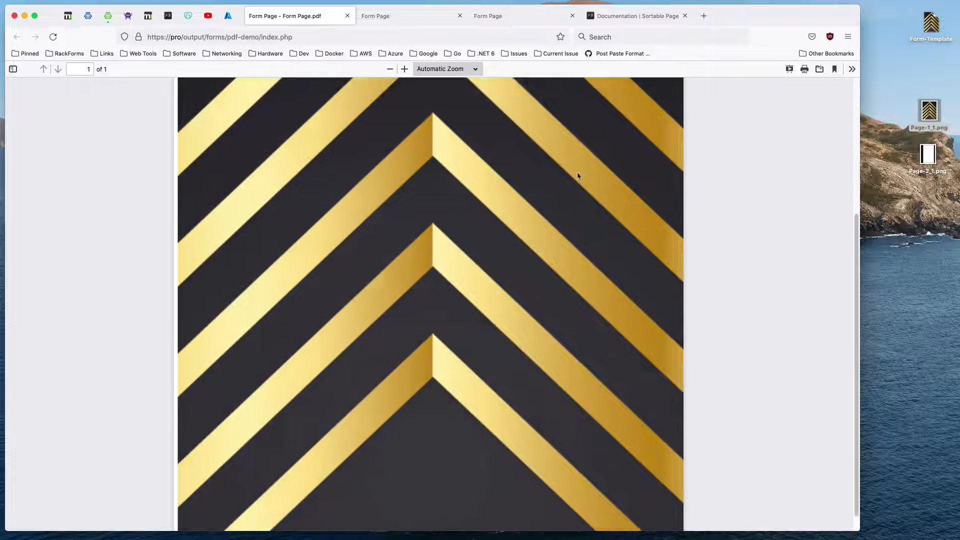
pyautogui.scroll(4, 585, 171)
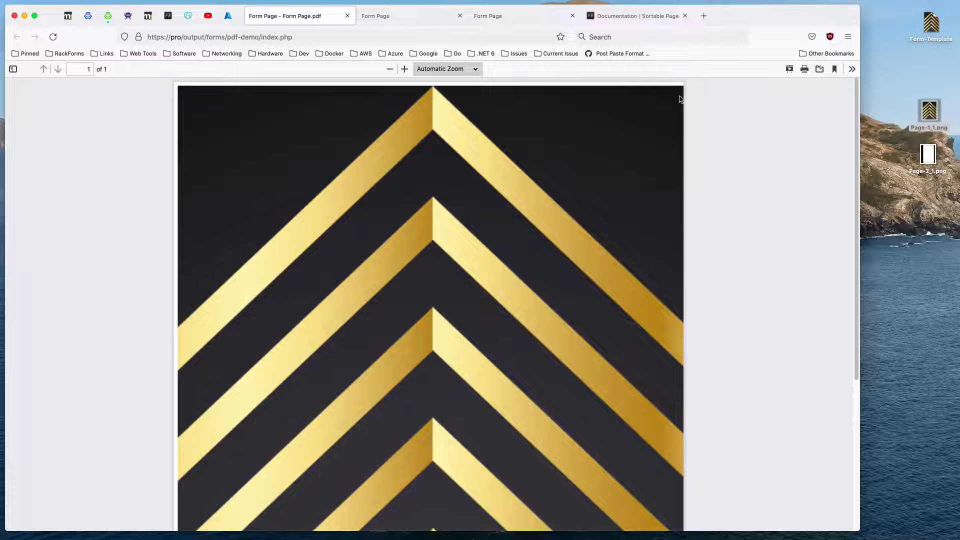
pyautogui.scroll(-4, 526, 343)
pyautogui.scroll(4, 321, 235)
# Return to the editor and delete the form page holding the chevron background image.
pyautogui.click(68, 15)
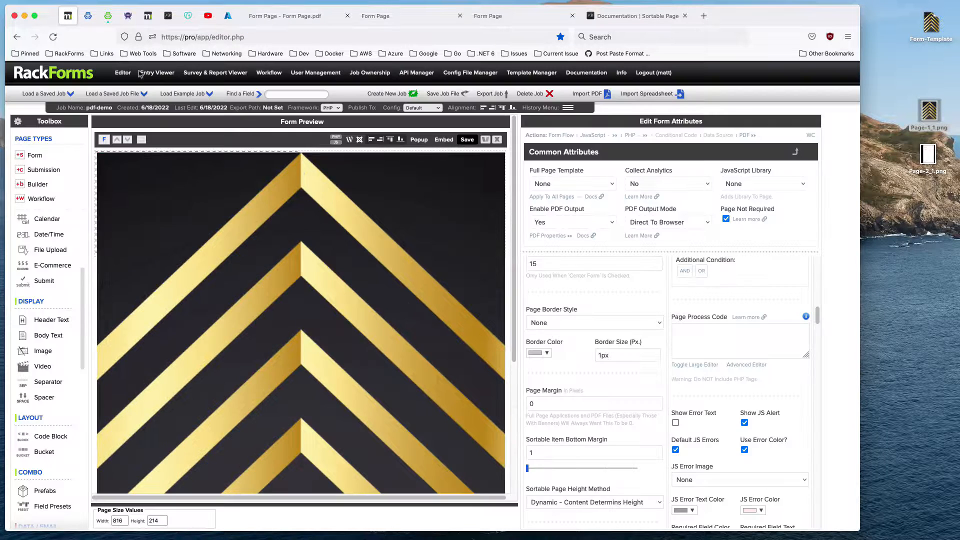
pyautogui.click(496, 140)
pyautogui.click(537, 260)
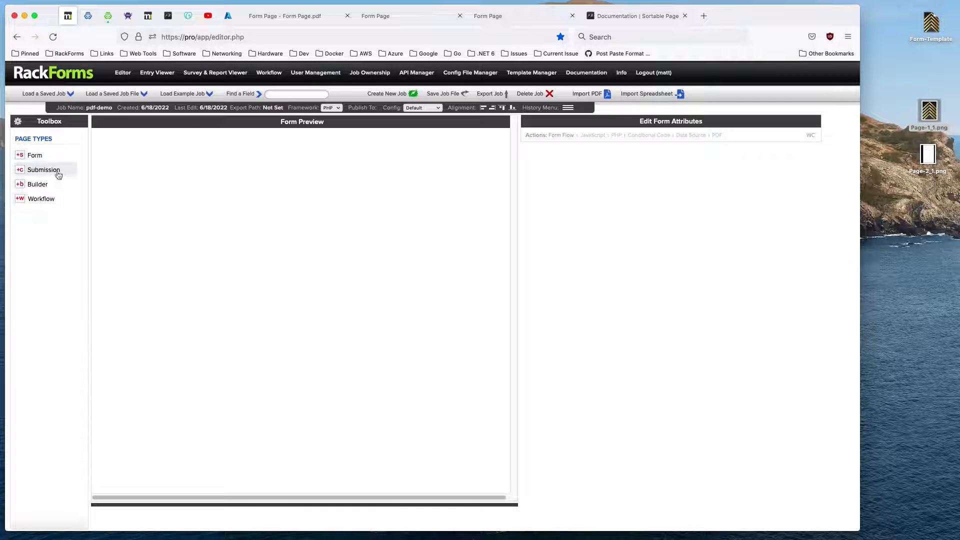
# Add a new form page with a bucket in place of the default Sortable Page Header.
pyautogui.click(19, 156)
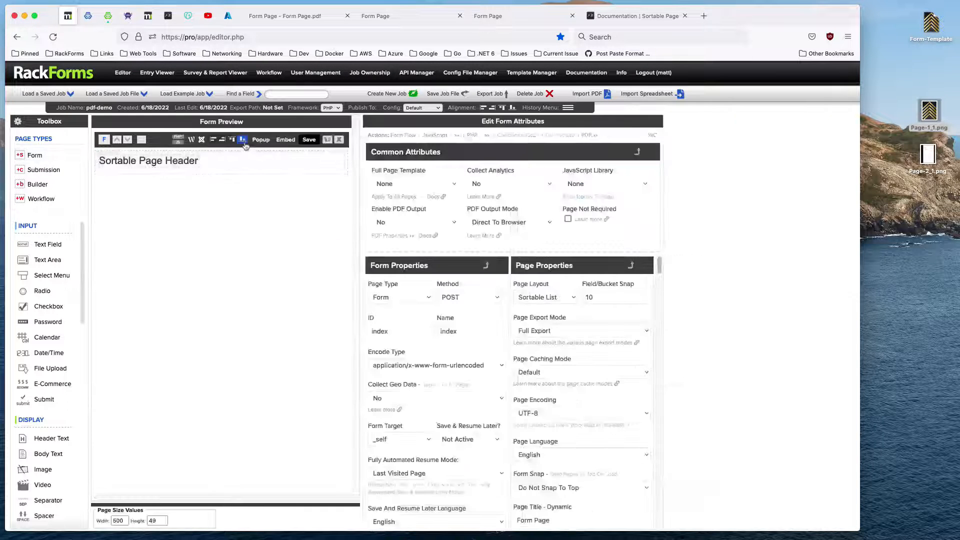
pyautogui.click(99, 155)
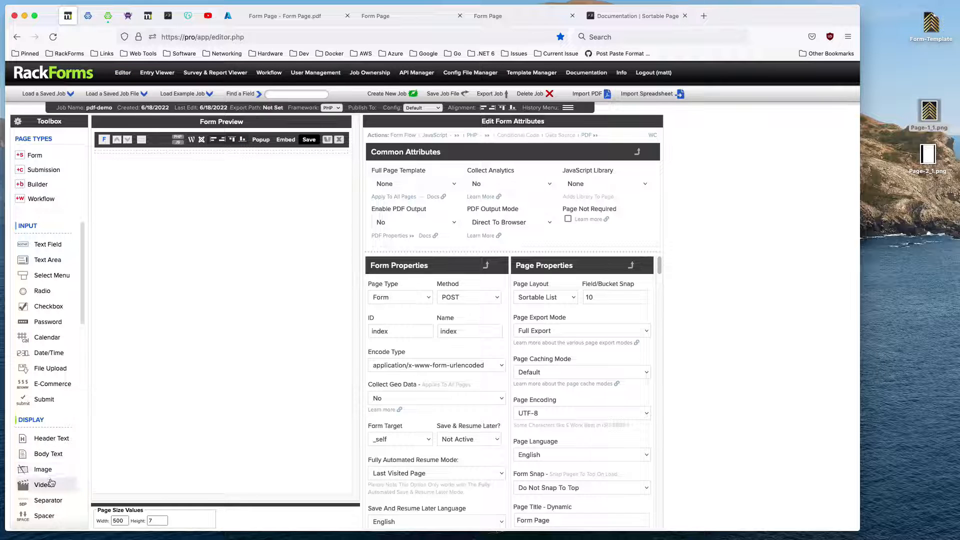
pyautogui.scroll(-2, 55, 481)
pyautogui.scroll(-2, 54, 481)
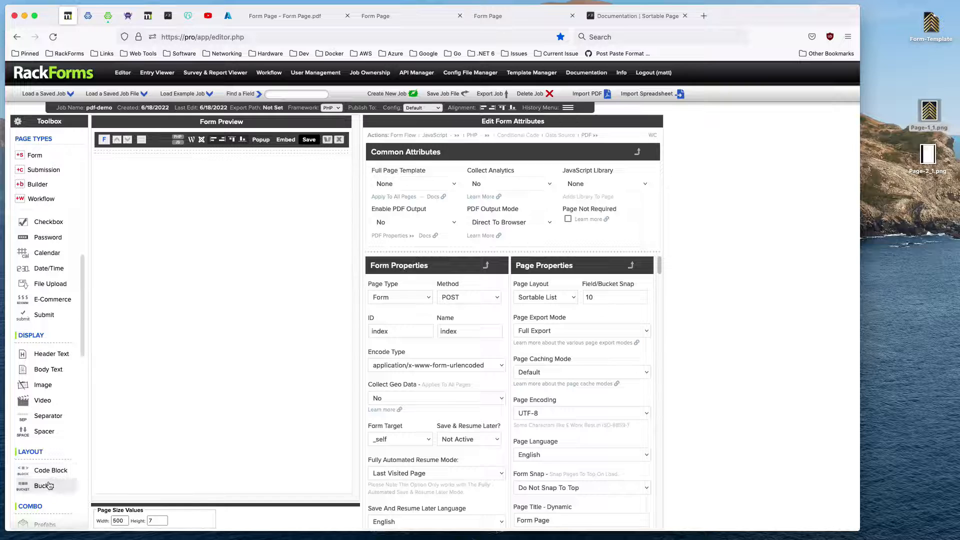
pyautogui.click(45, 485)
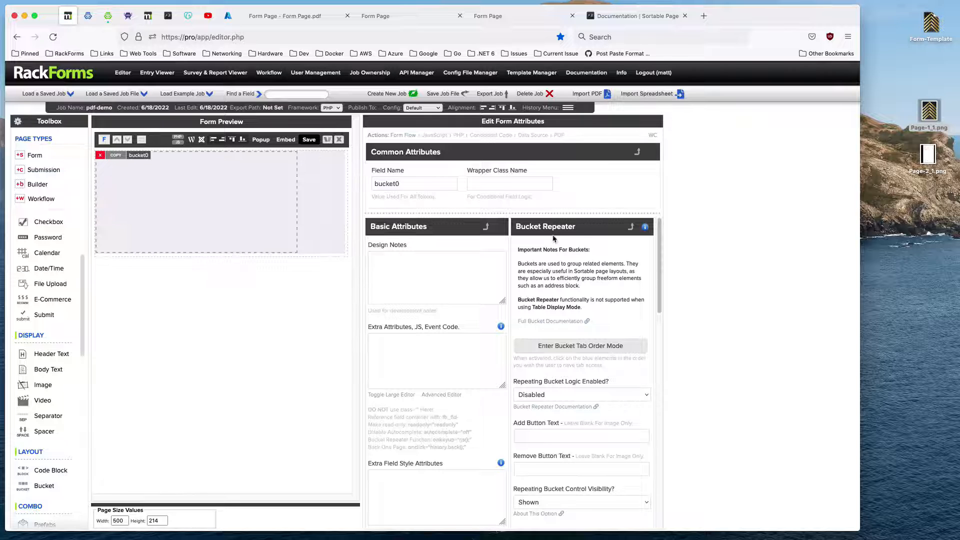
# Open Page-2_1.png in Preview and outline the input area beside Your Name, then put the image window away.
pyautogui.doubleClick(919, 159)
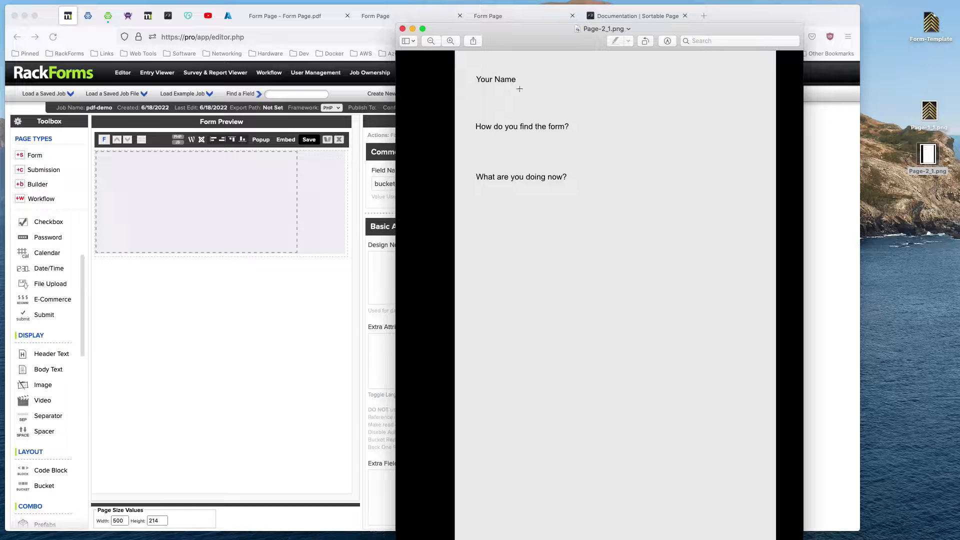
pyautogui.moveTo(538, 31); pyautogui.dragTo(491, 16)
pyautogui.moveTo(427, 59); pyautogui.dragTo(489, 72)
pyautogui.press('Escape')
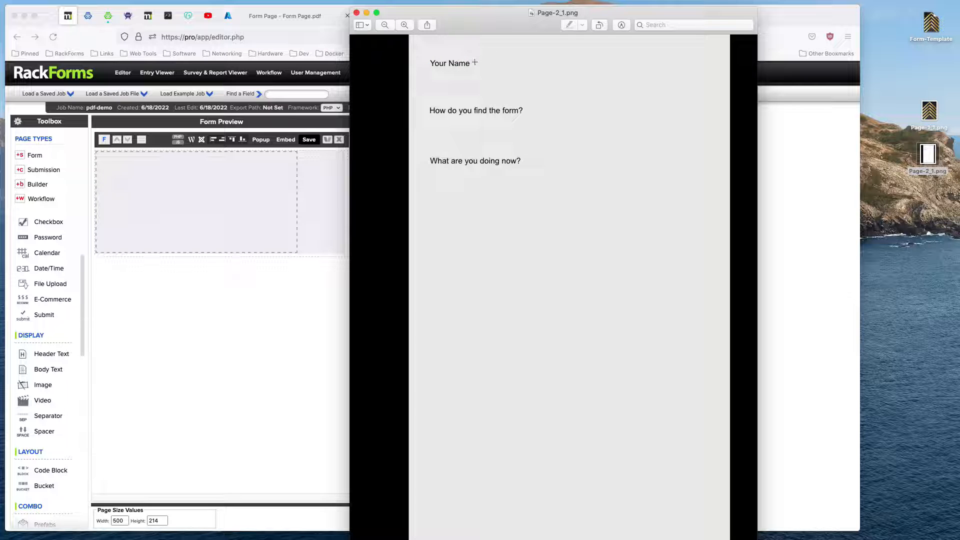
pyautogui.moveTo(473, 57); pyautogui.dragTo(646, 70)
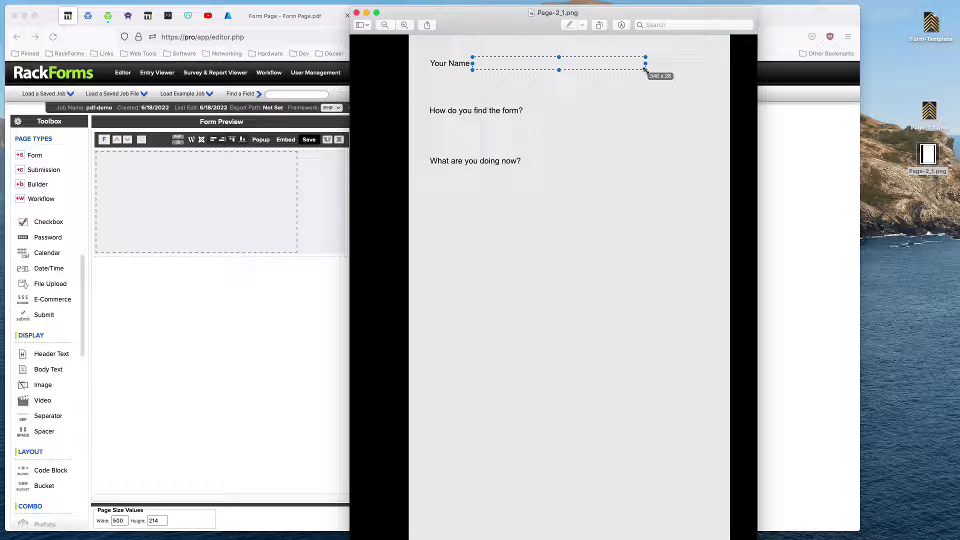
pyautogui.click(458, 82)
pyautogui.click(367, 12)
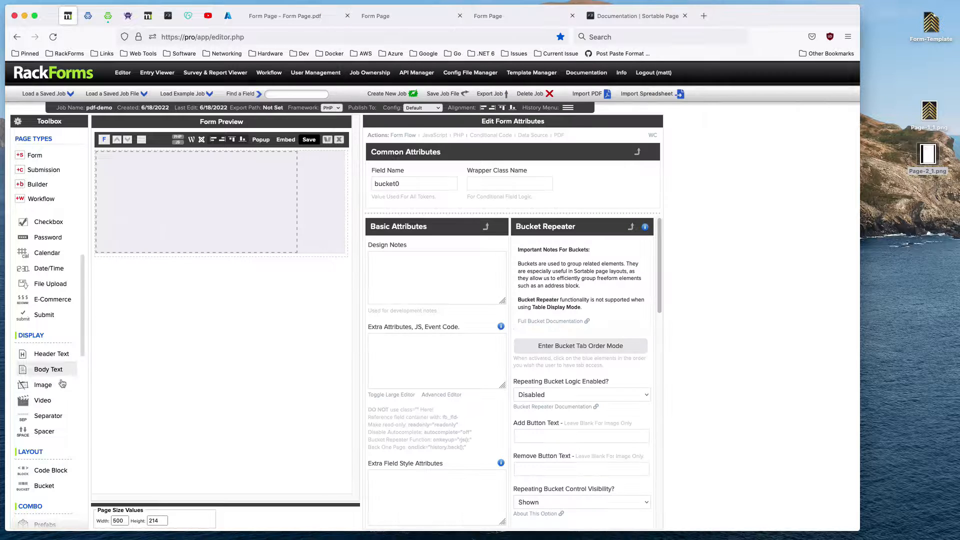
# Add an Image field to the bucket with Page-1_1.png as its image, then save the job and check the form output.
pyautogui.moveTo(62, 383); pyautogui.dragTo(106, 166)
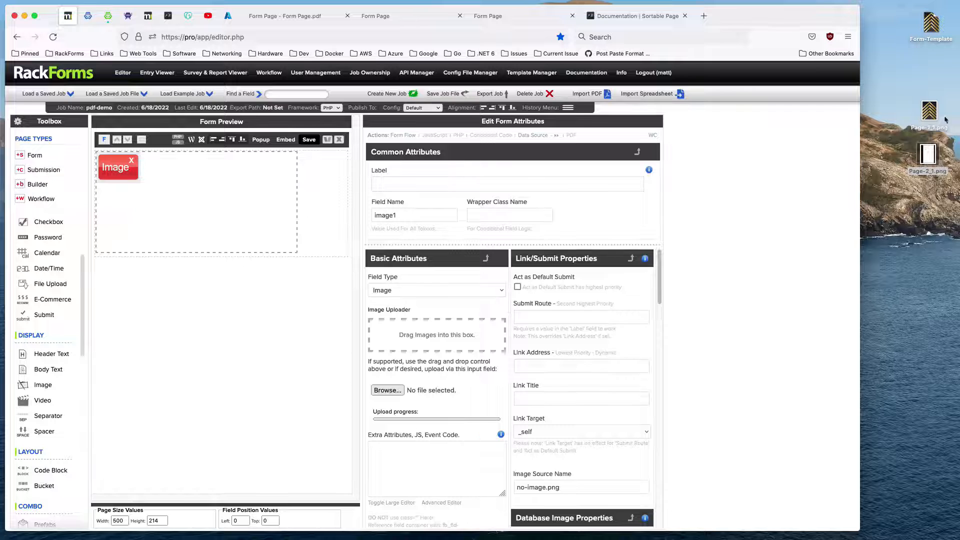
pyautogui.moveTo(945, 120); pyautogui.dragTo(480, 335)
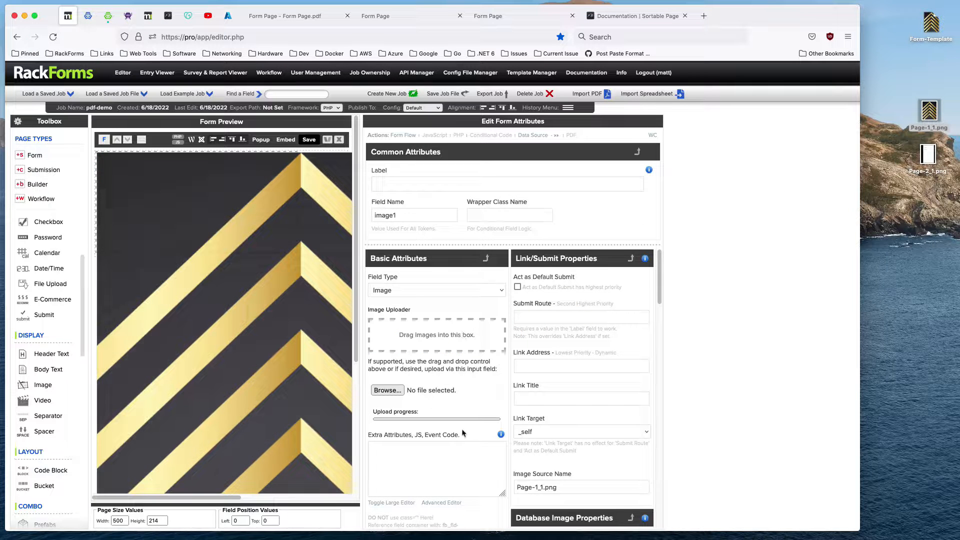
pyautogui.scroll(-6, 462, 433)
pyautogui.scroll(3, 446, 407)
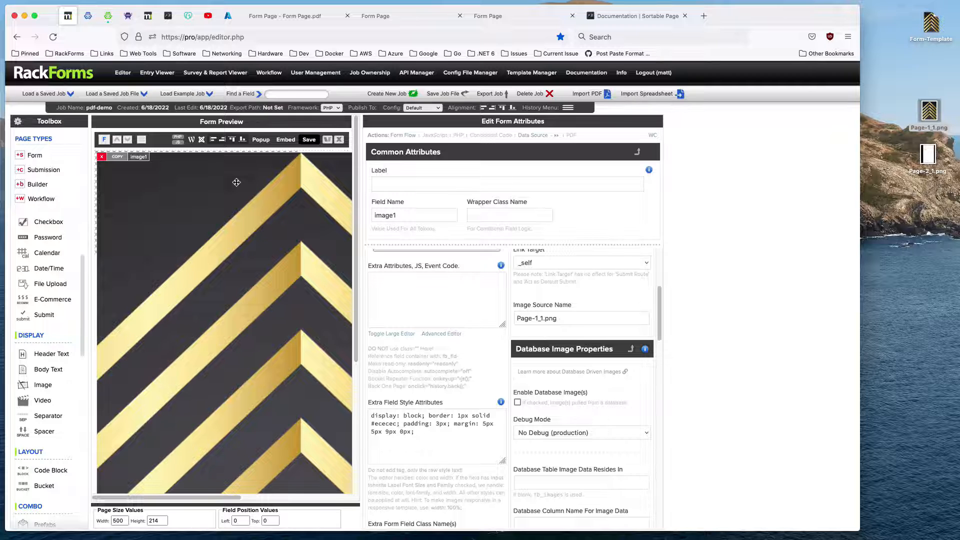
pyautogui.click(309, 139)
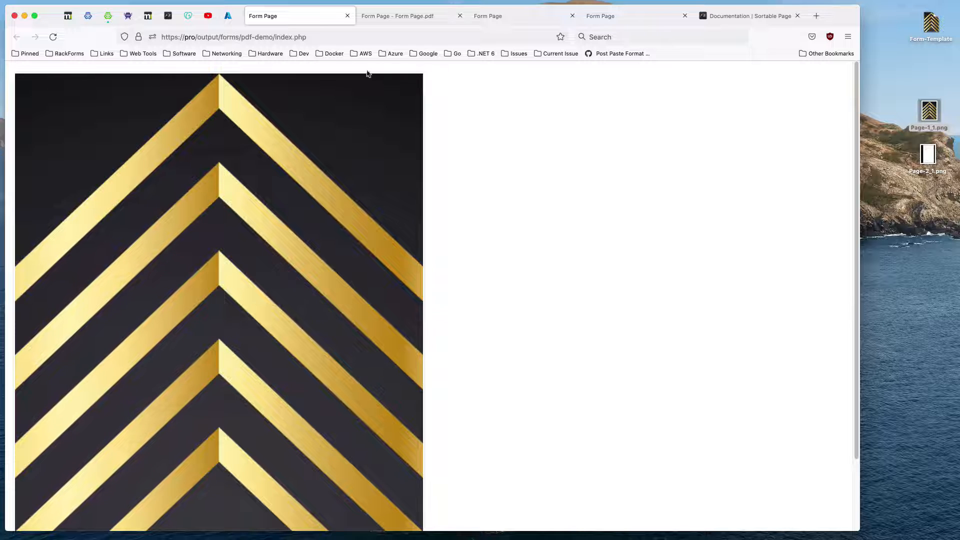
pyautogui.click(347, 16)
# Clear the image field's Extra Field Style Attributes, then save and check the form output again.
pyautogui.click(440, 432)
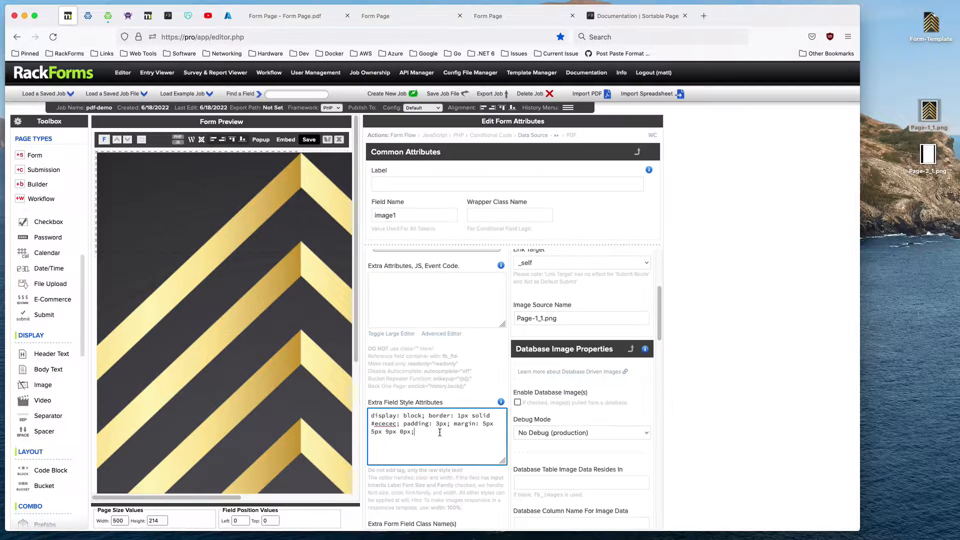
pyautogui.click(309, 138)
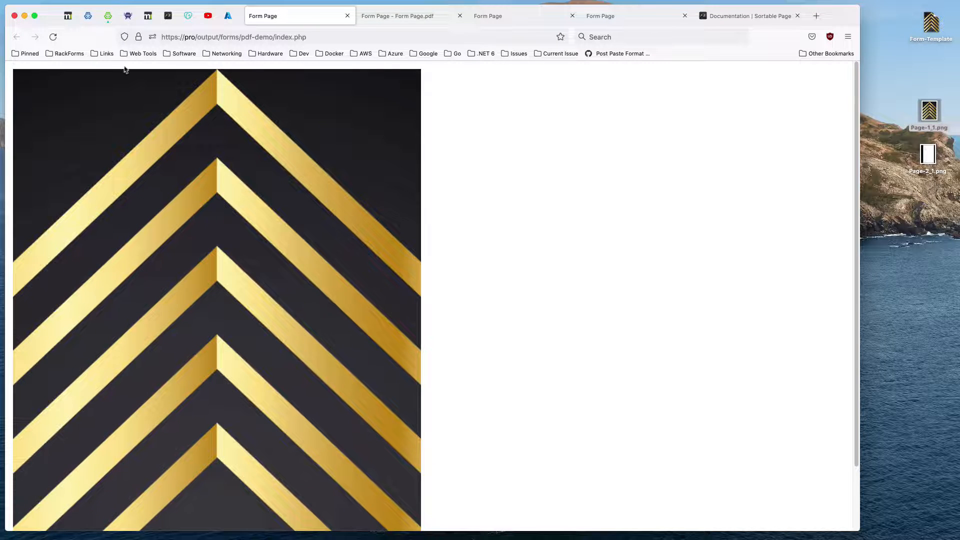
pyautogui.click(347, 15)
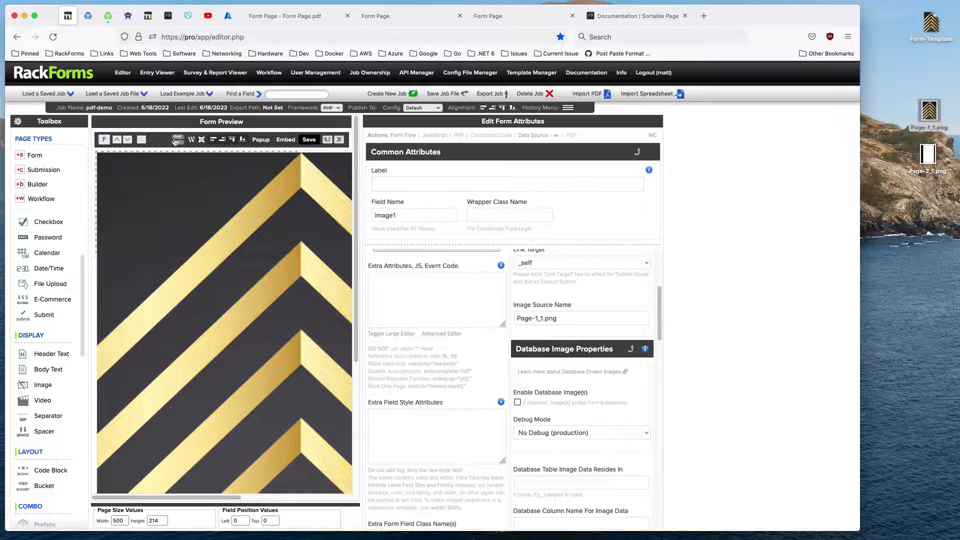
# Set Enable PDF Output to Yes for this page, save the job and view the generated PDF, then return to the editor.
pyautogui.click(175, 142)
pyautogui.click(443, 223)
pyautogui.click(431, 233)
pyautogui.click(311, 141)
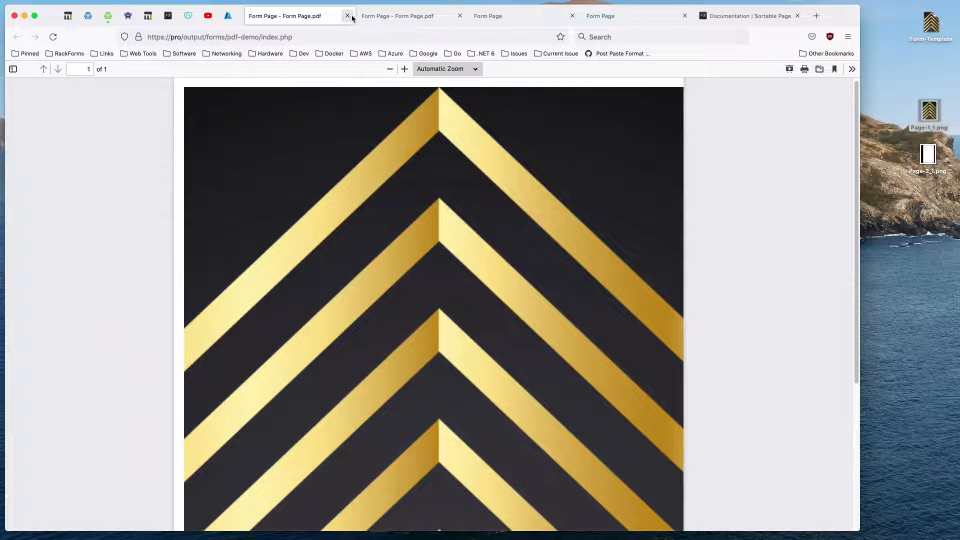
pyautogui.click(348, 16)
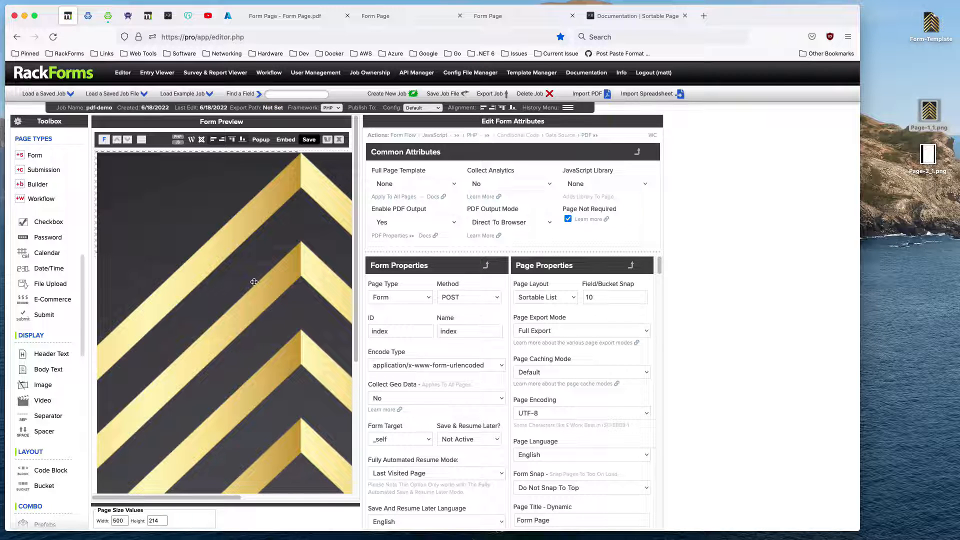
# Apply the full page CSS to the page's JavaScript/CSS code from the Page PDF Output Properties.
pyautogui.scroll(-20, 546, 398)
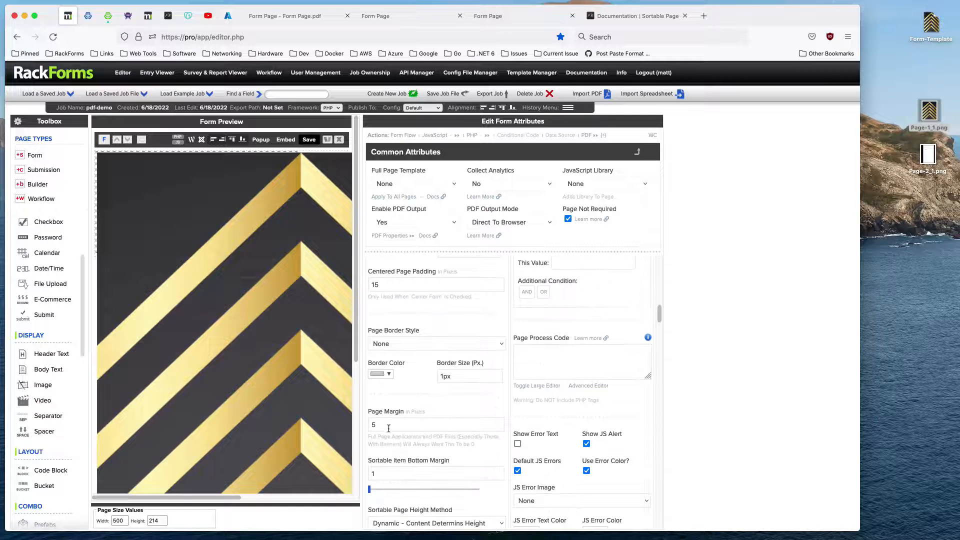
pyautogui.moveTo(212, 195)
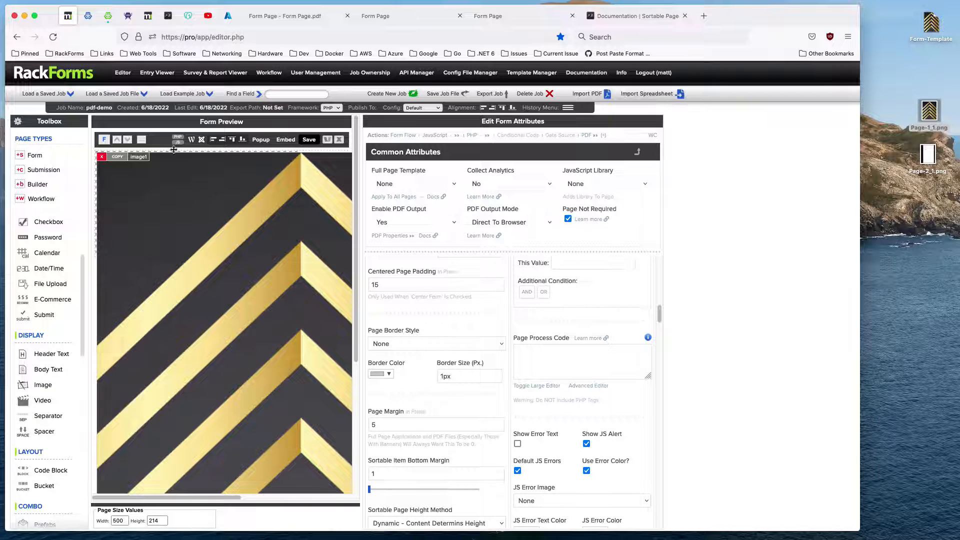
pyautogui.click(591, 136)
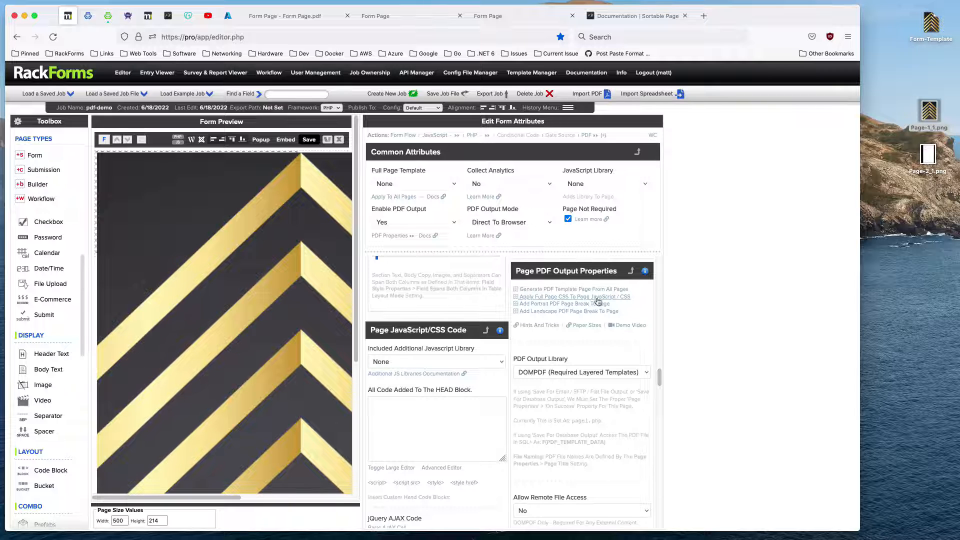
pyautogui.click(626, 297)
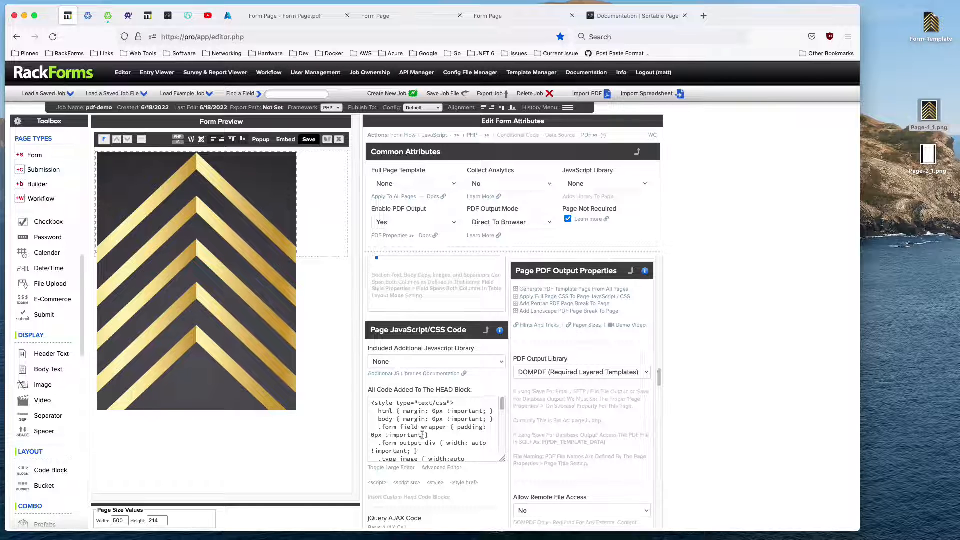
# Review the margin and padding rules in the page's CSS code and widen the bucket slightly.
pyautogui.moveTo(404, 411); pyautogui.dragTo(436, 445)
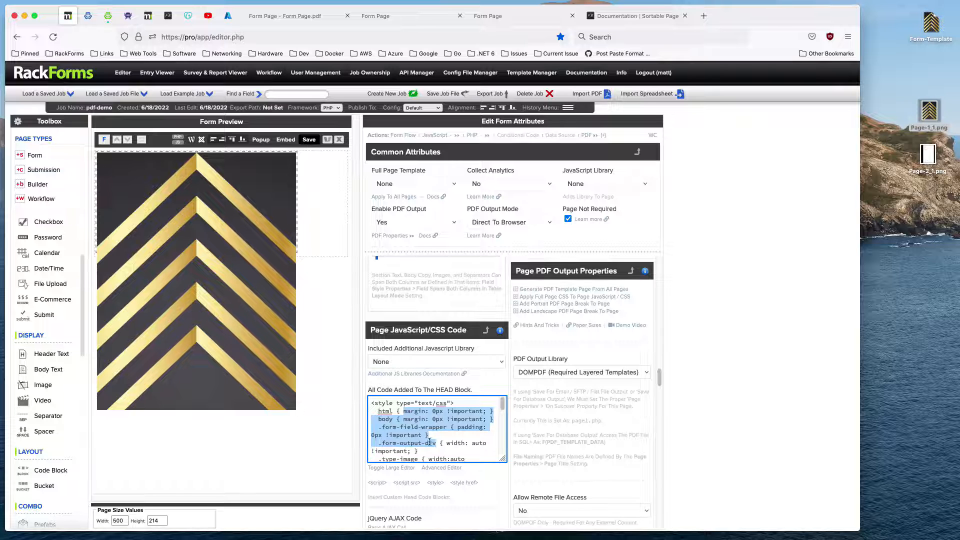
pyautogui.moveTo(302, 219)
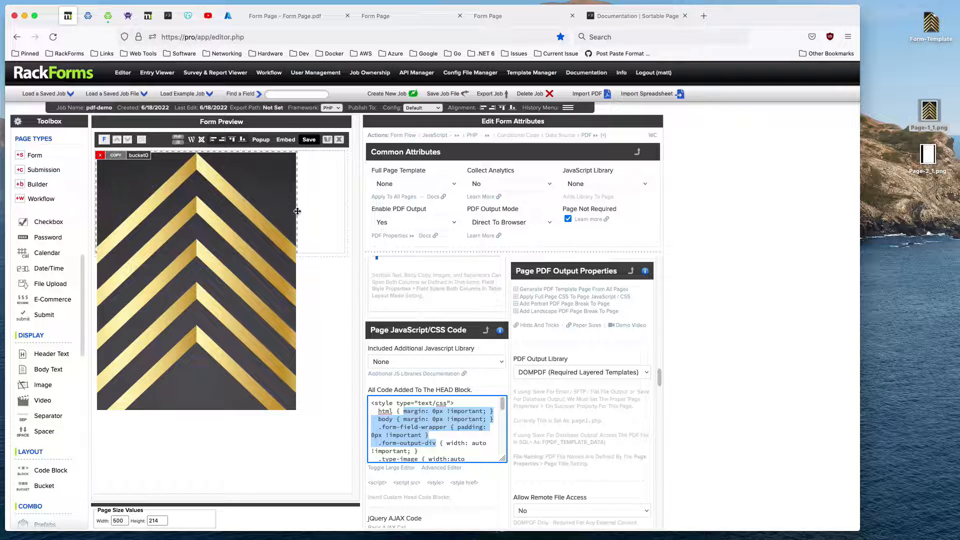
pyautogui.moveTo(297, 211)
pyautogui.mouseDown()
pyautogui.moveTo(330, 210)
pyautogui.moveTo(308, 211)
pyautogui.mouseUp()
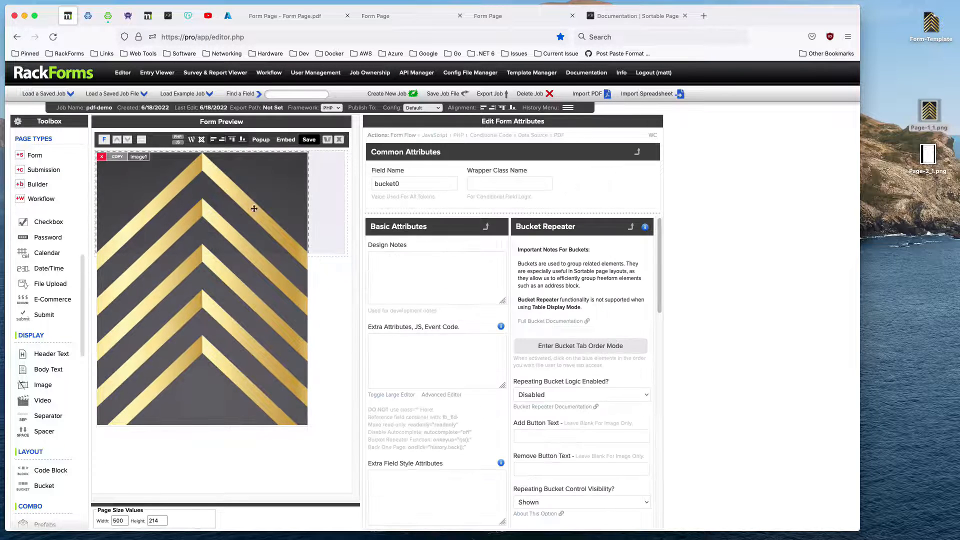
# Open the page CSS in the advanced code editor, examine the html and body margin rules, and check their effect in the generated PDF.
pyautogui.click(159, 146)
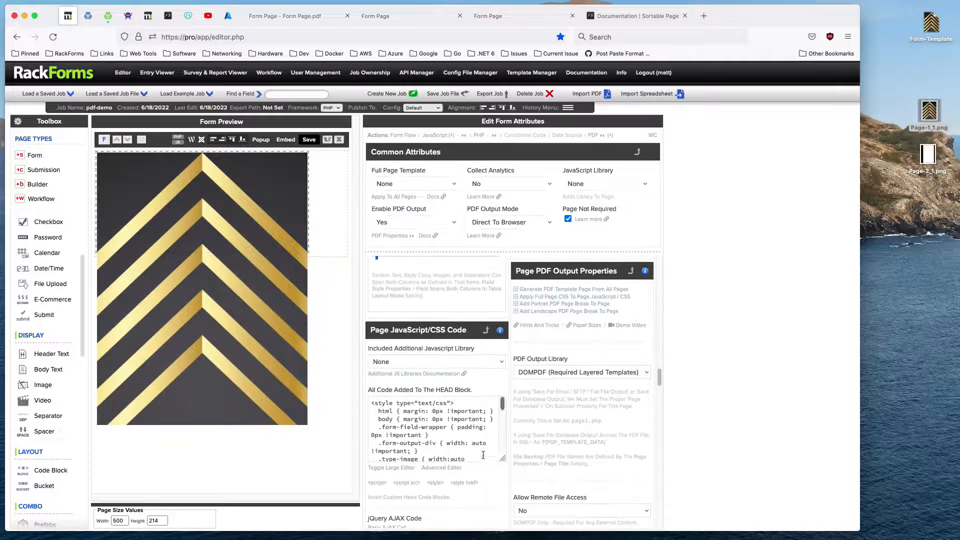
pyautogui.click(441, 470)
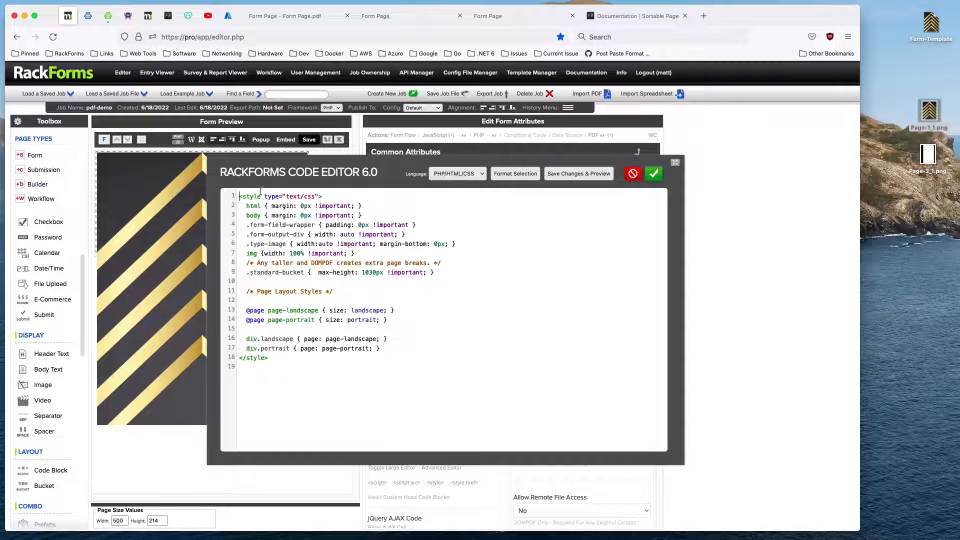
pyautogui.moveTo(267, 207); pyautogui.dragTo(367, 216)
pyautogui.click(247, 201)
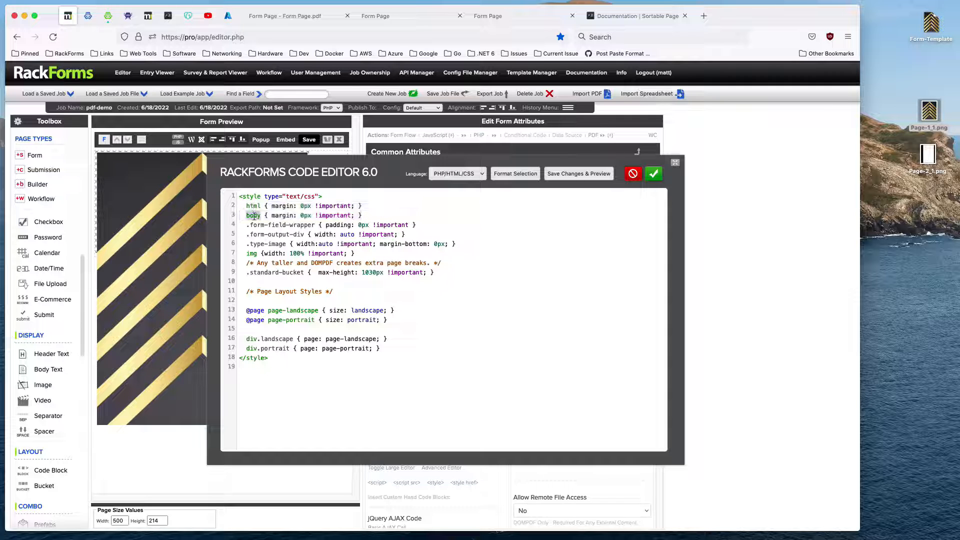
pyautogui.click(309, 139)
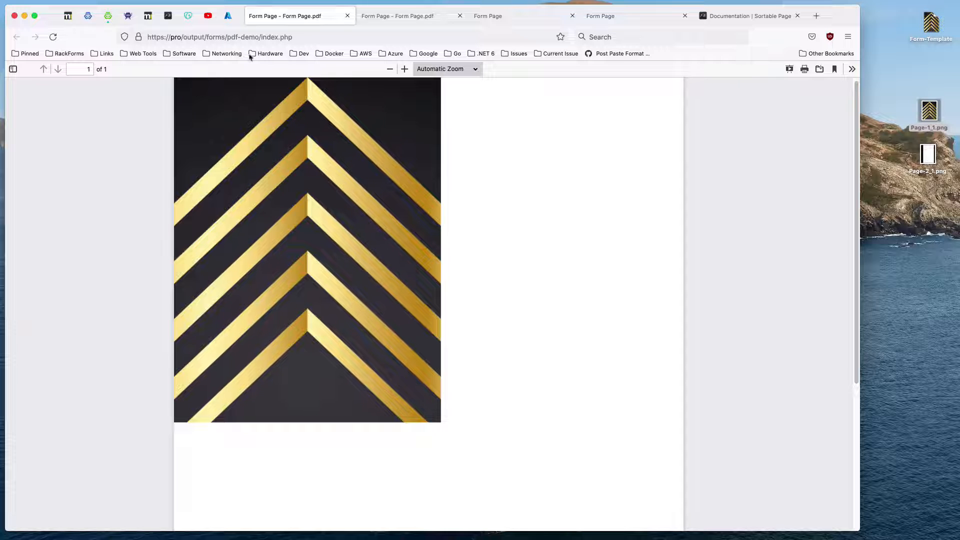
pyautogui.click(348, 16)
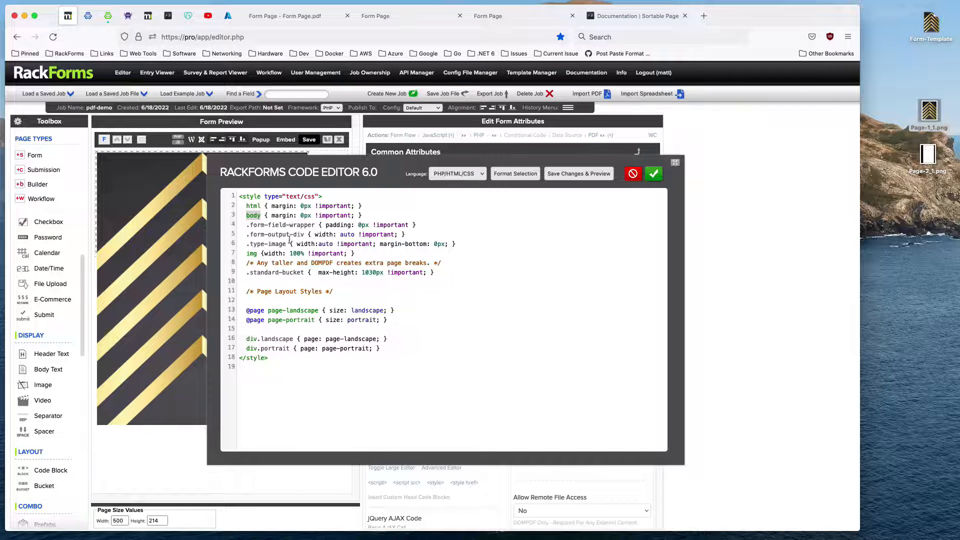
# Examine the .type-image width rule in the page CSS, then accept the code and close the editor.
pyautogui.moveTo(250, 242); pyautogui.dragTo(293, 243)
pyautogui.doubleClick(319, 242)
pyautogui.click(652, 176)
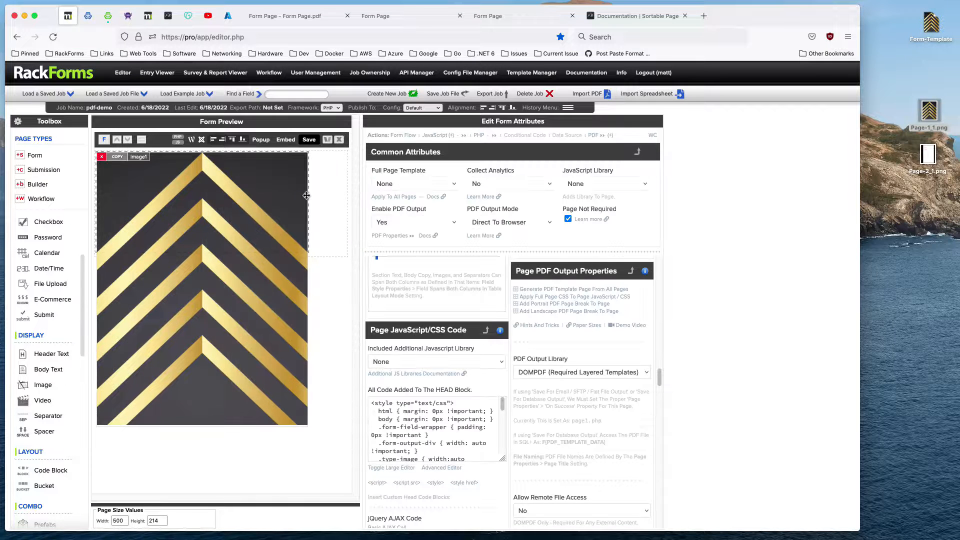
# Set the page width to 816 and widen the bucket to the full page width.
pyautogui.moveTo(128, 520); pyautogui.dragTo(99, 518)
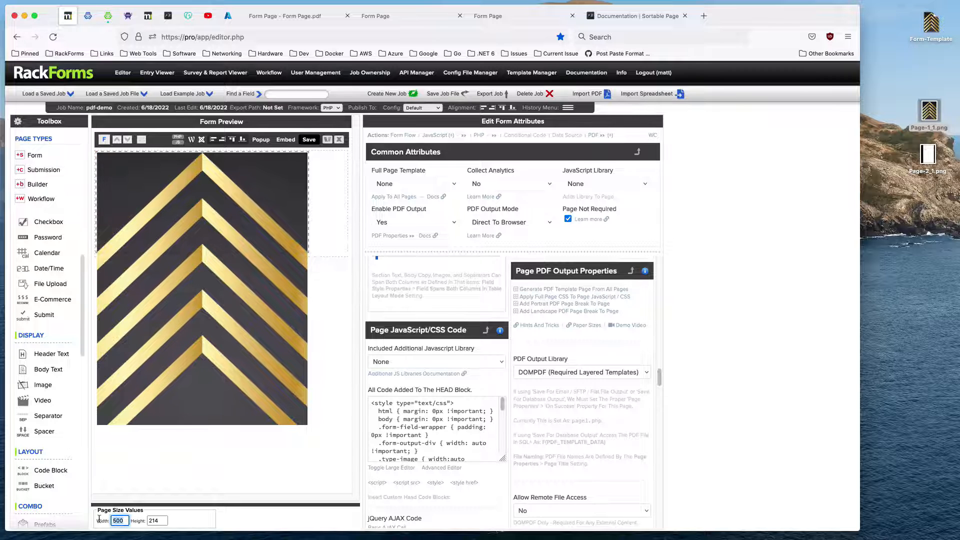
pyautogui.write('816')
pyautogui.press('Tab')
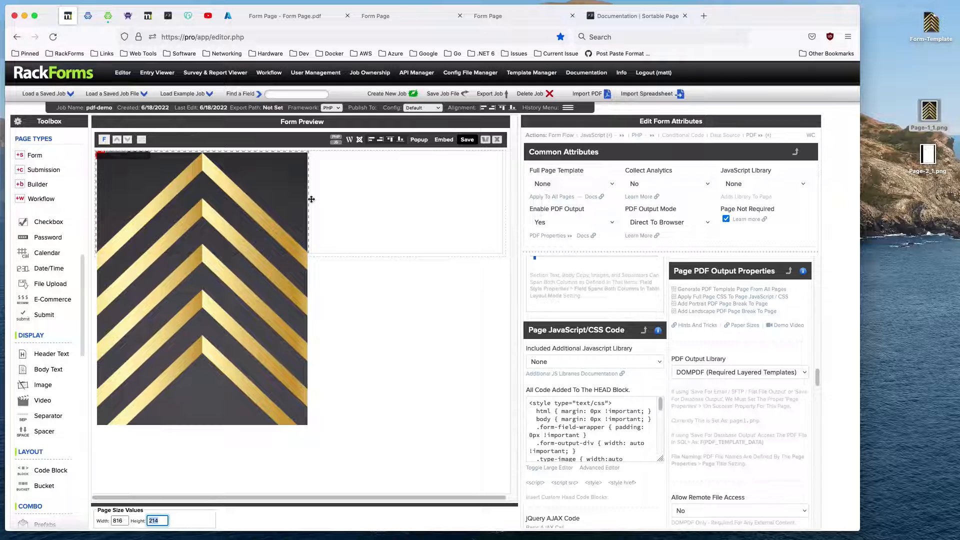
pyautogui.moveTo(308, 200); pyautogui.dragTo(505, 206)
# Save the job and inspect the generated PDF from top to bottom edge, then return to the editor.
pyautogui.click(467, 139)
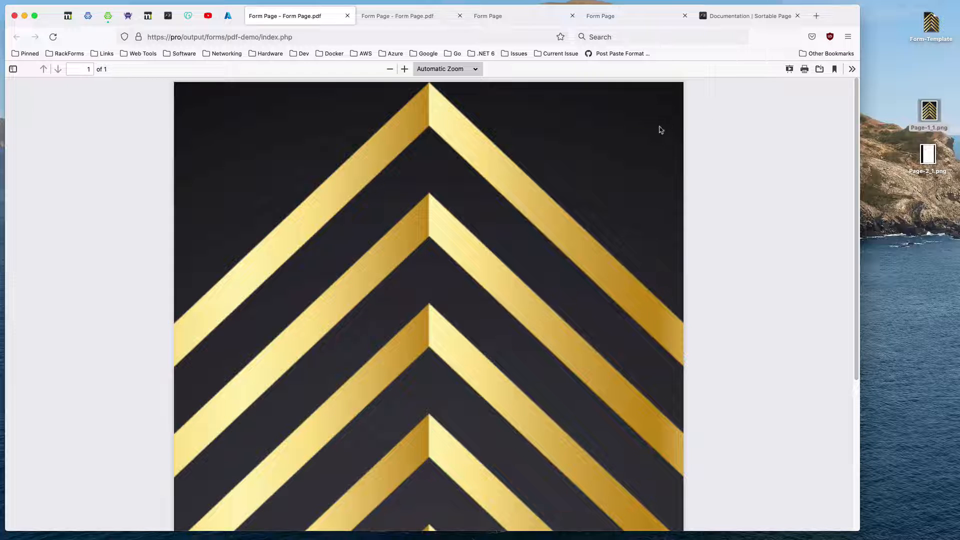
pyautogui.scroll(-5, 658, 352)
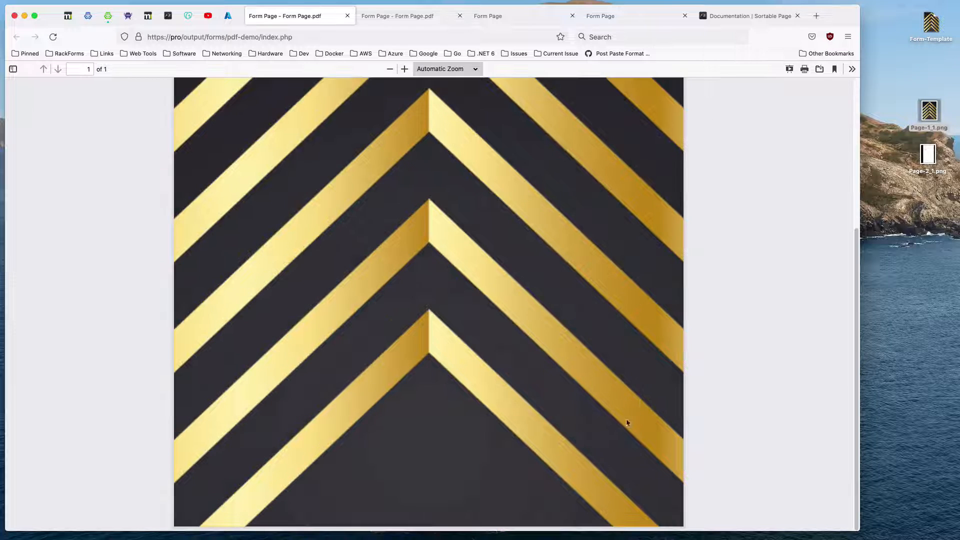
pyautogui.scroll(5, 456, 195)
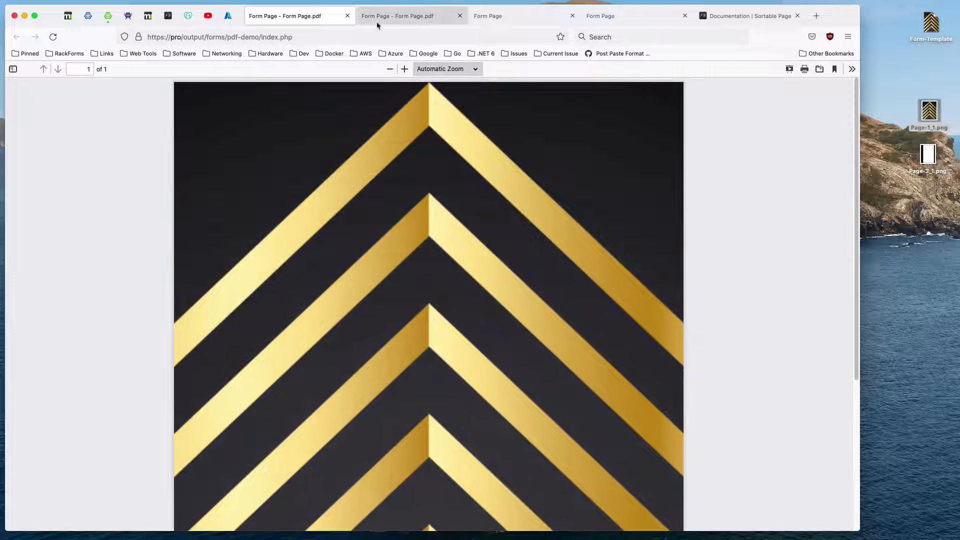
pyautogui.click(347, 16)
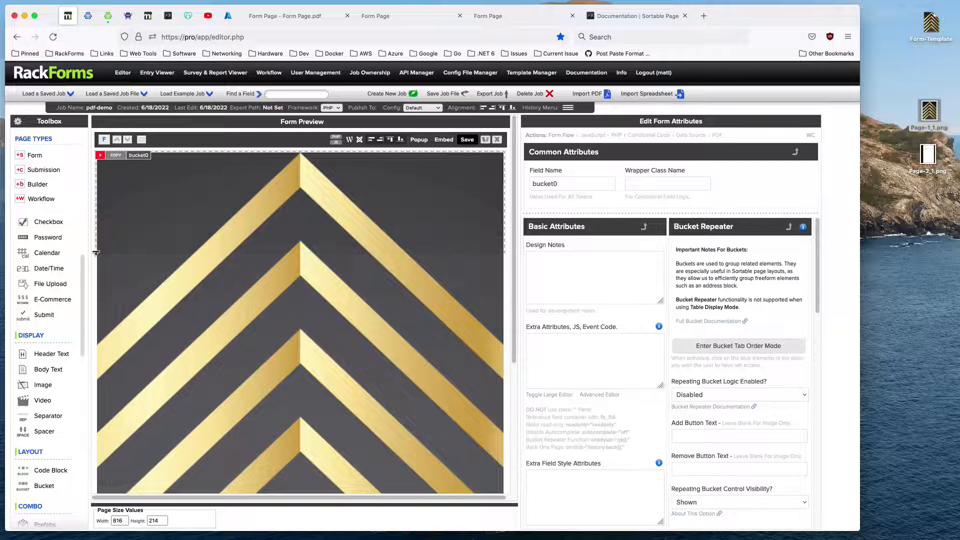
# Extend the bucket's height so that it encloses the full chevron background image.
pyautogui.scroll(-3, 94, 307)
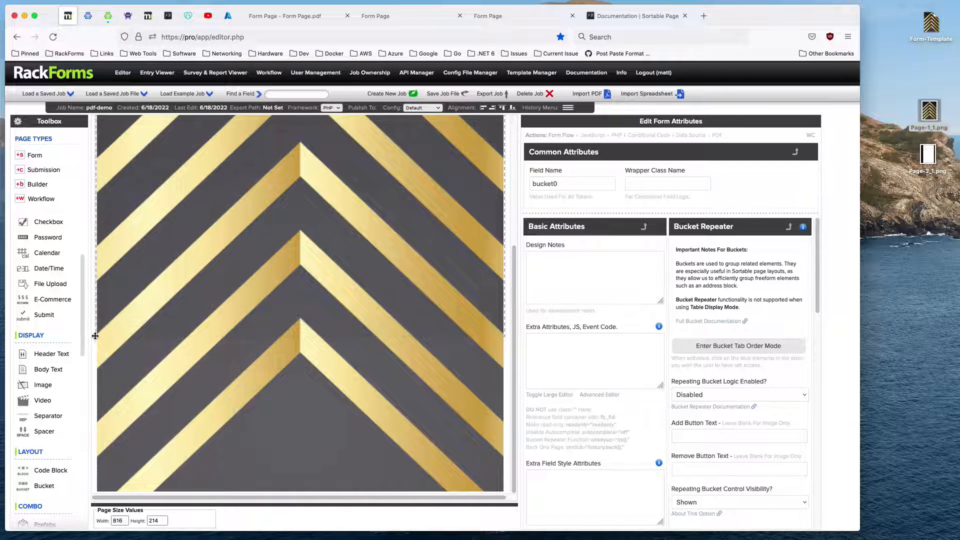
pyautogui.scroll(-2, 110, 423)
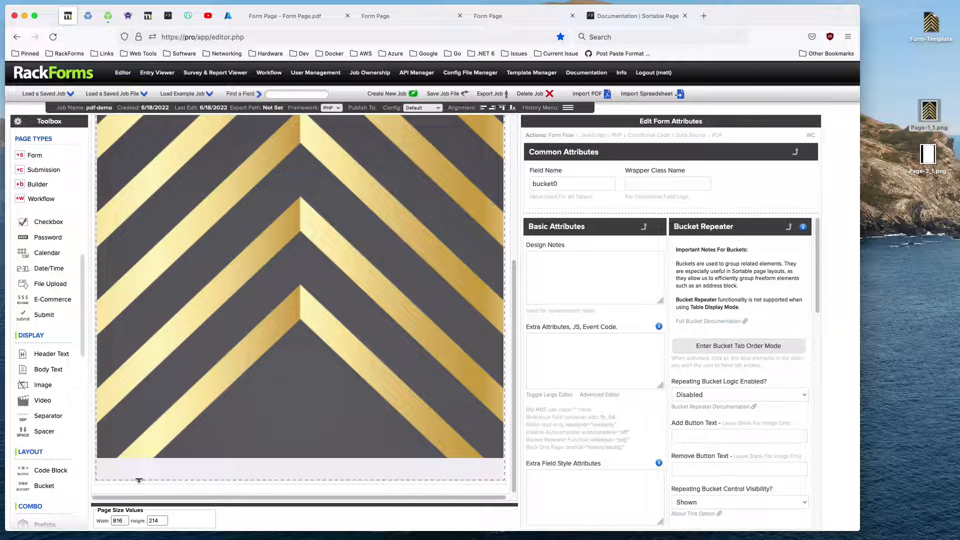
pyautogui.scroll(2, 139, 458)
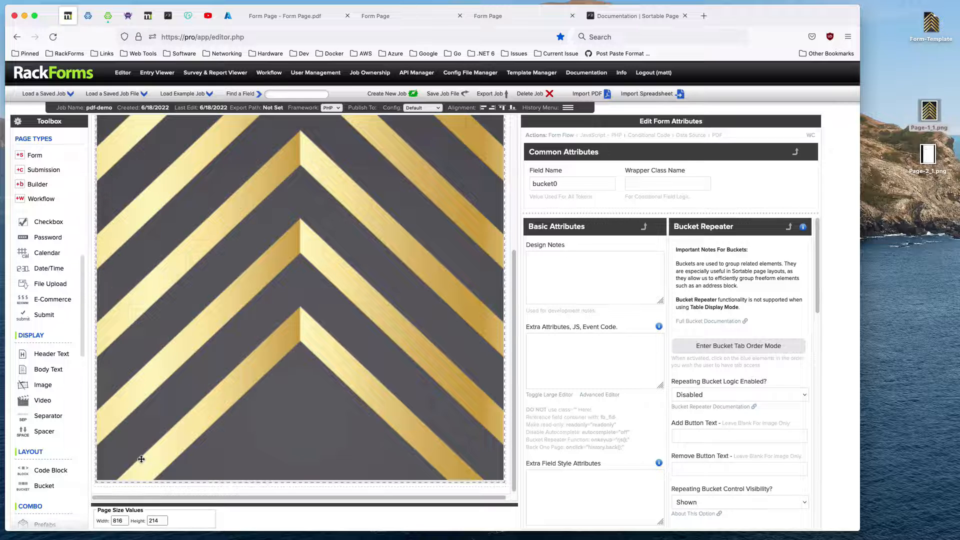
pyautogui.scroll(3, 250, 225)
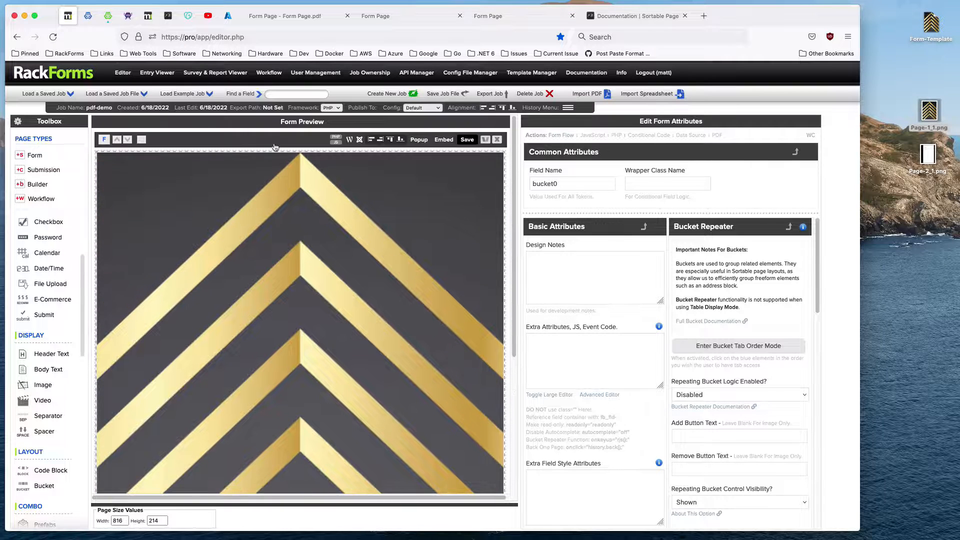
# Add a portrait PDF page break to the page below the bucket and examine the pdf-page-break class in its block code.
pyautogui.click(275, 148)
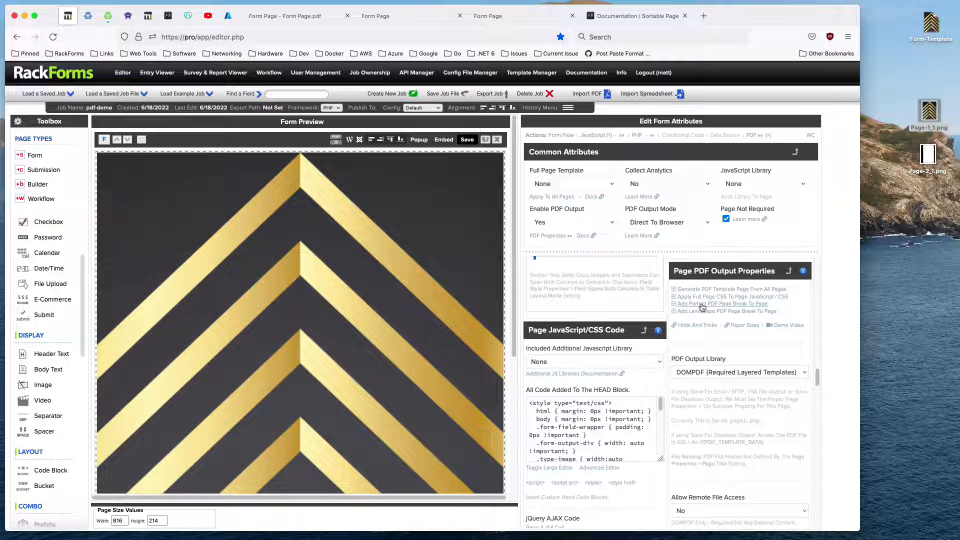
pyautogui.click(702, 307)
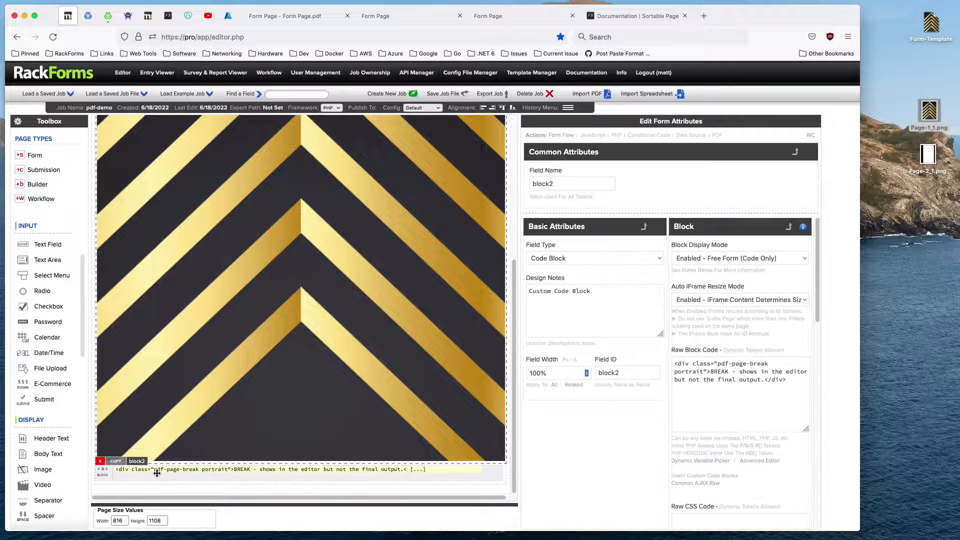
pyautogui.tripleClick(675, 364)
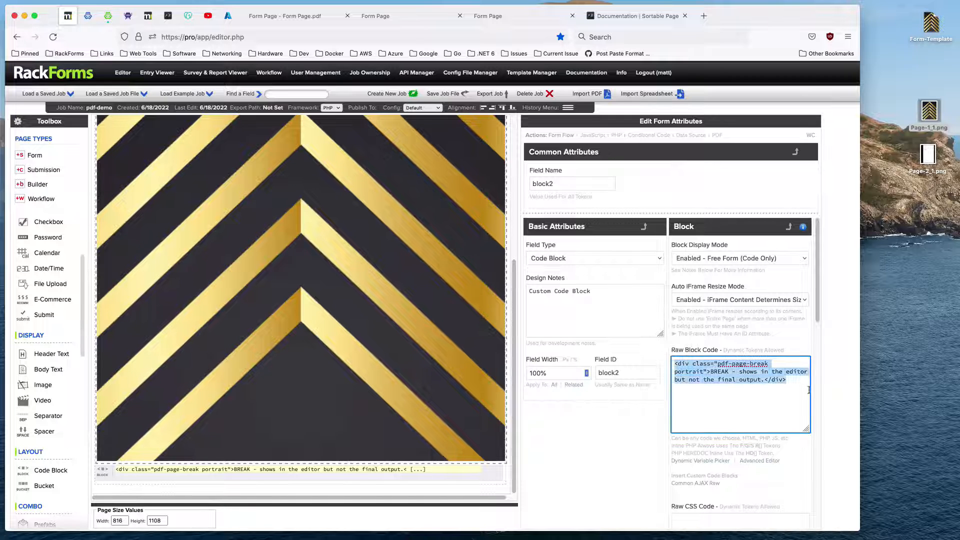
pyautogui.moveTo(717, 364); pyautogui.dragTo(701, 374)
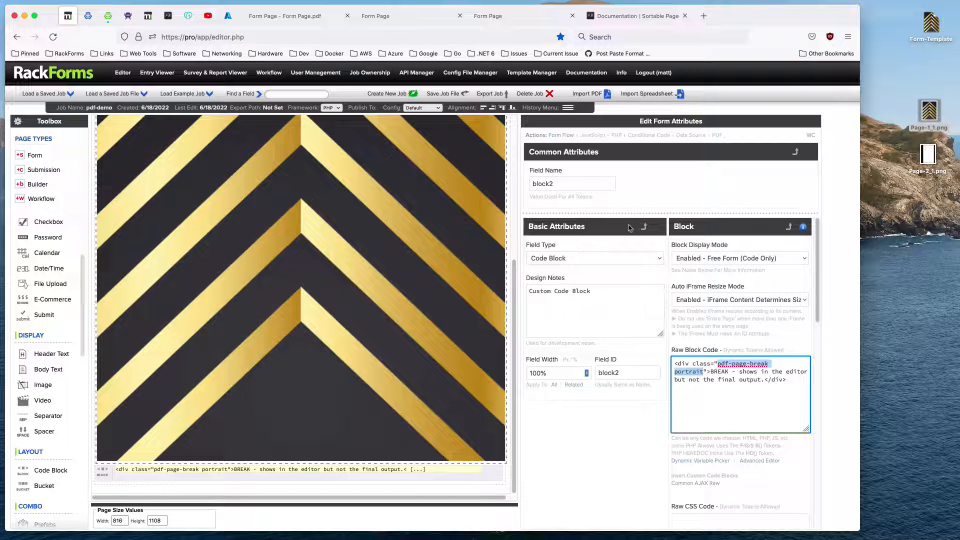
# Save the job, check the generated PDF through its second page, and close all the PDF output pages.
pyautogui.scroll(3, 409, 189)
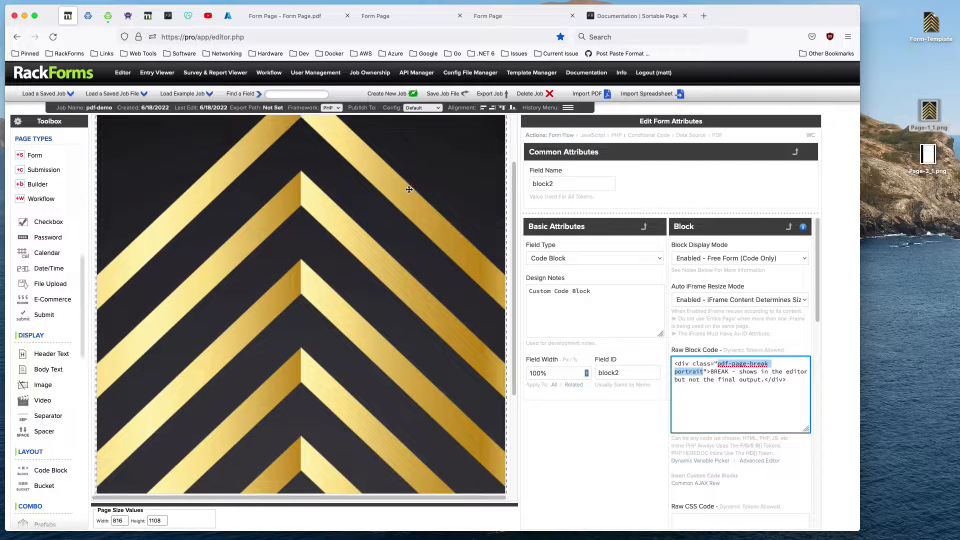
pyautogui.scroll(3, 409, 190)
pyautogui.click(465, 142)
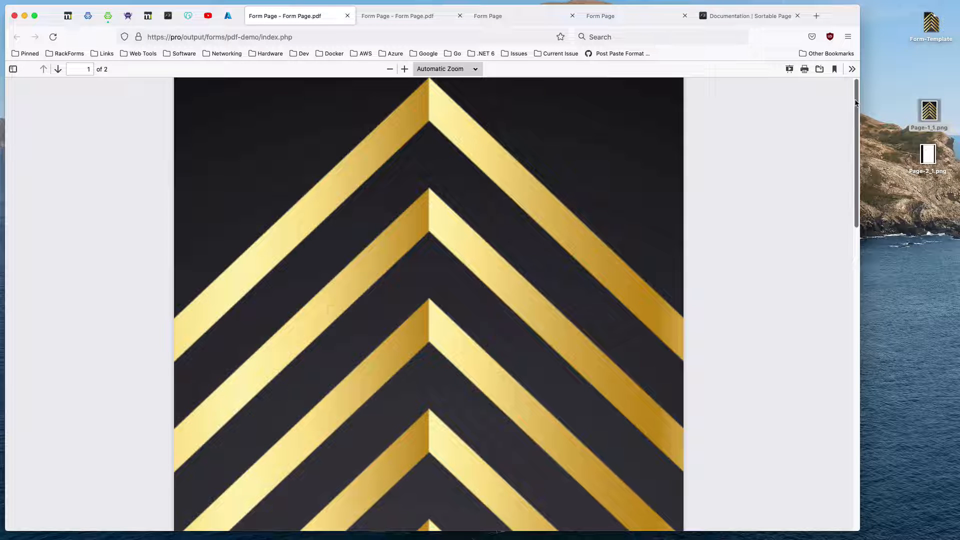
pyautogui.moveTo(855, 103); pyautogui.dragTo(828, 321)
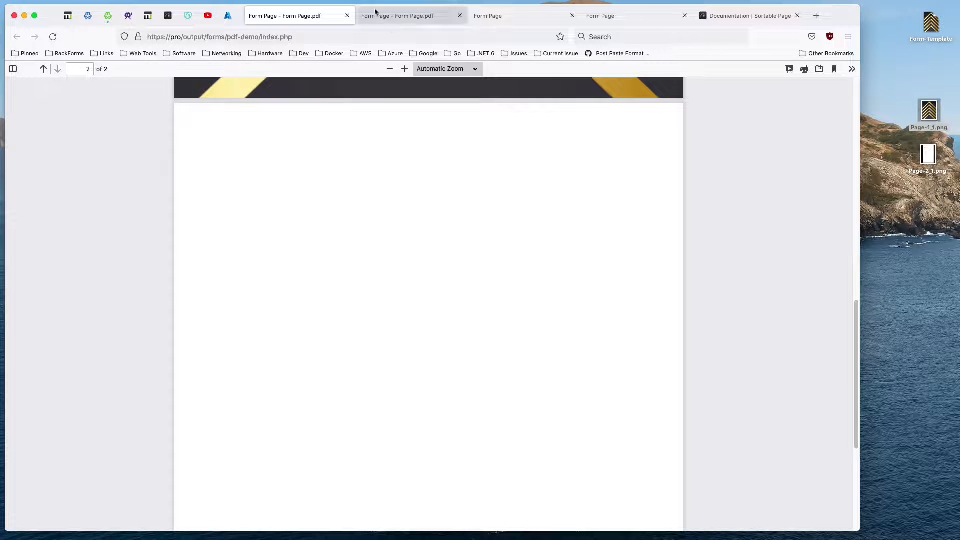
pyautogui.click(348, 16)
pyautogui.click(348, 16)
pyautogui.click(347, 16)
pyautogui.click(346, 16)
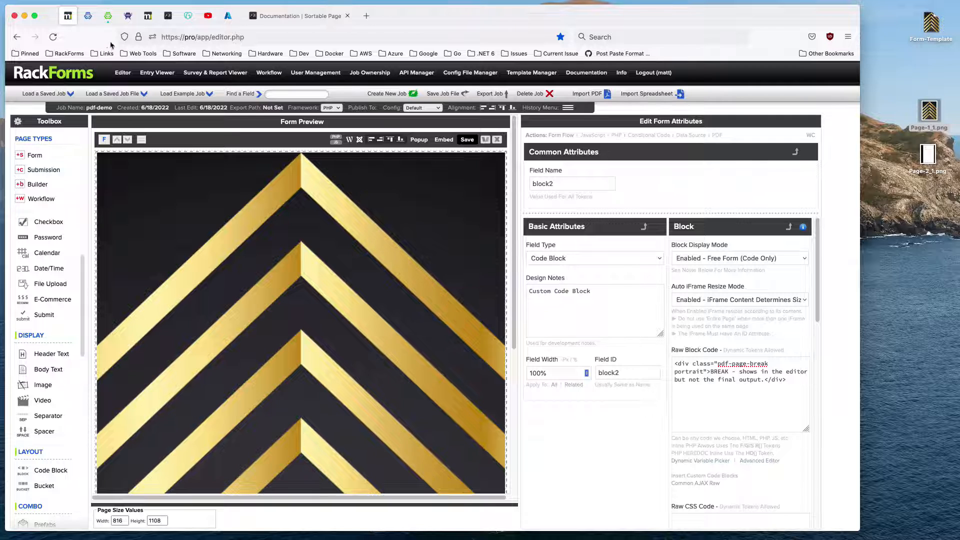
# Add a bucket below the page break and place an image field in it that uses Page-2_1.png.
pyautogui.scroll(-3, 296, 292)
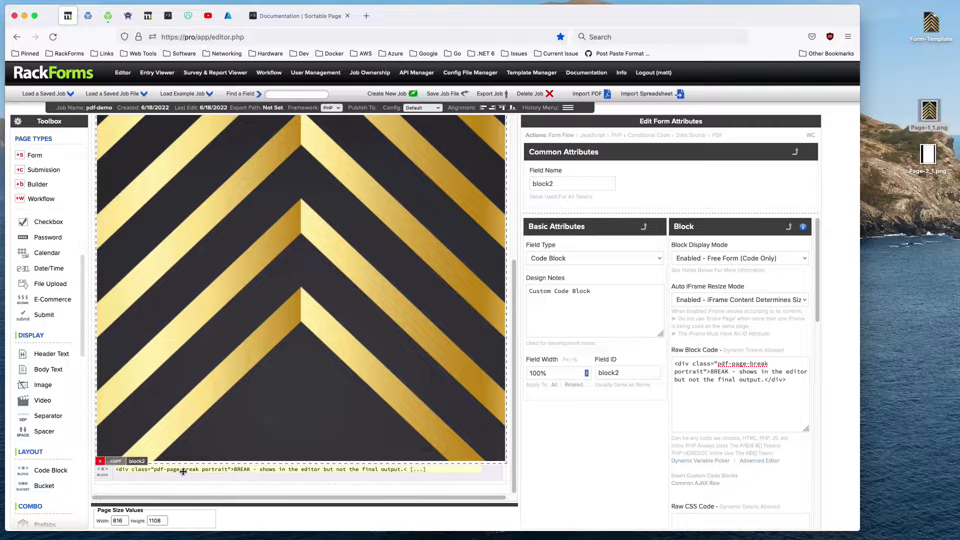
pyautogui.scroll(-1, 50, 475)
pyautogui.click(44, 477)
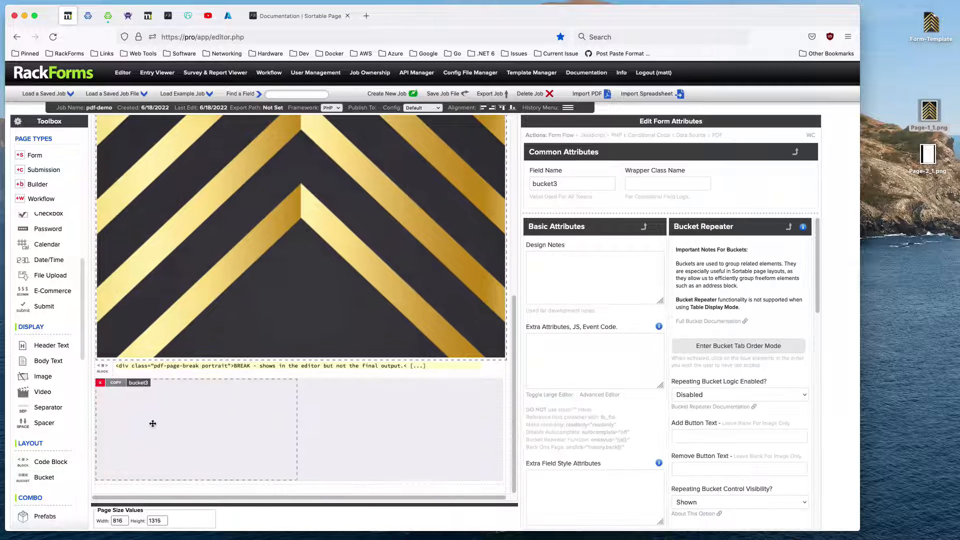
pyautogui.moveTo(45, 379); pyautogui.dragTo(113, 447)
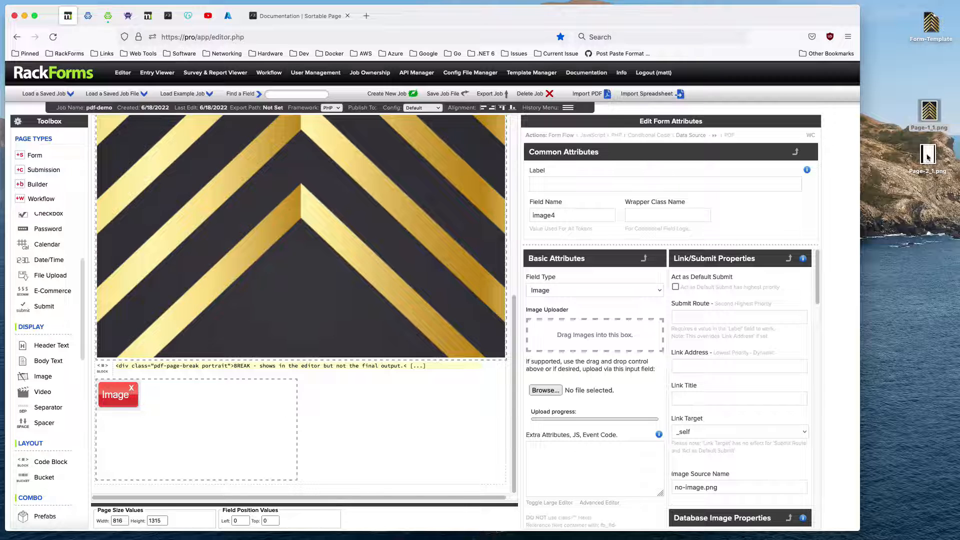
pyautogui.moveTo(927, 157); pyautogui.dragTo(610, 323)
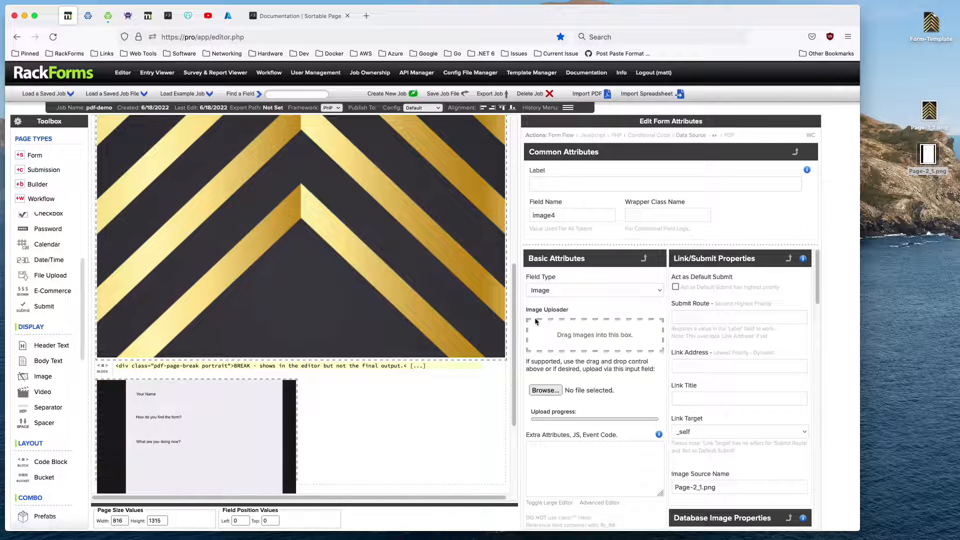
# Review the page's PDF output properties and widen the second bucket to the full page width.
pyautogui.scroll(7, 364, 352)
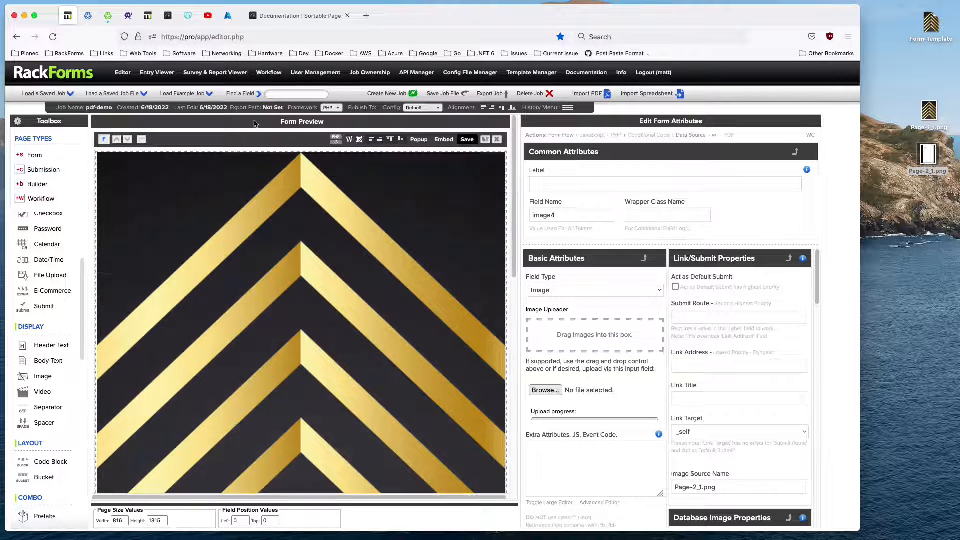
pyautogui.click(283, 151)
pyautogui.scroll(-5, 686, 299)
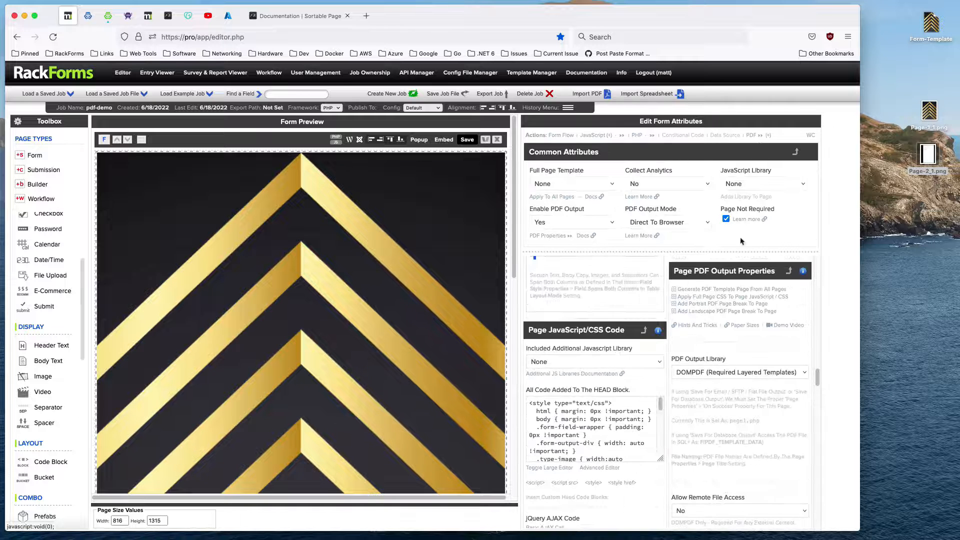
pyautogui.click(686, 302)
pyautogui.scroll(-10, 395, 305)
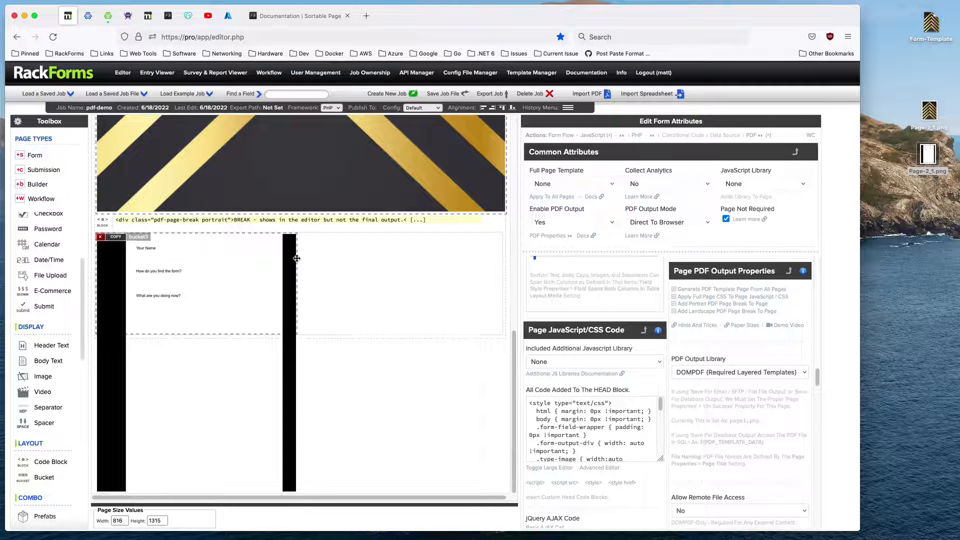
pyautogui.moveTo(296, 258); pyautogui.dragTo(506, 281)
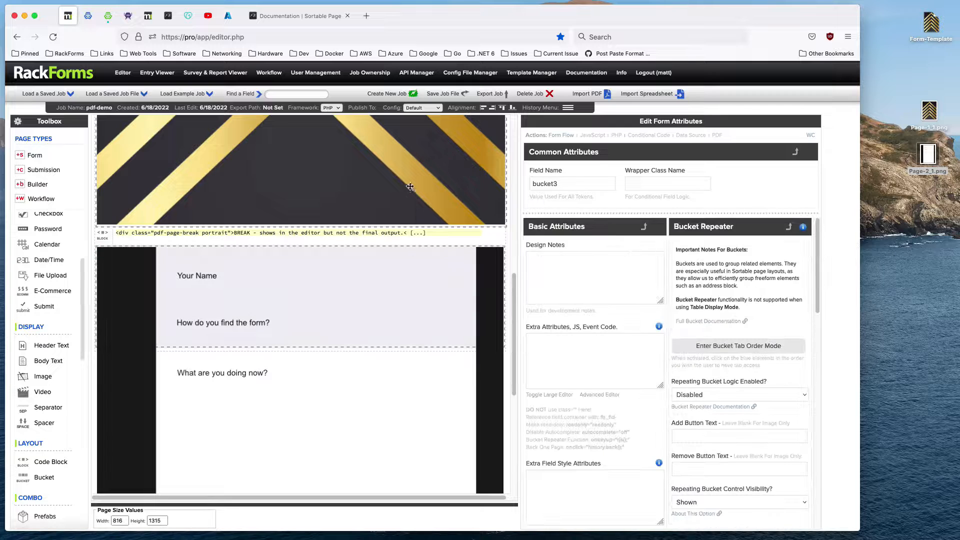
# Save the job, inspect the top edge of the second page in the generated PDF, and return to the editor.
pyautogui.rightClick(410, 186)
pyautogui.click(417, 203)
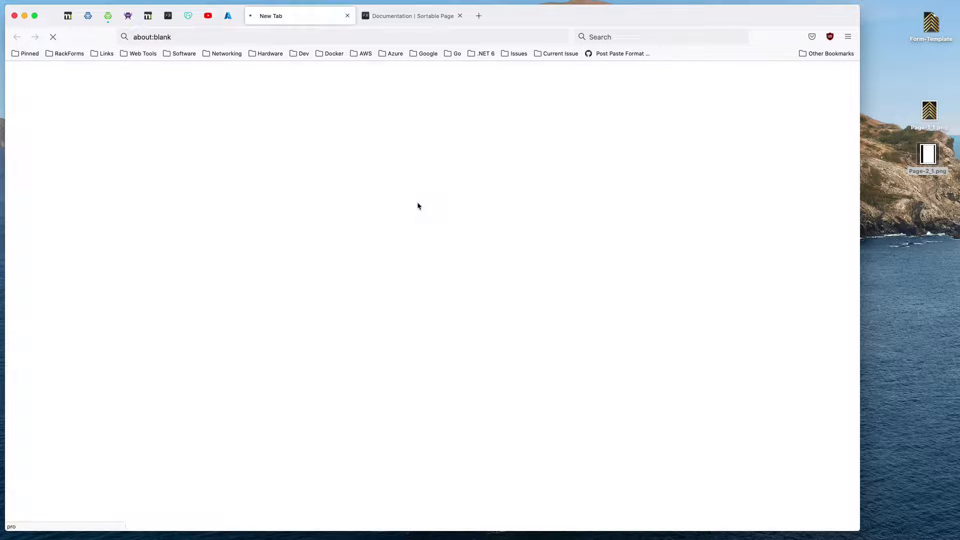
pyautogui.scroll(-10, 430, 285)
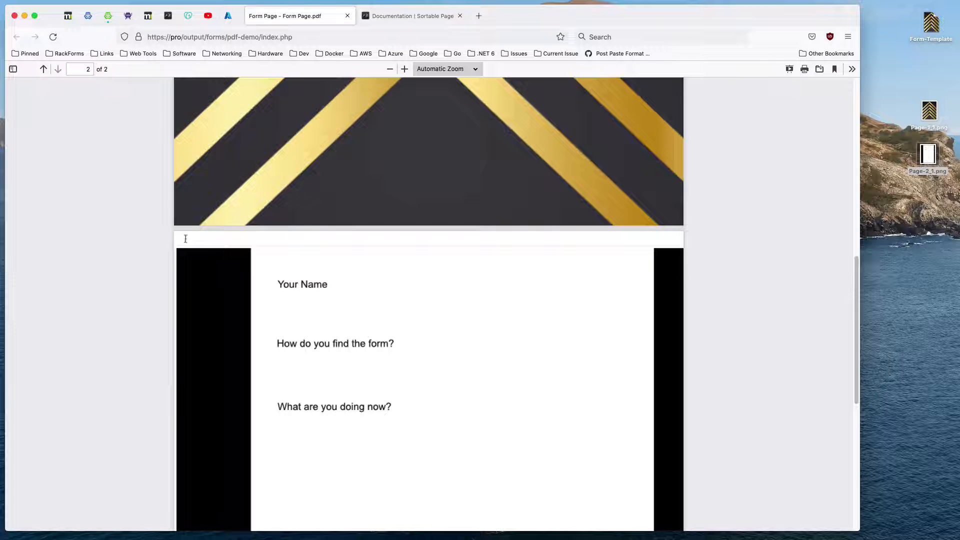
pyautogui.click(347, 16)
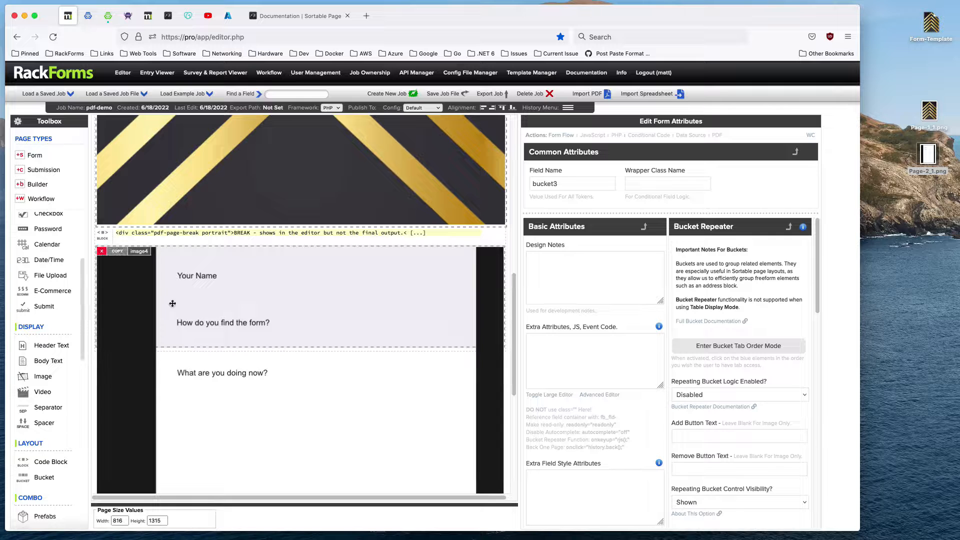
# Clear the second page image's extra field style attributes and move the image up to a top position of -20.
pyautogui.click(370, 294)
pyautogui.scroll(-5, 580, 409)
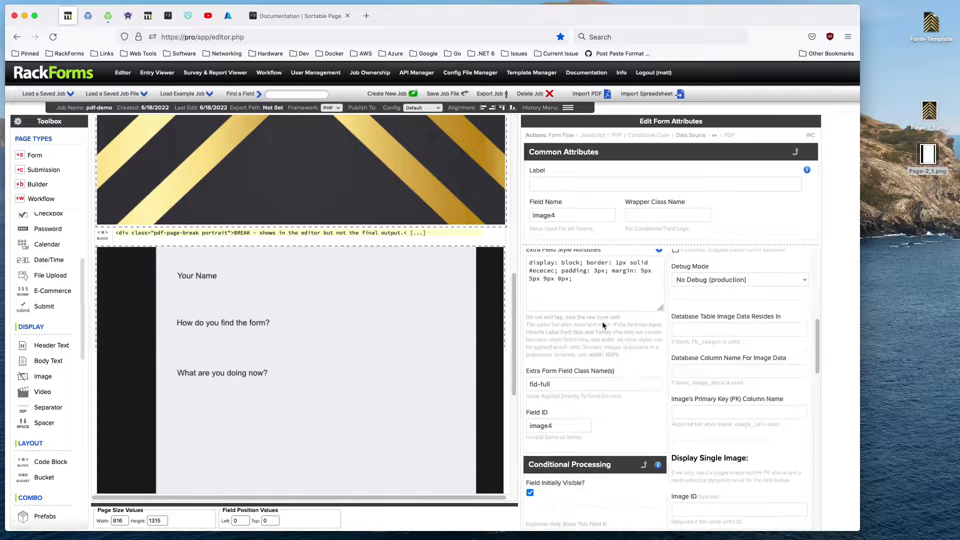
pyautogui.scroll(2, 600, 350)
pyautogui.moveTo(593, 392); pyautogui.dragTo(460, 334)
pyautogui.press('BackSpace')
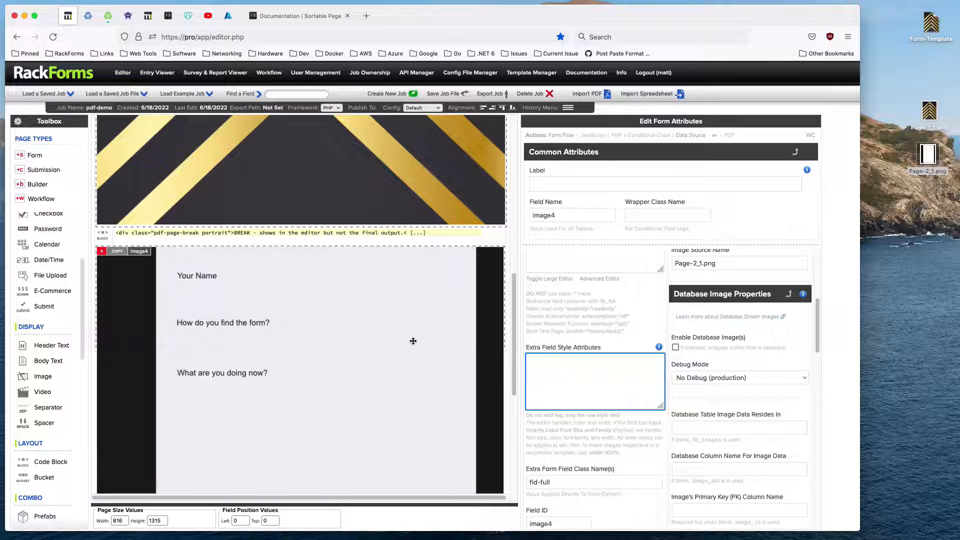
pyautogui.moveTo(290, 299); pyautogui.dragTo(289, 288)
# Regenerate the PDF, inspect the second page from top to bottom, and return to the editor.
pyautogui.rightClick(294, 289)
pyautogui.click(300, 306)
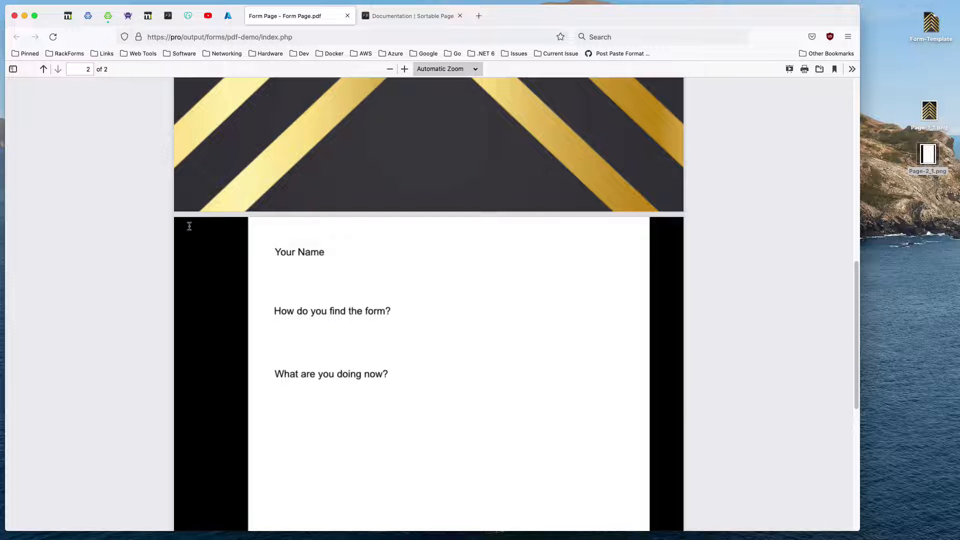
pyautogui.scroll(-10, 470, 300)
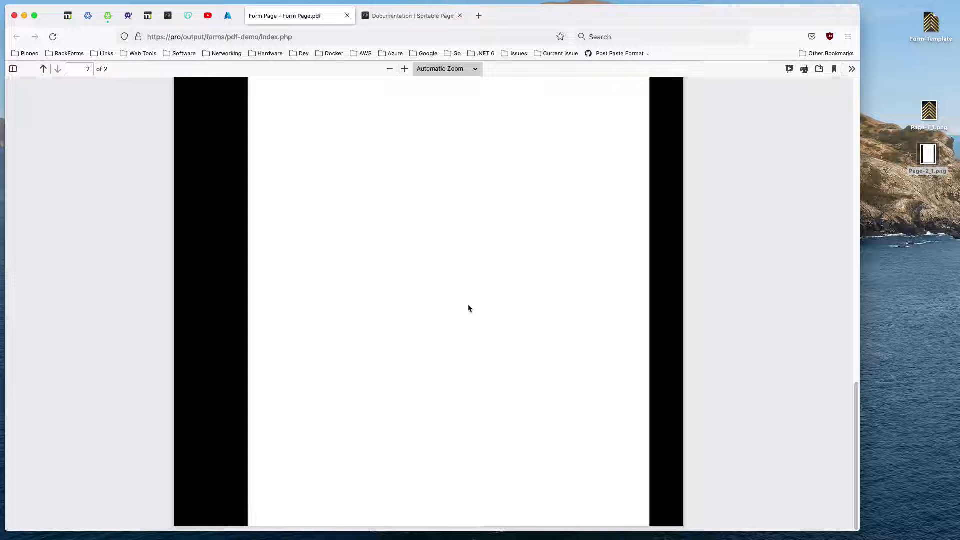
pyautogui.scroll(10, 453, 270)
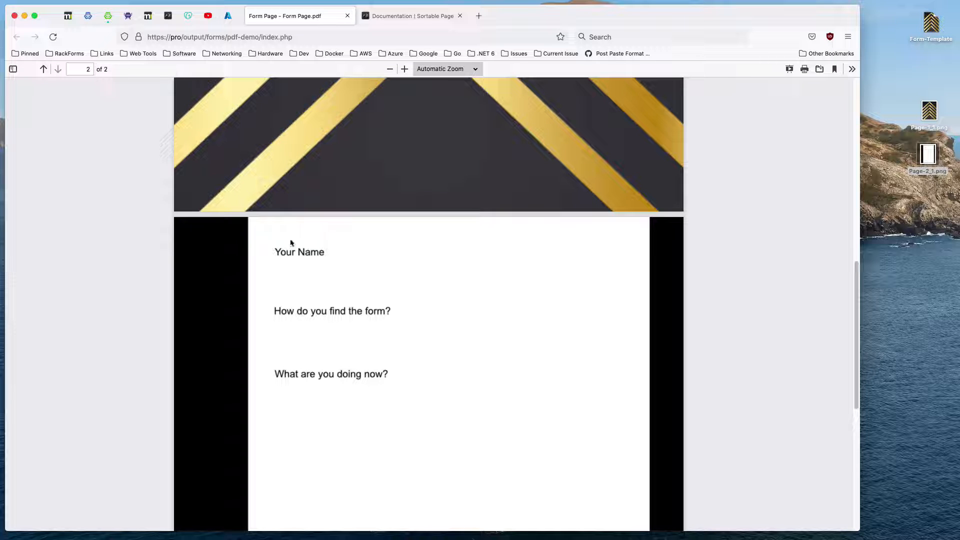
pyautogui.click(68, 16)
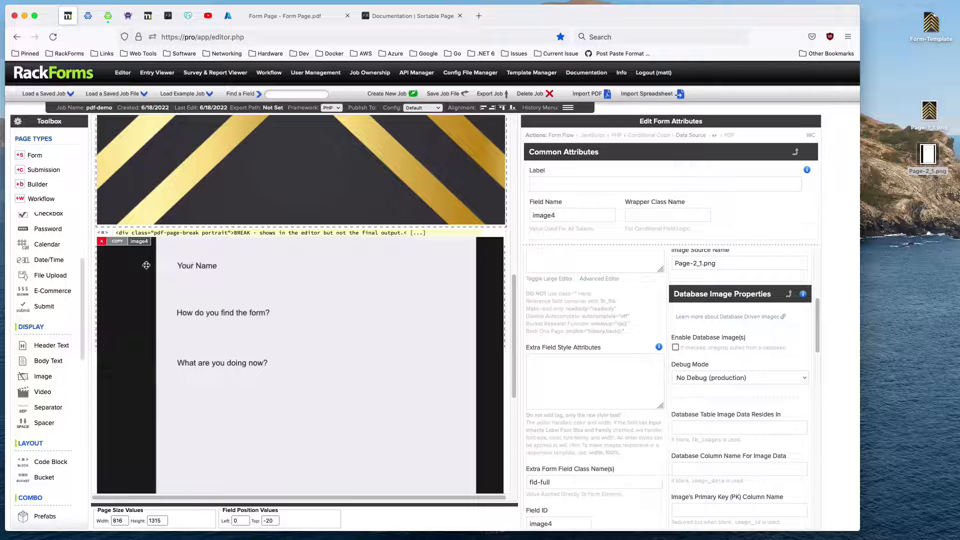
# Move the second page image down to free a strip above it and extend its bucket's height to enclose the image.
pyautogui.moveTo(145, 264); pyautogui.dragTo(146, 315)
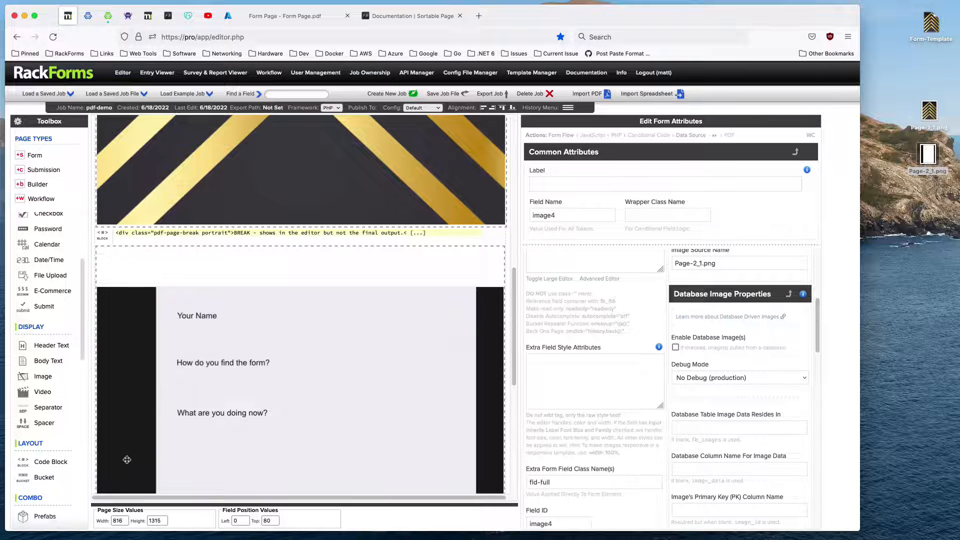
pyautogui.scroll(-5, 126, 380)
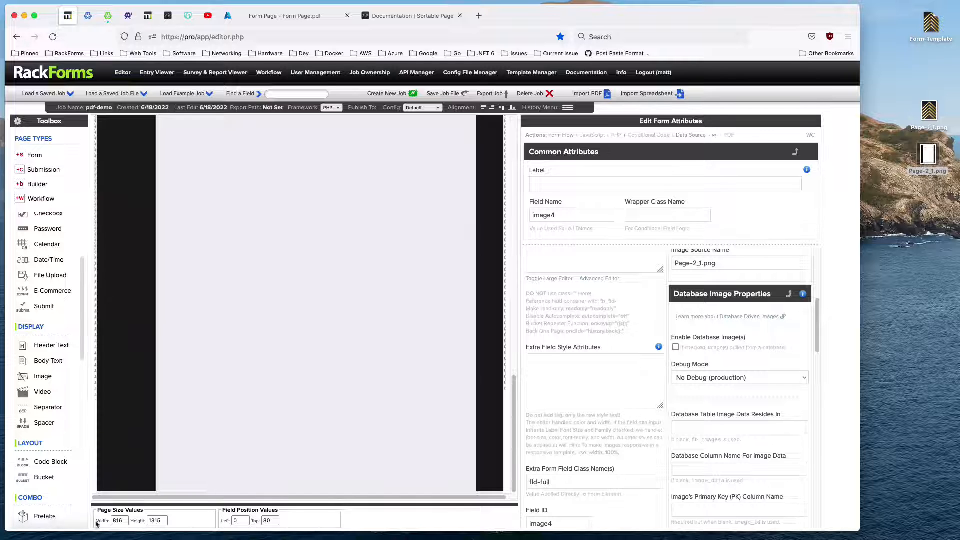
pyautogui.scroll(-2, 121, 469)
pyautogui.moveTo(129, 479); pyautogui.dragTo(129, 434)
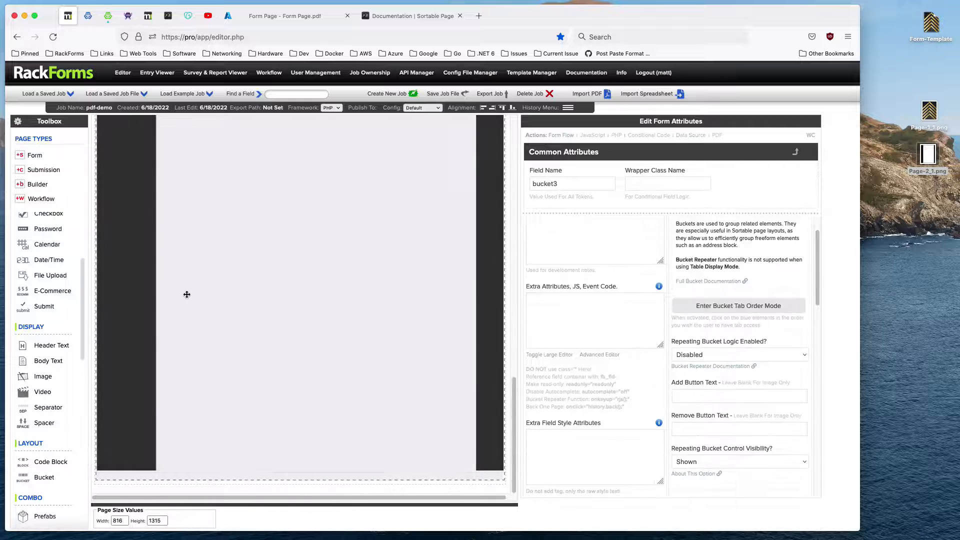
pyautogui.scroll(8, 186, 294)
pyautogui.moveTo(142, 367); pyautogui.dragTo(143, 392)
pyautogui.click(148, 335)
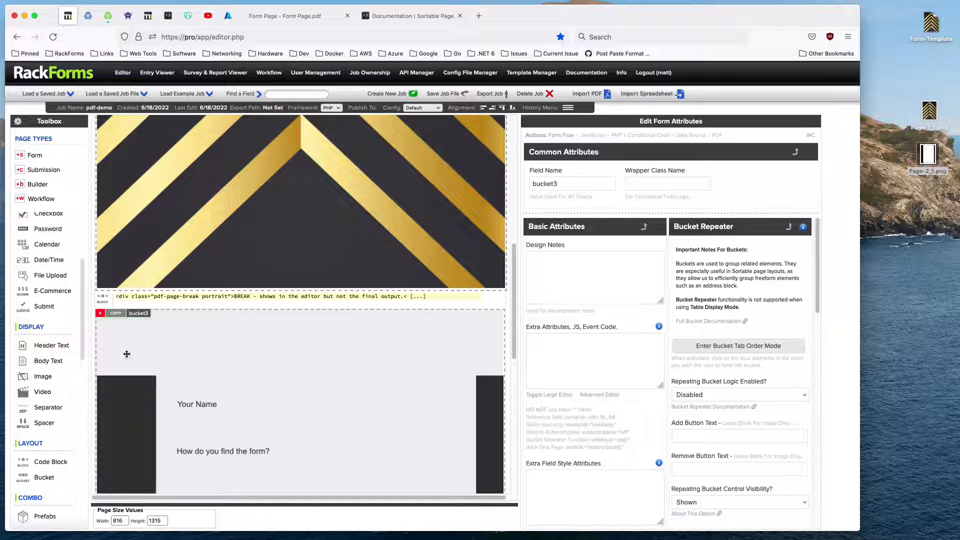
# Add three body text fields to the bucket's free strip at left positions 30, 160 and 290, all with top 40.
pyautogui.scroll(-4, 197, 370)
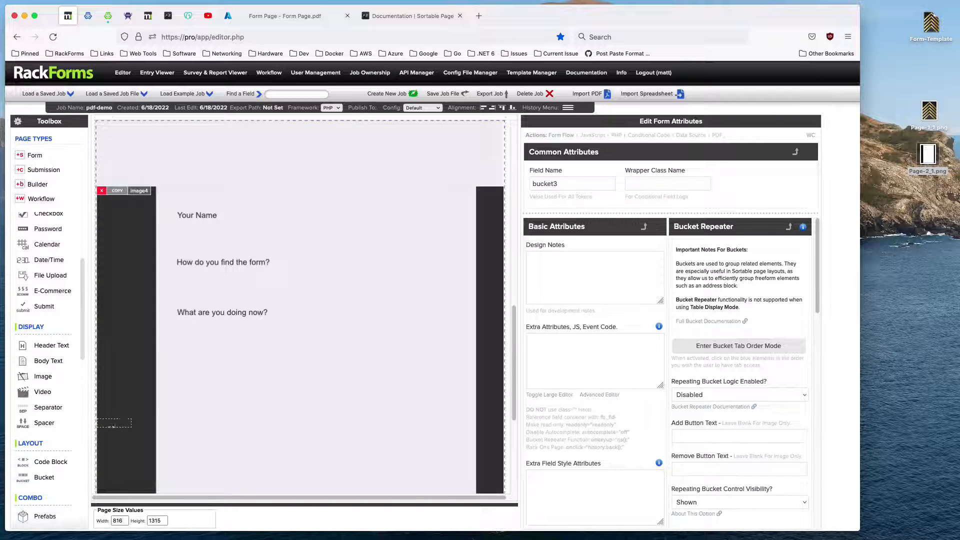
pyautogui.moveTo(114, 426); pyautogui.dragTo(124, 146)
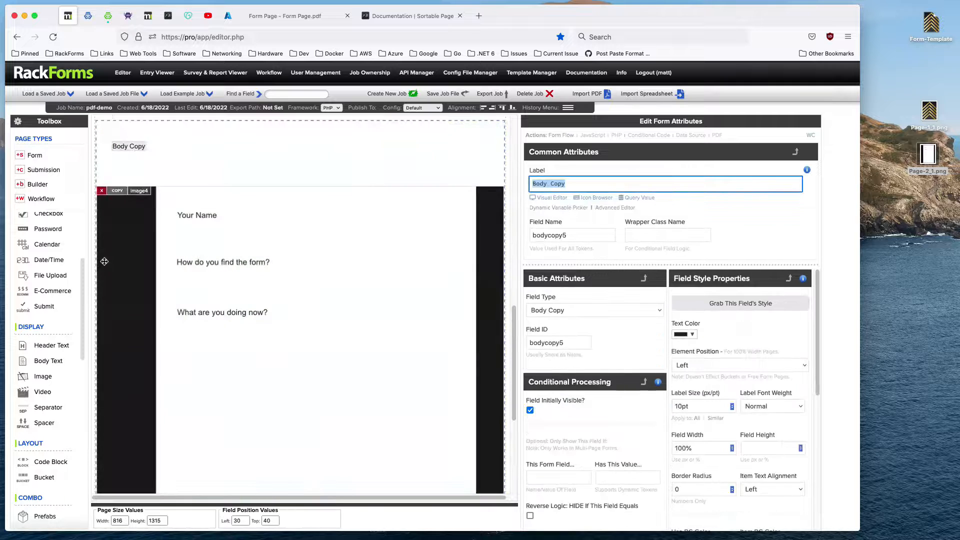
pyautogui.click(207, 141)
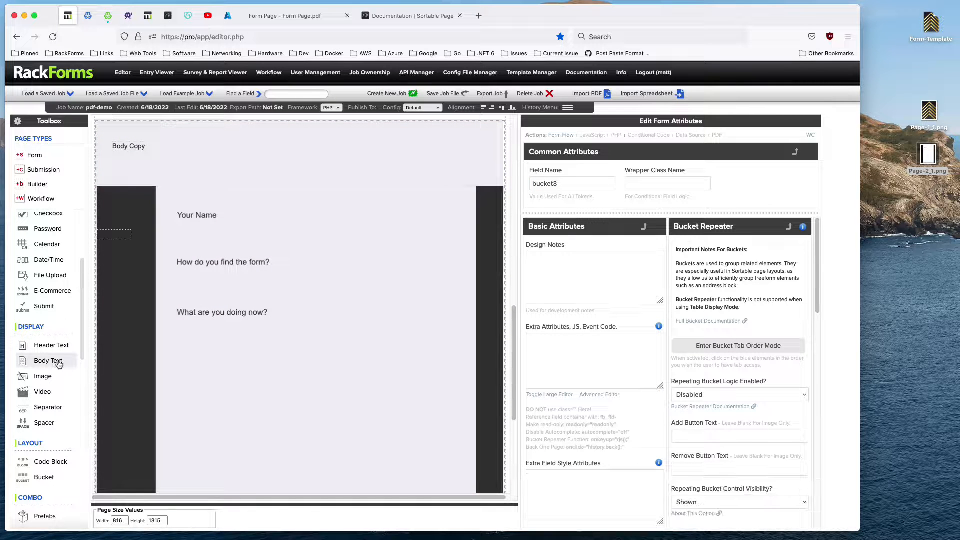
pyautogui.moveTo(53, 361); pyautogui.dragTo(190, 150)
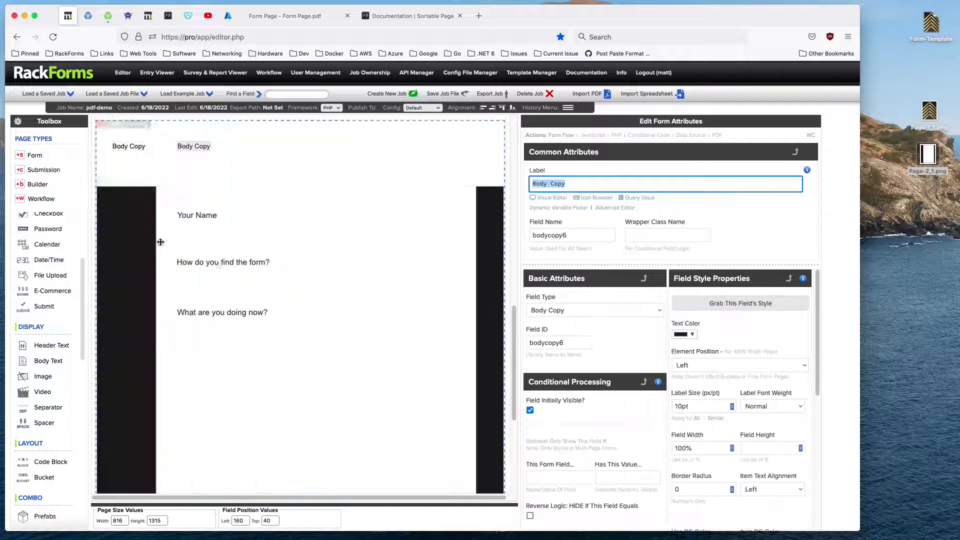
pyautogui.click(278, 158)
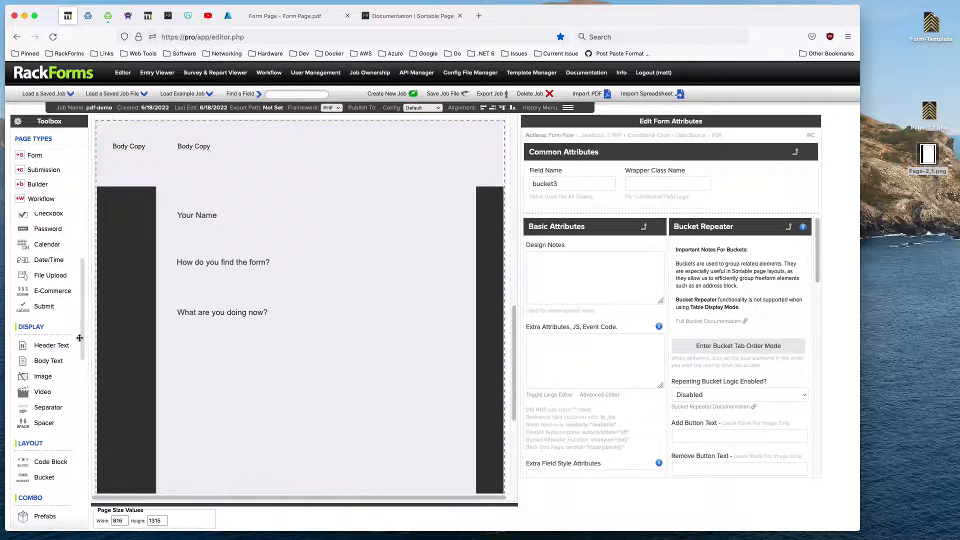
pyautogui.moveTo(50, 360); pyautogui.dragTo(260, 147)
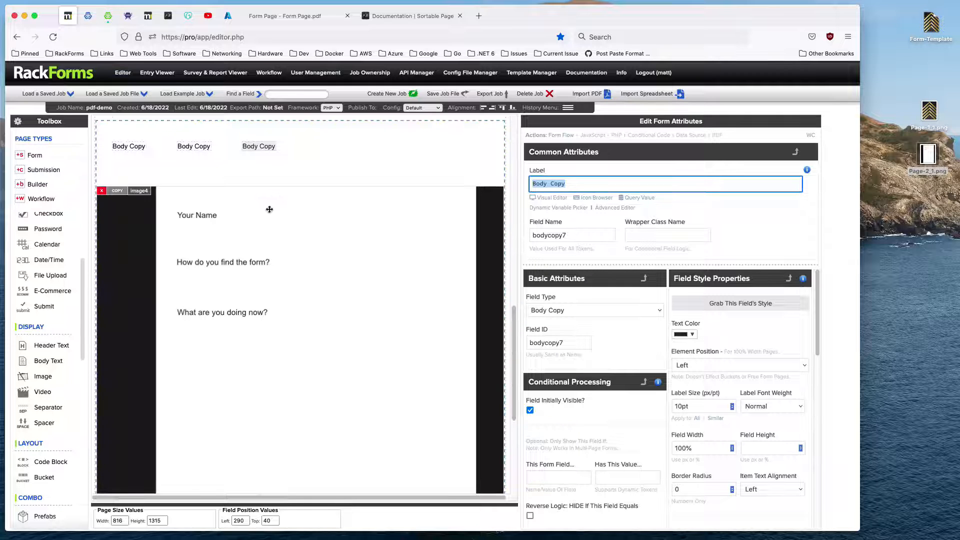
# Move the image back to the bucket's top and reposition the three body text fields around the first two questions.
pyautogui.moveTo(350, 230); pyautogui.dragTo(353, 163)
pyautogui.moveTo(258, 146); pyautogui.dragTo(269, 156)
pyautogui.moveTo(198, 147)
pyautogui.mouseDown()
pyautogui.moveTo(220, 166)
pyautogui.moveTo(247, 167)
pyautogui.moveTo(201, 165)
pyautogui.mouseUp()
pyautogui.moveTo(124, 148); pyautogui.dragTo(188, 212)
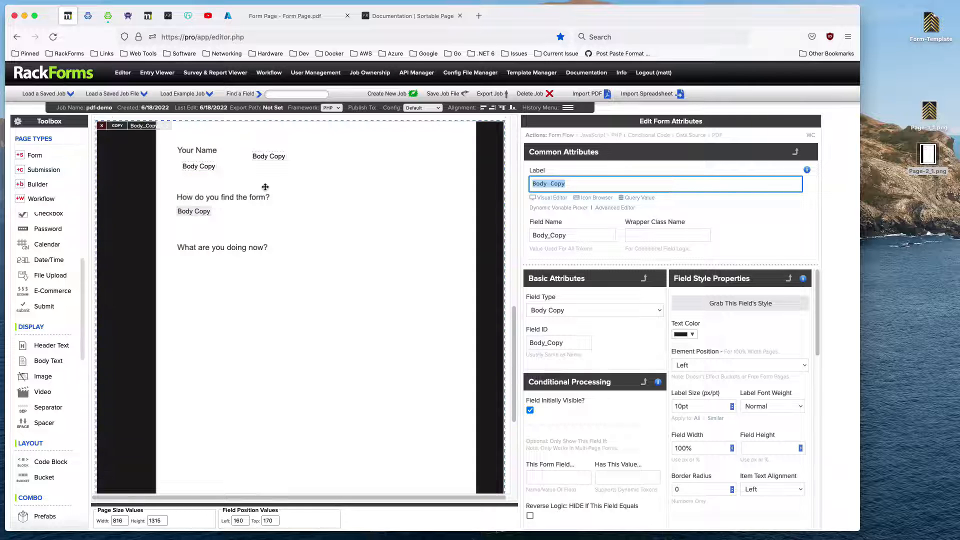
# Select the body text field beside Your Name and examine its element z-index setting.
pyautogui.moveTo(269, 157)
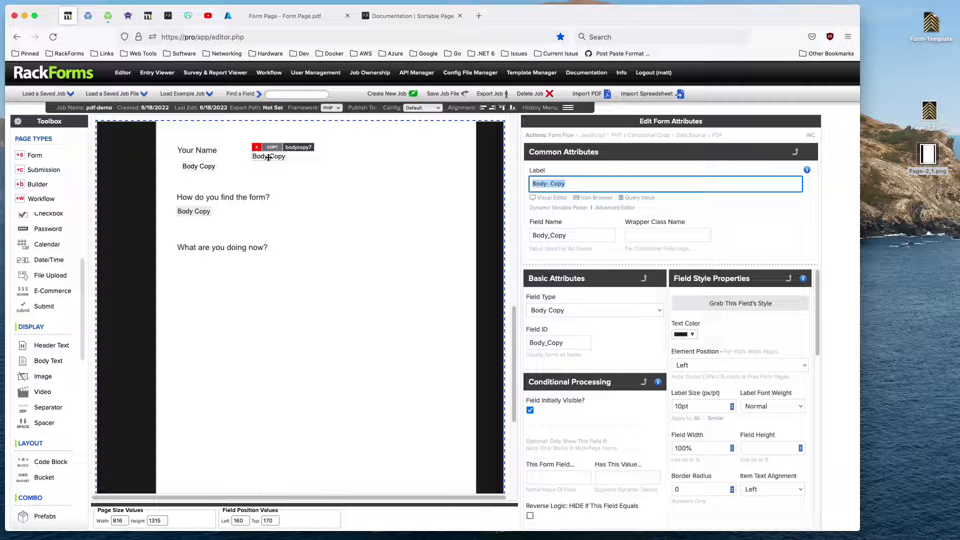
pyautogui.click(273, 156)
pyautogui.scroll(-5, 717, 368)
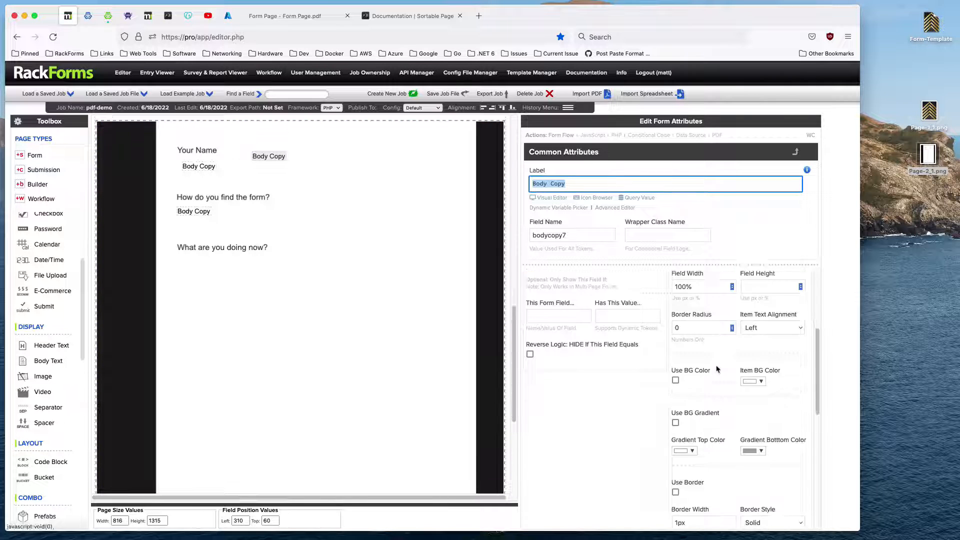
pyautogui.scroll(-3, 718, 368)
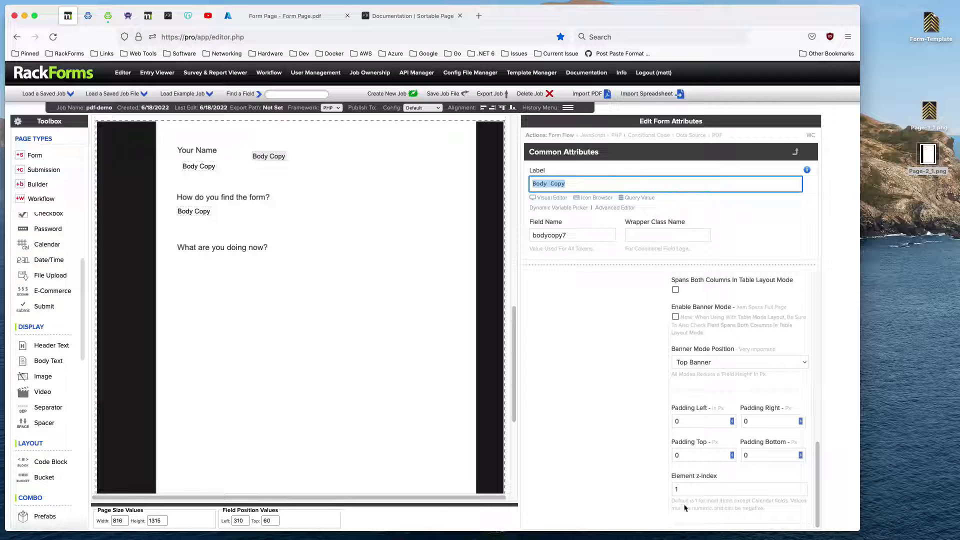
# Try an element z-index of 0 on the body text field beside Your Name.
pyautogui.click(675, 489)
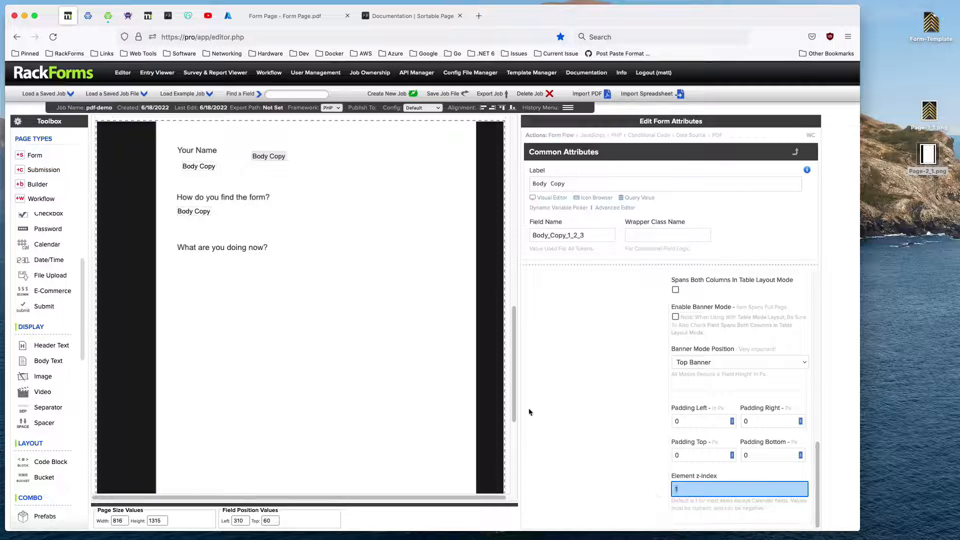
pyautogui.click(274, 157)
pyautogui.moveTo(694, 488); pyautogui.dragTo(652, 489)
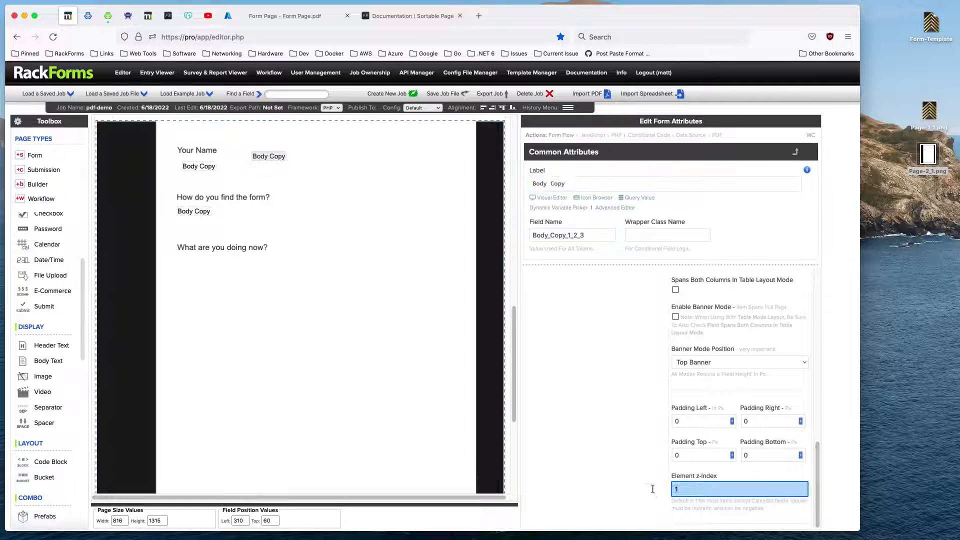
pyautogui.write('0')
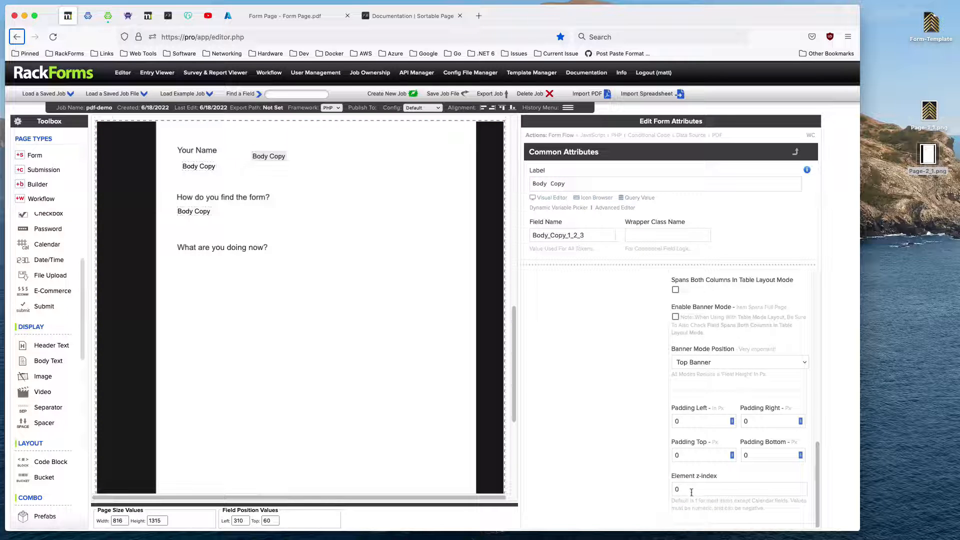
# Try an element z-index of 2 on the second page image and return it to 1.
pyautogui.click(379, 247)
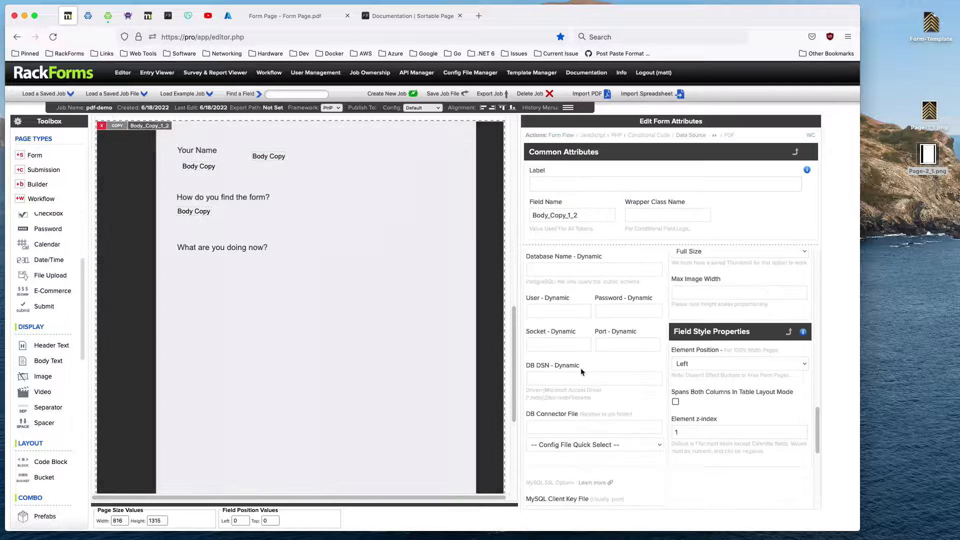
pyautogui.scroll(-10, 715, 429)
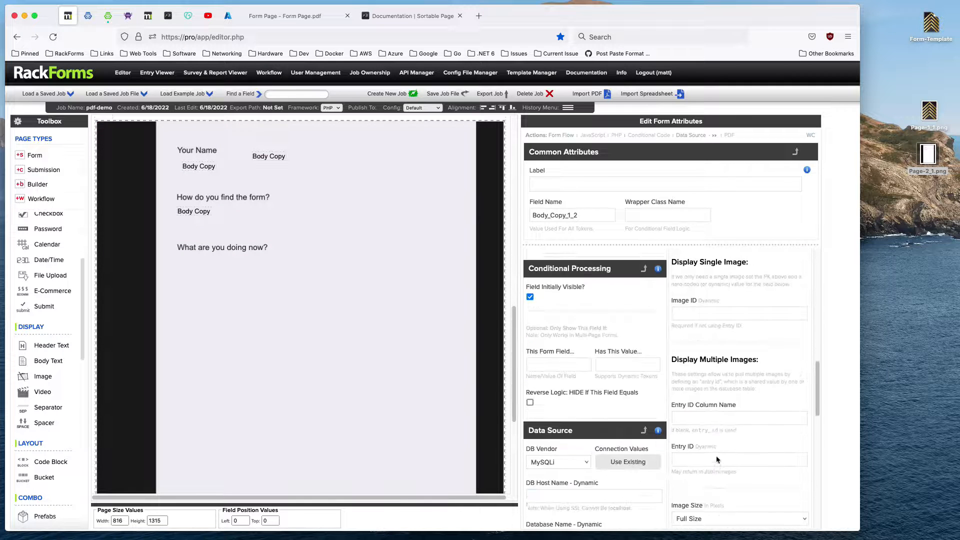
pyautogui.click(683, 392)
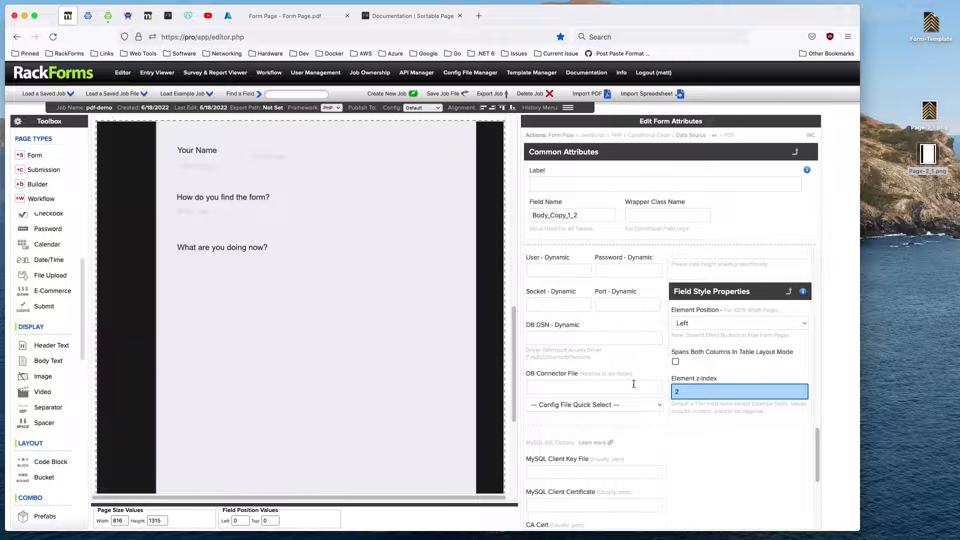
pyautogui.write('1')
# Align two body text fields at left 160, one under Your Name at top 70 and one under What are you doing now? at top 270.
pyautogui.moveTo(275, 157)
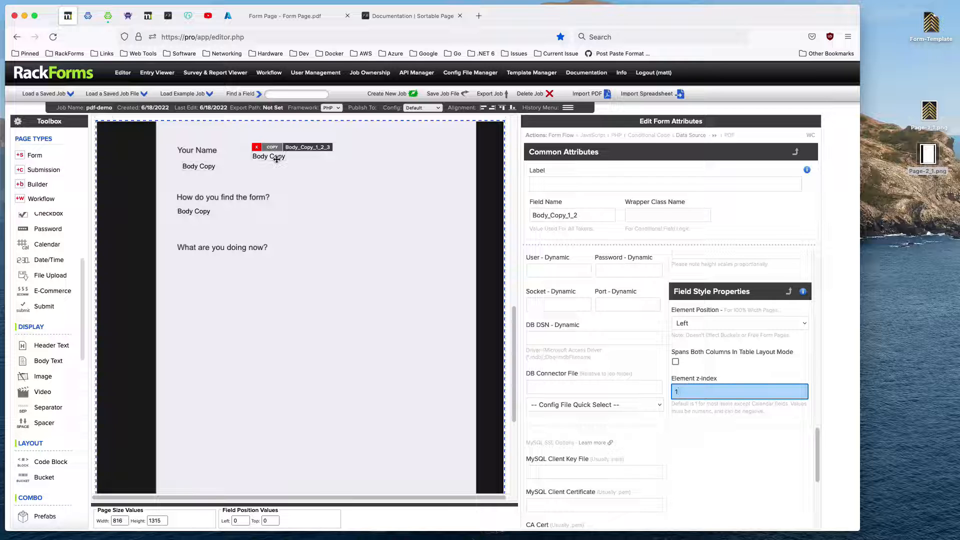
pyautogui.moveTo(275, 157); pyautogui.dragTo(197, 262)
pyautogui.moveTo(192, 210); pyautogui.dragTo(196, 161)
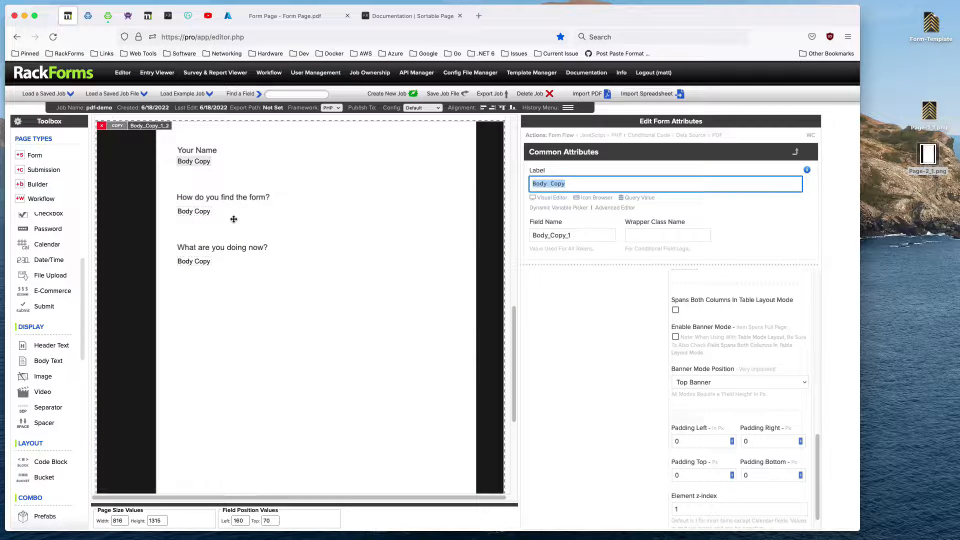
pyautogui.click(196, 263)
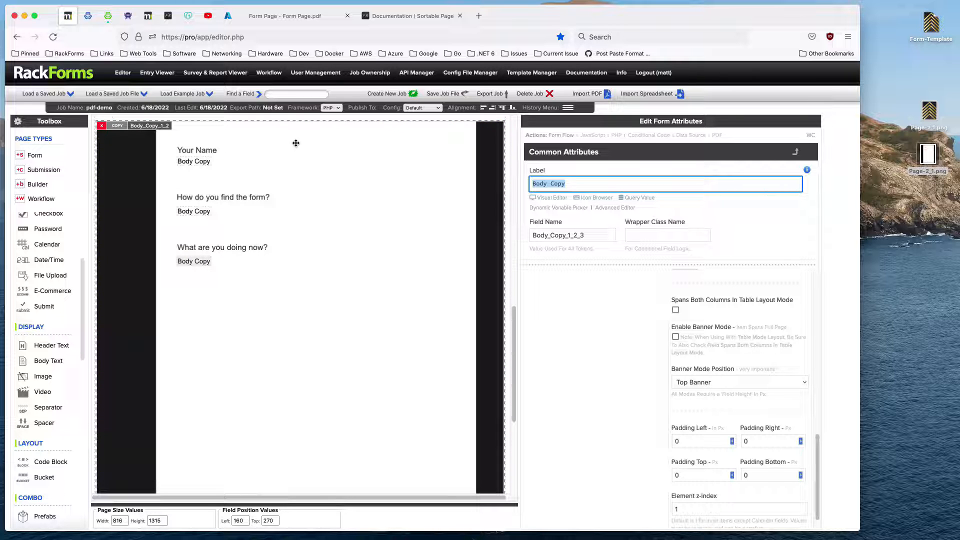
# Replace the label of the body text field under Your Name with the respondent's full name.
pyautogui.click(209, 161)
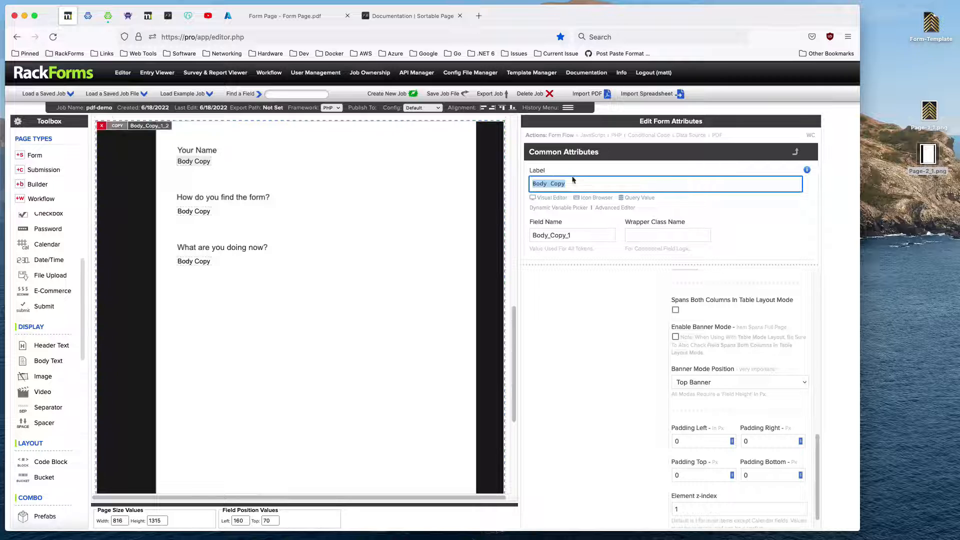
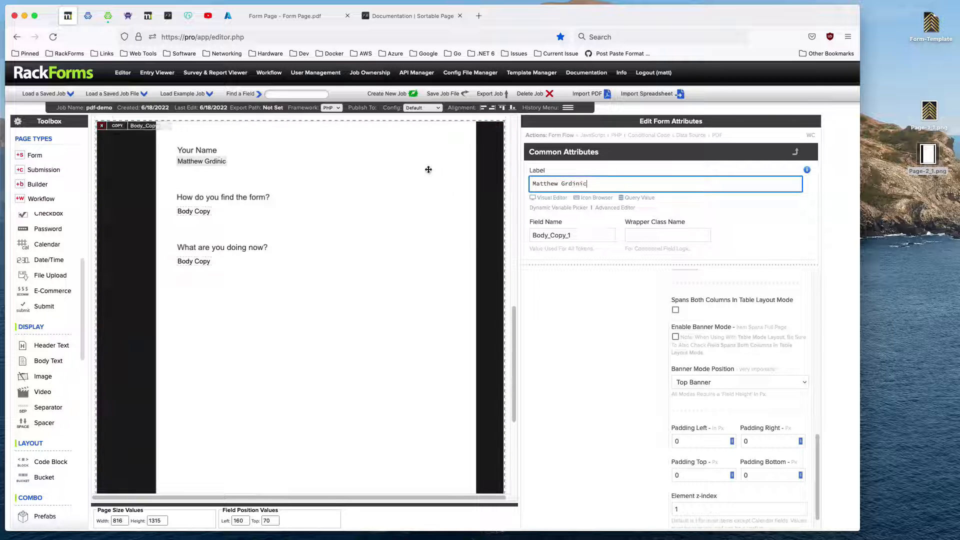
# Preview the page's PDF output, examine the text alignment and upper edge of the second page, and return to the editor.
pyautogui.rightClick(429, 170)
pyautogui.click(435, 187)
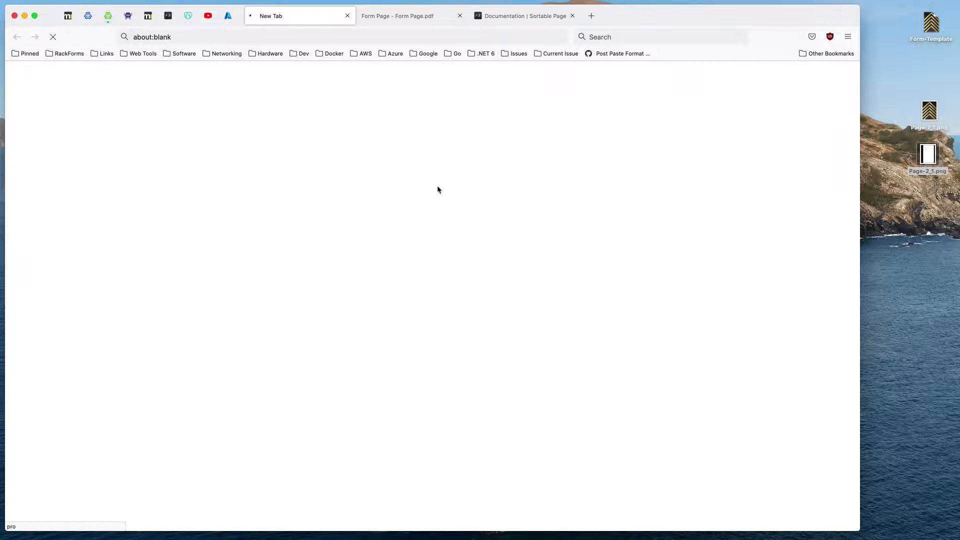
pyautogui.scroll(-10, 432, 290)
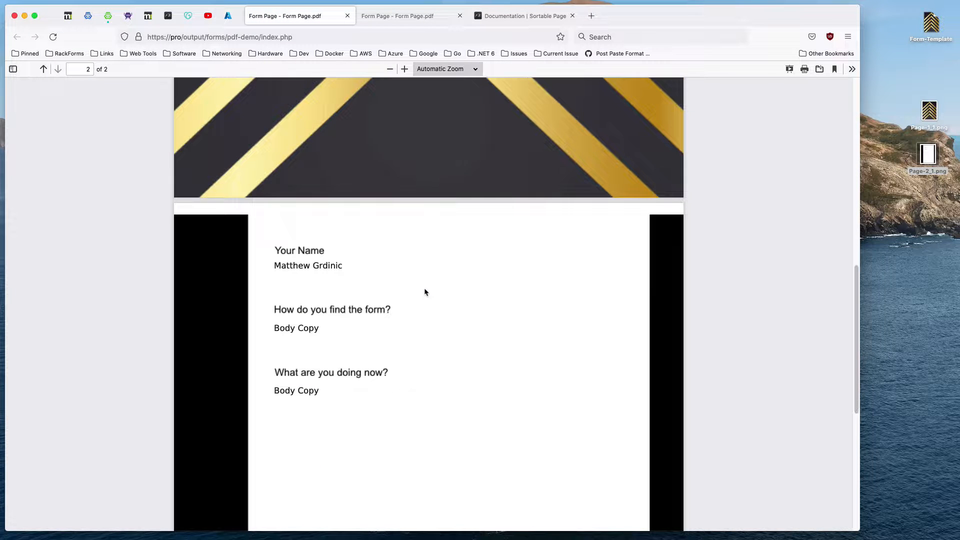
pyautogui.moveTo(272, 270); pyautogui.dragTo(355, 262)
pyautogui.click(357, 262)
pyautogui.click(68, 16)
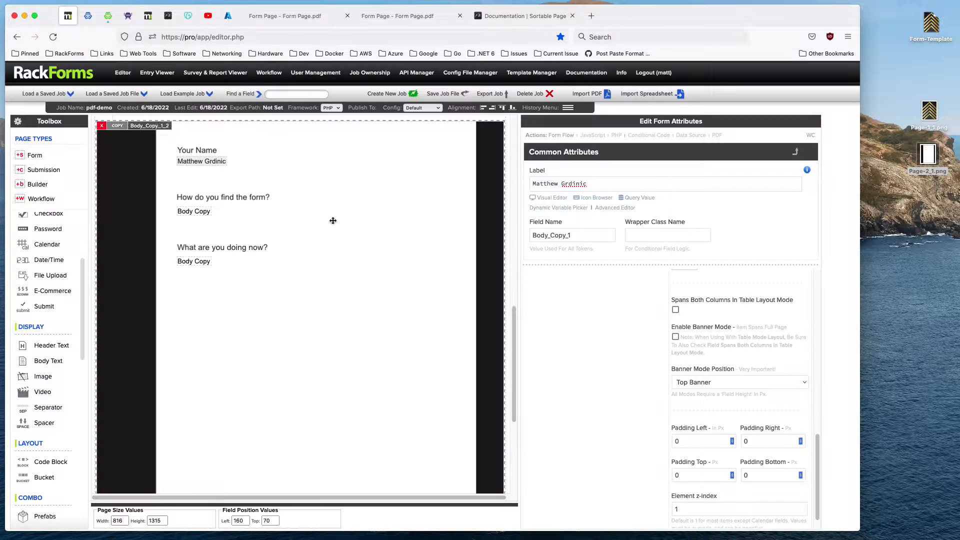
# Move the second page image up to top -20 within its bucket, keeping left at 0.
pyautogui.click(338, 215)
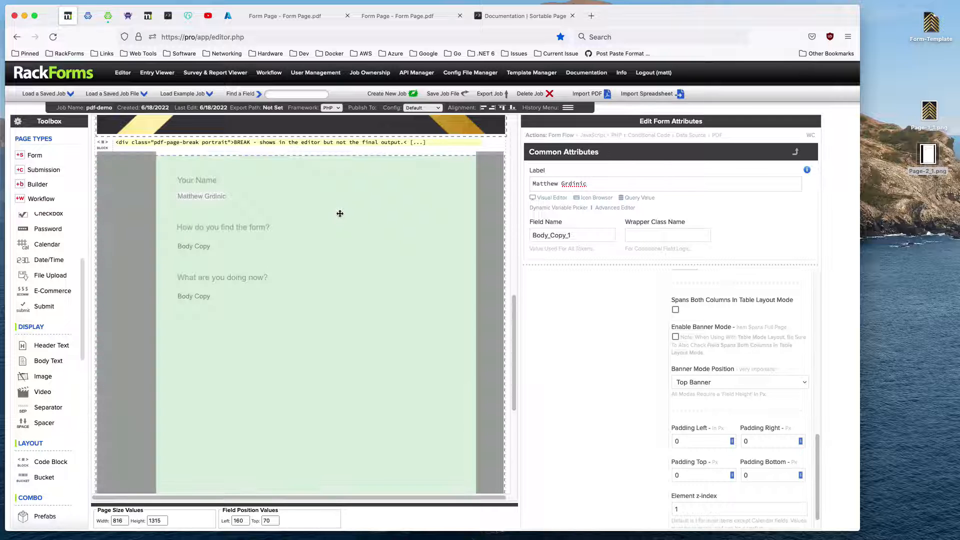
pyautogui.rightClick(339, 212)
pyautogui.click(329, 212)
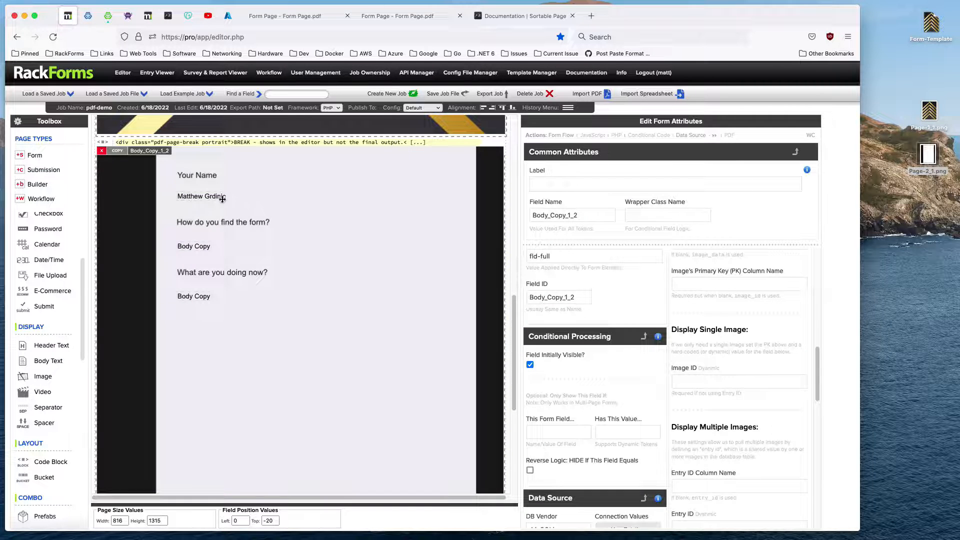
# Move the three body text fields up directly beneath their questions, placing the second at top 140 and the third at top 240.
pyautogui.moveTo(221, 197); pyautogui.dragTo(215, 186)
pyautogui.moveTo(197, 245); pyautogui.dragTo(194, 230)
pyautogui.moveTo(195, 296); pyautogui.dragTo(201, 285)
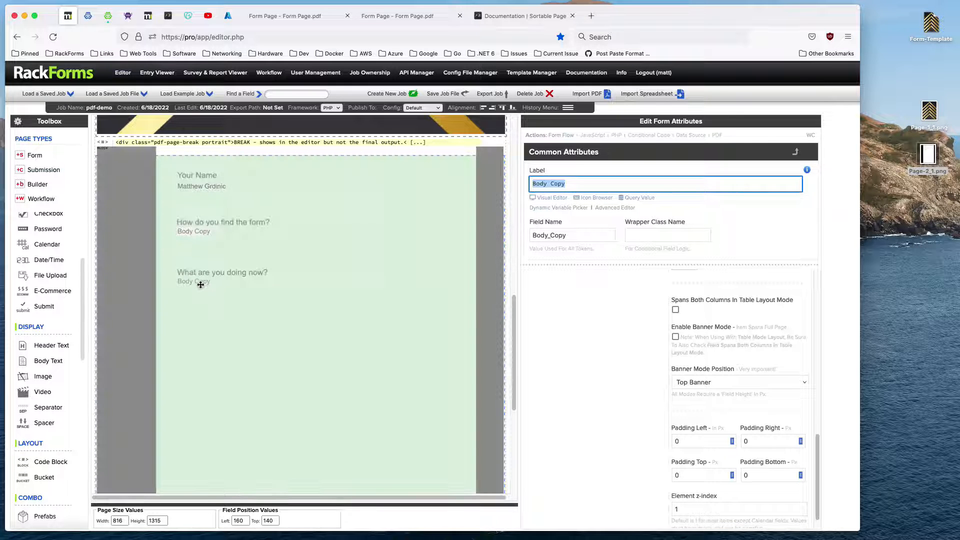
# Generate the PDF preview again, examine both pages with the shifted image and fields, and return to the editor.
pyautogui.rightClick(331, 249)
pyautogui.click(337, 267)
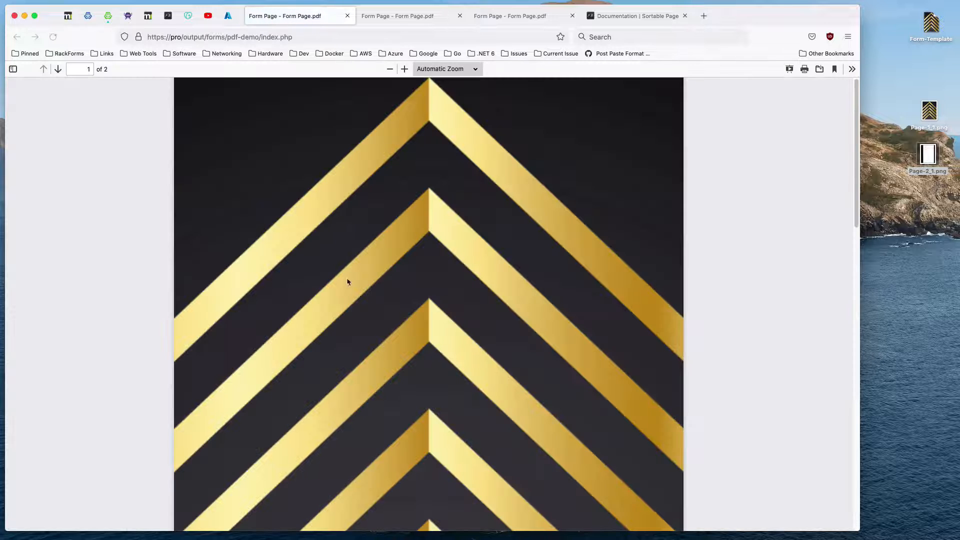
pyautogui.scroll(-10, 351, 288)
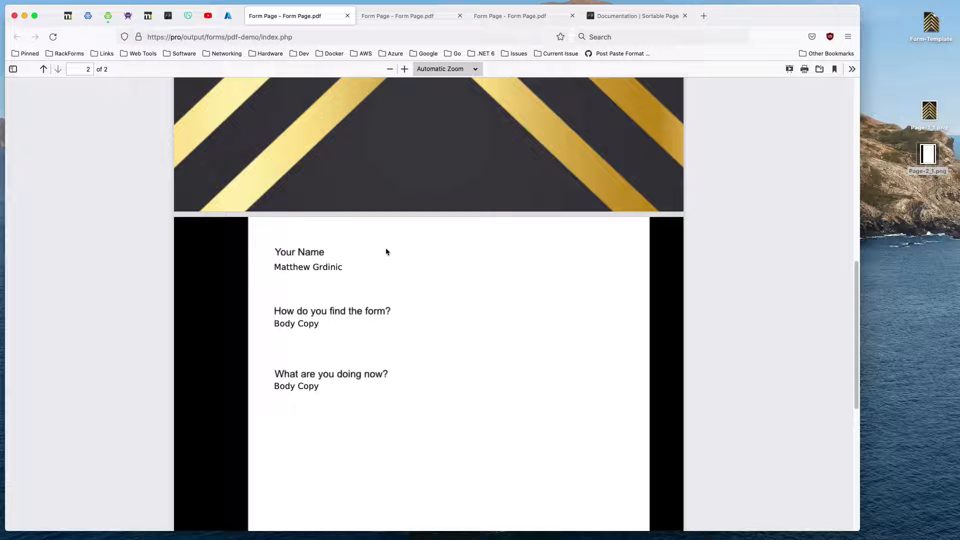
pyautogui.scroll(-5, 393, 282)
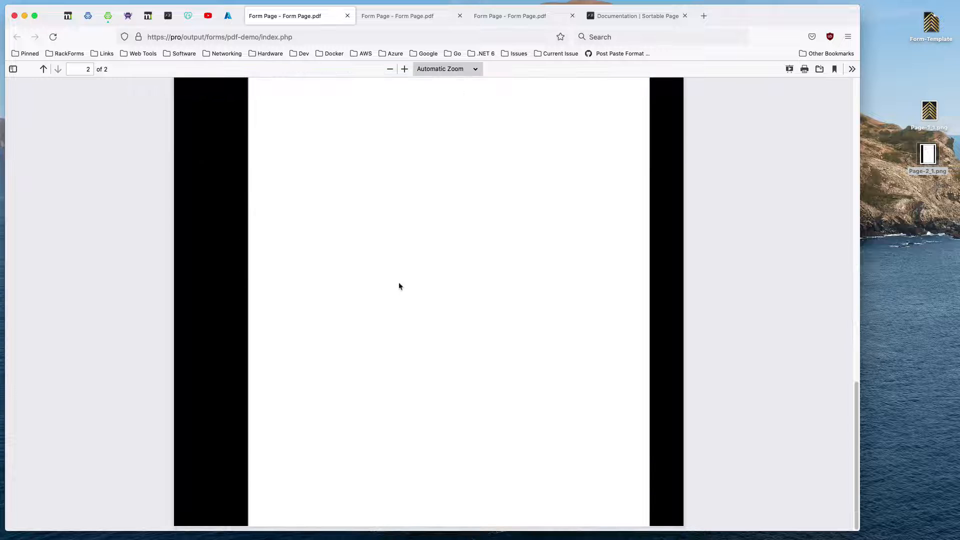
pyautogui.scroll(15, 398, 288)
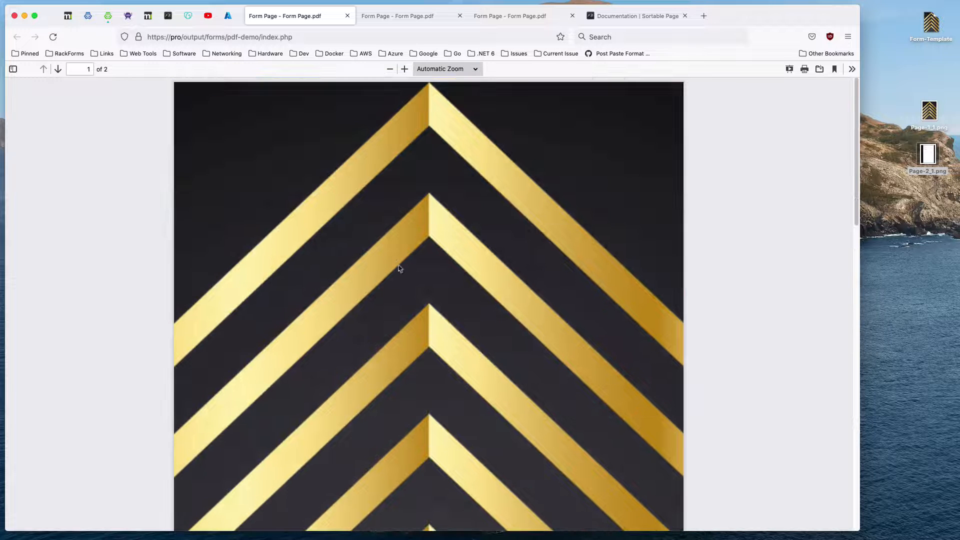
pyautogui.click(68, 15)
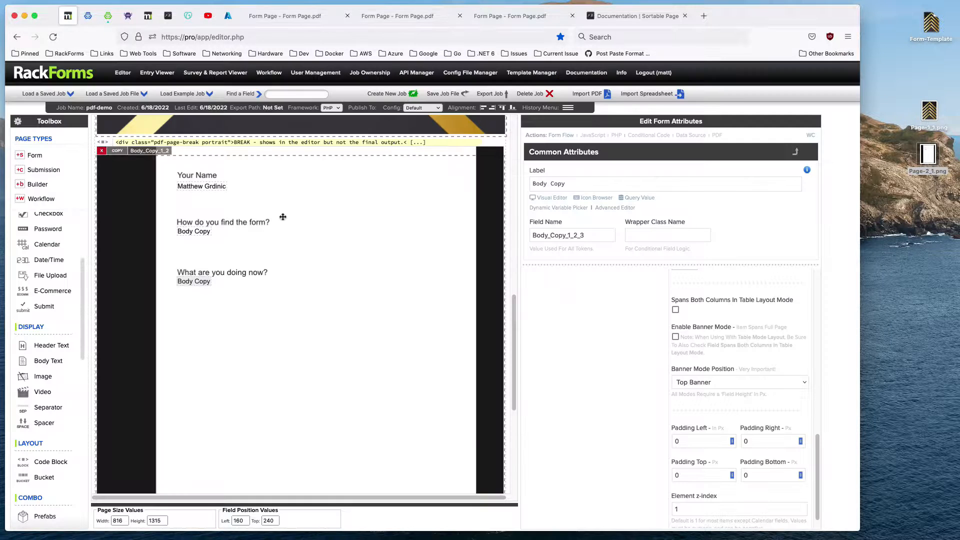
# Reduce the second page bucket's height so that it ends just below the page image.
pyautogui.scroll(-5, 293, 260)
pyautogui.click(190, 476)
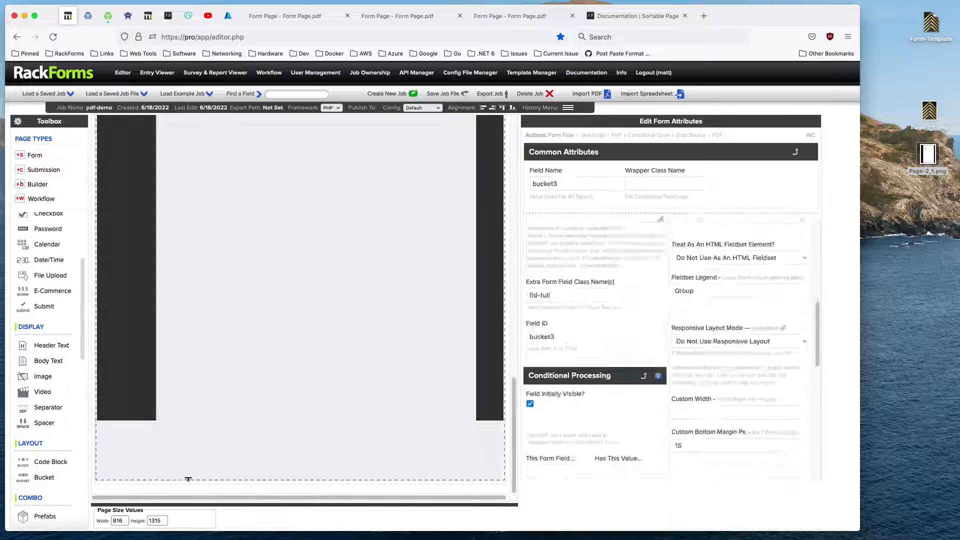
pyautogui.scroll(15, 193, 478)
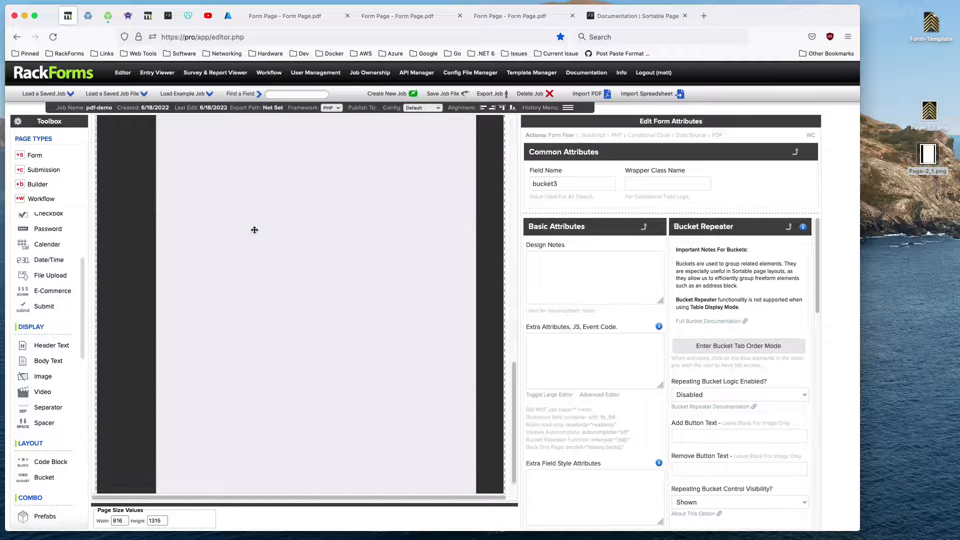
# Add a portrait PDF page break to the page after the second page's bucket.
pyautogui.scroll(3, 266, 147)
pyautogui.click(280, 149)
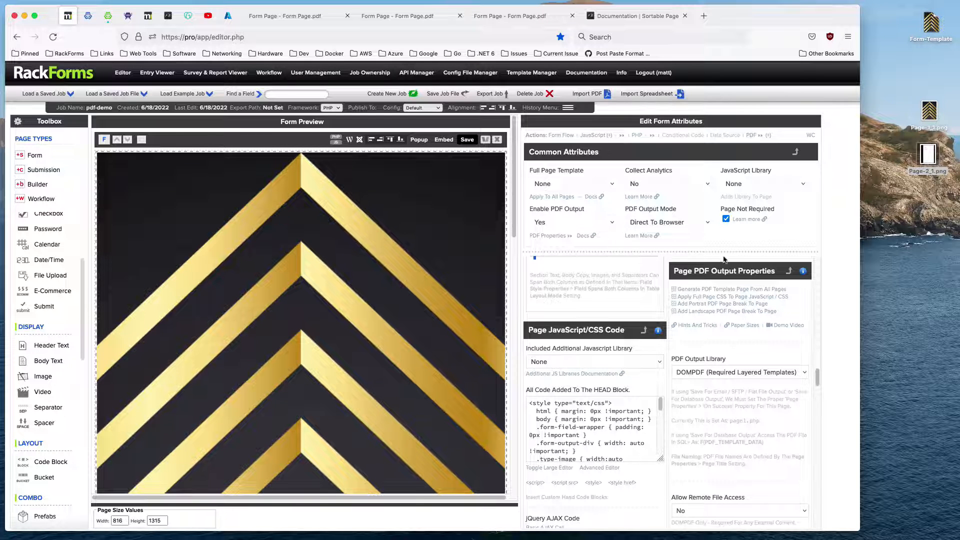
pyautogui.click(706, 306)
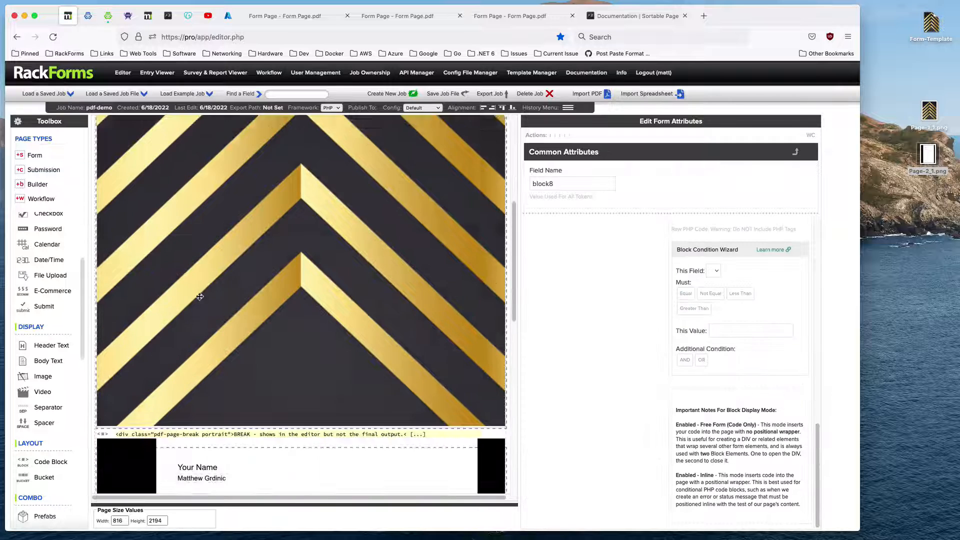
# Preview the PDF with the added break, examine what follows the second page, and return to the break block in the editor.
pyautogui.rightClick(264, 284)
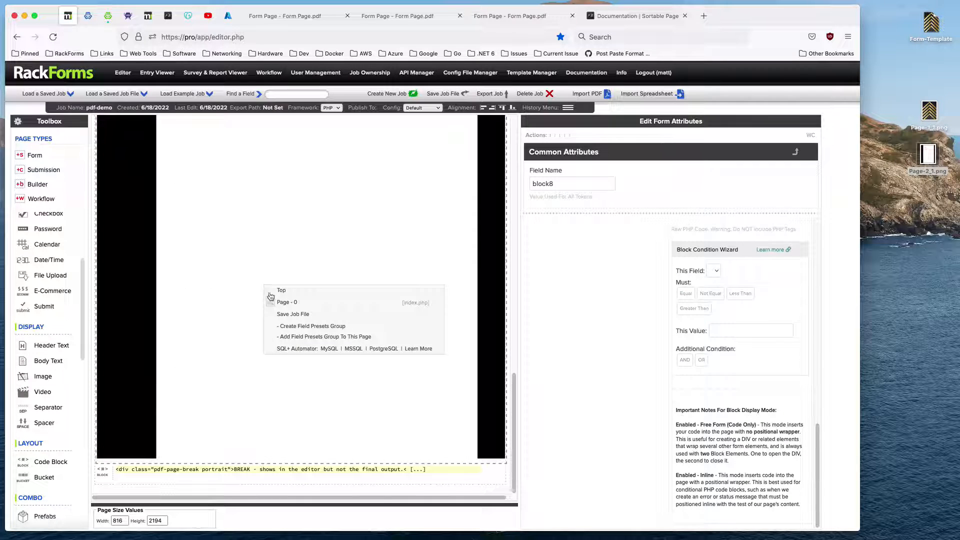
pyautogui.click(268, 308)
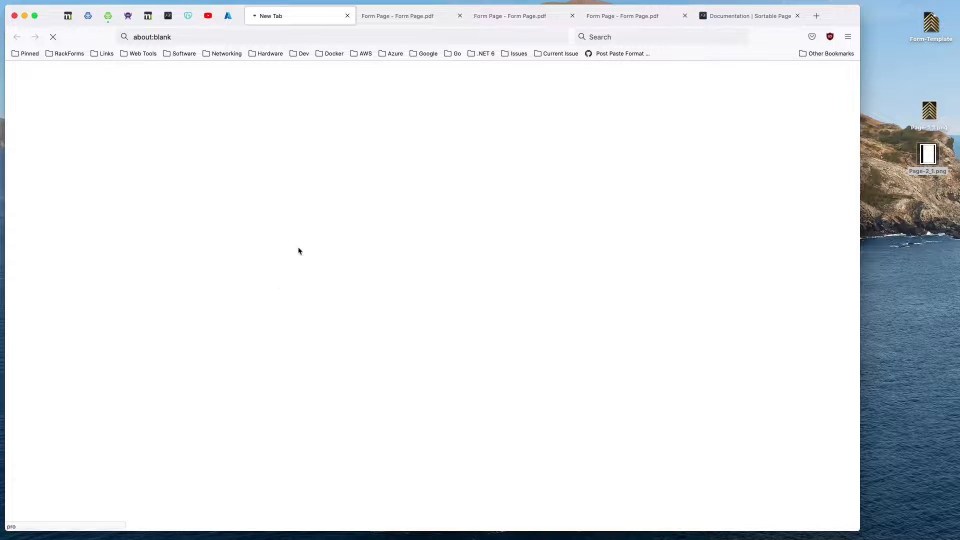
pyautogui.scroll(-15, 377, 270)
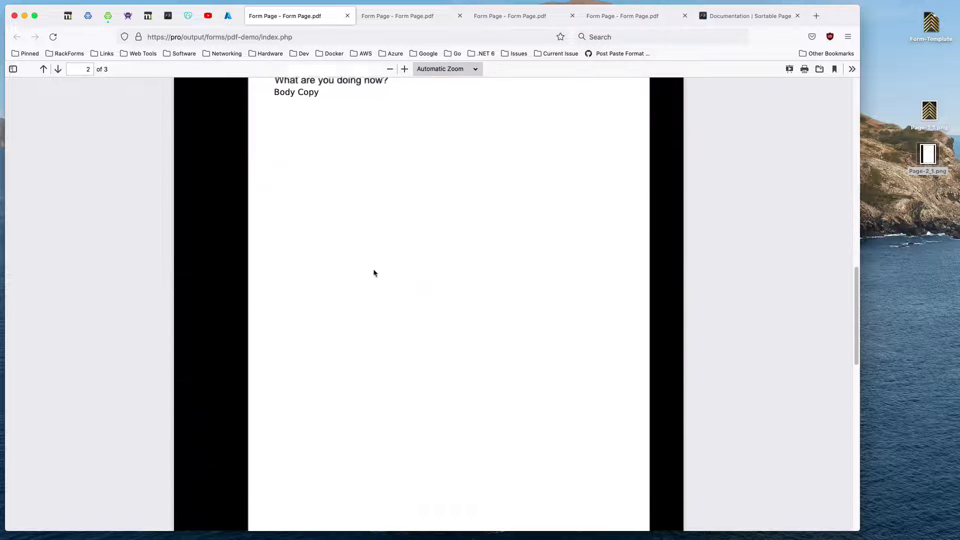
pyautogui.scroll(-6, 373, 269)
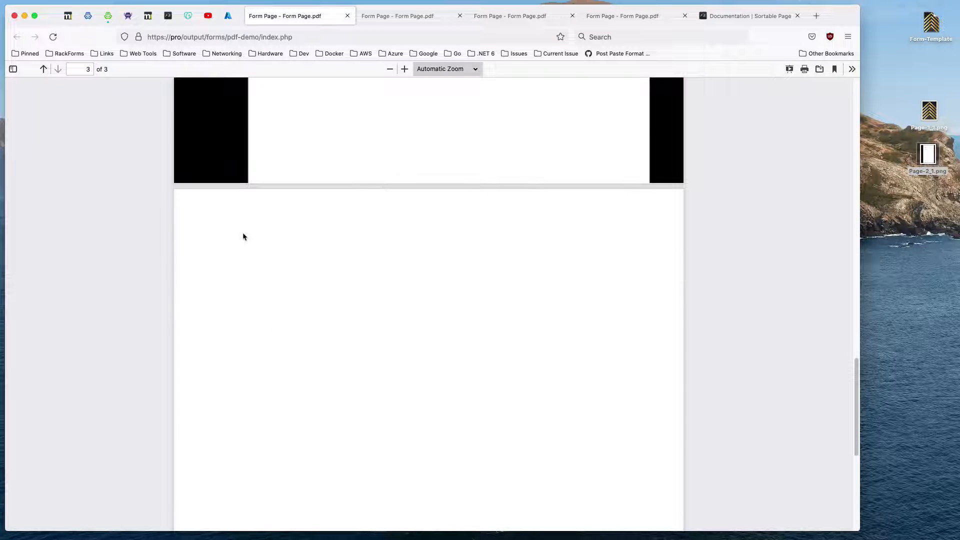
pyautogui.scroll(-5, 249, 245)
pyautogui.scroll(2, 265, 247)
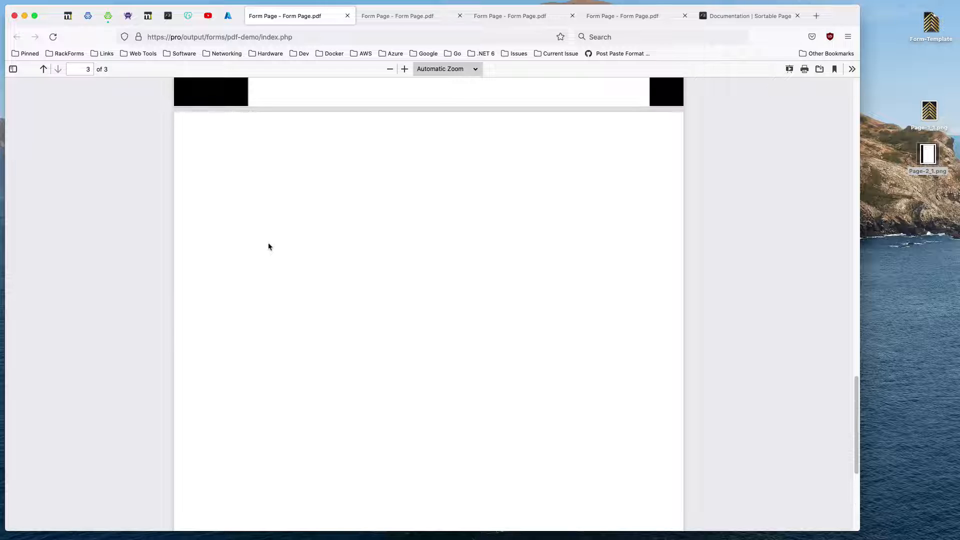
pyautogui.scroll(10, 275, 234)
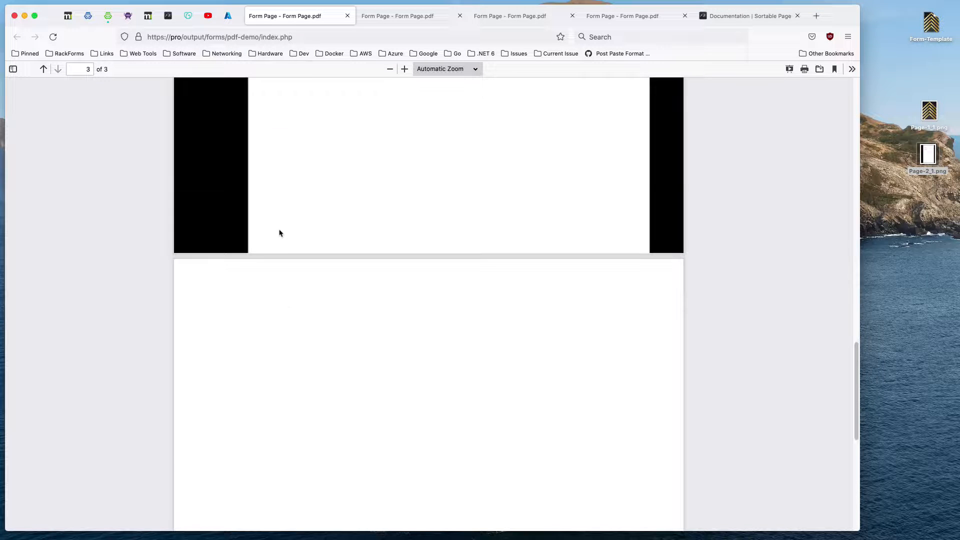
pyautogui.click(68, 20)
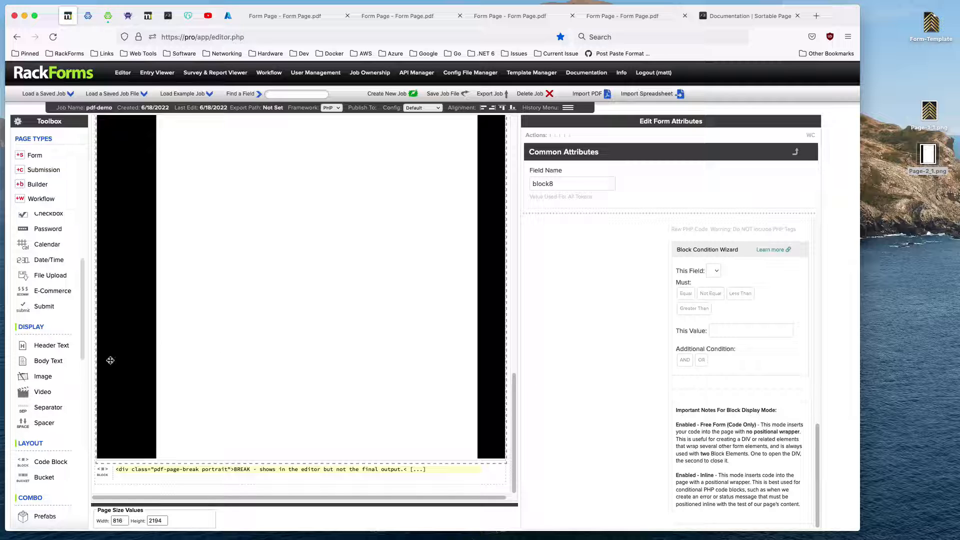
pyautogui.moveTo(183, 467)
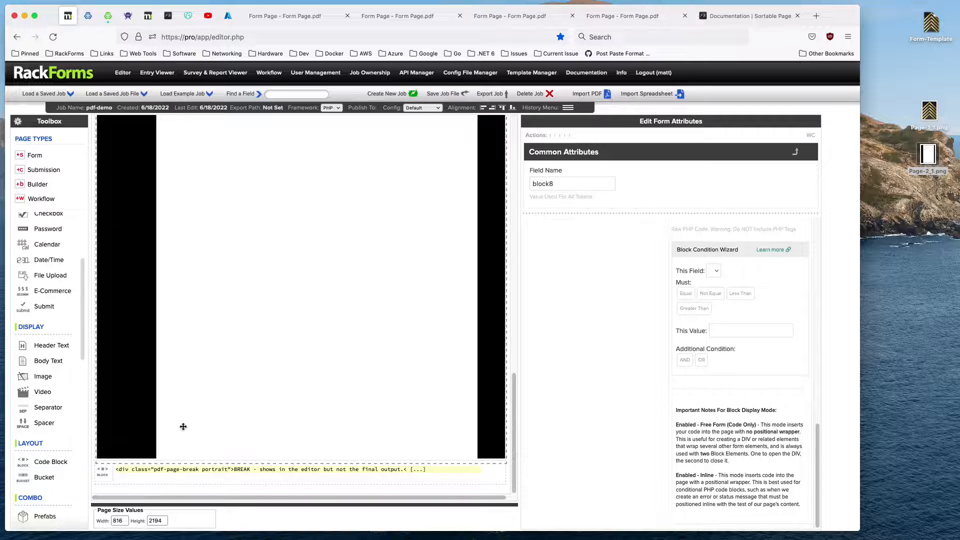
# Add a bucket below the page break that follows the second page and widen it to the full page width.
pyautogui.scroll(-5, 241, 304)
pyautogui.scroll(10, 240, 300)
pyautogui.scroll(-16, 214, 240)
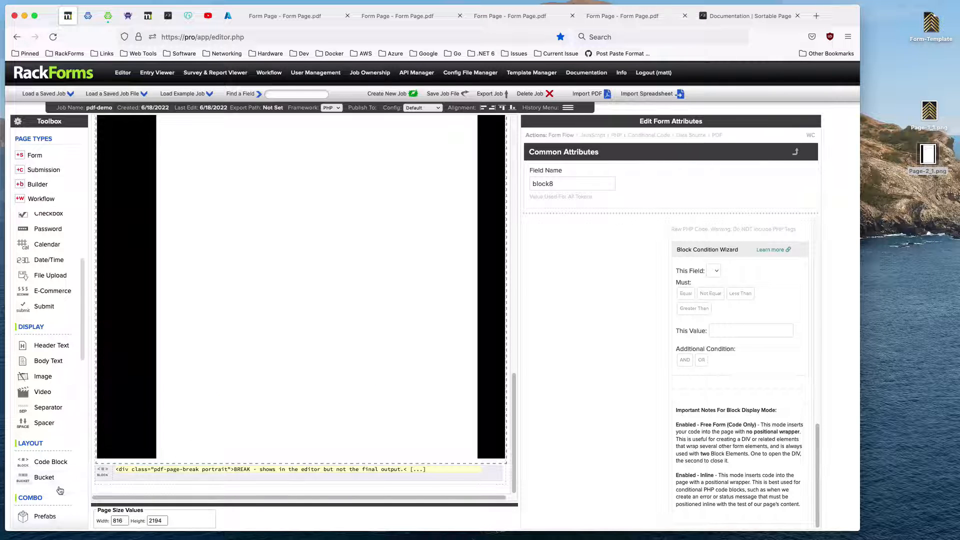
pyautogui.click(57, 481)
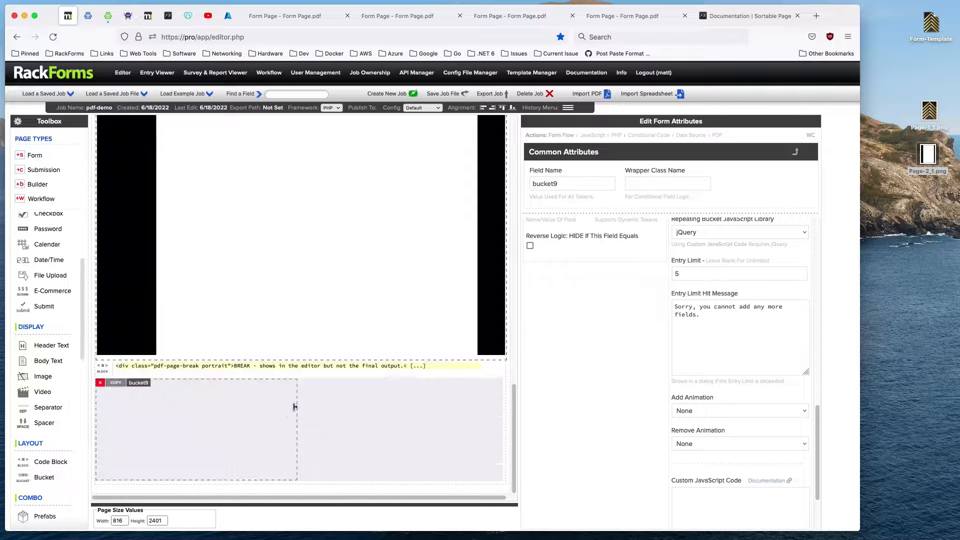
pyautogui.moveTo(295, 405); pyautogui.dragTo(501, 404)
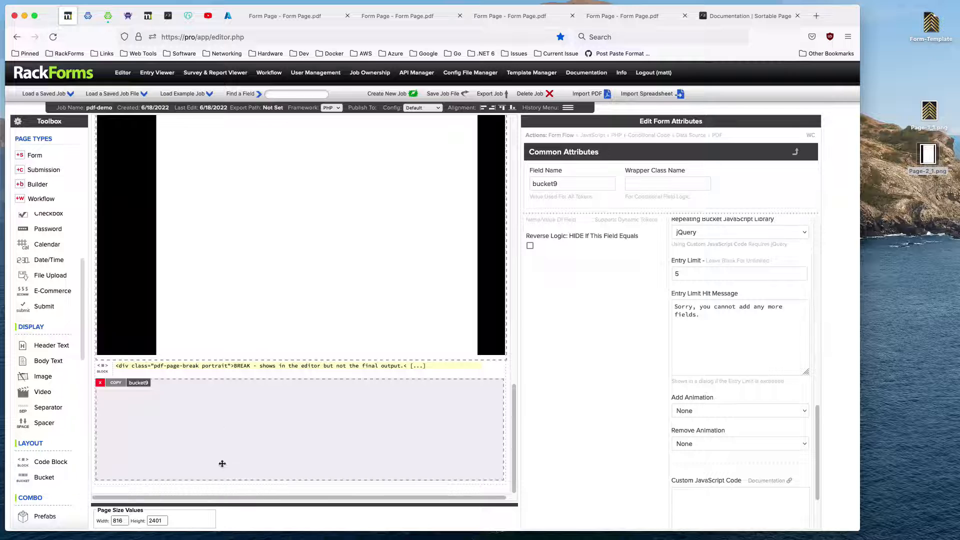
# Extend the new bucket's height in several passes to make room for a third page.
pyautogui.moveTo(232, 478); pyautogui.dragTo(250, 539)
pyautogui.scroll(-4, 270, 454)
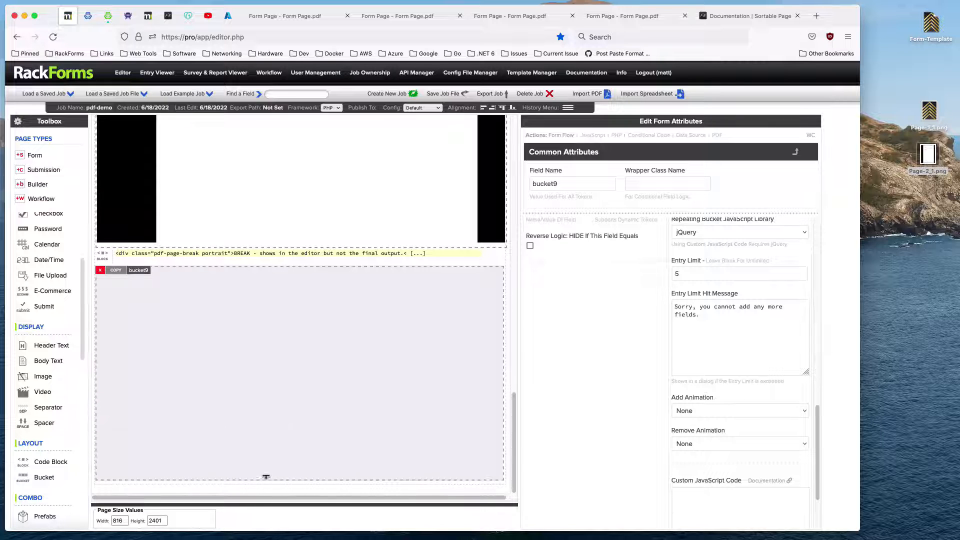
pyautogui.moveTo(266, 477); pyautogui.dragTo(272, 539)
pyautogui.scroll(-4, 276, 410)
pyautogui.moveTo(265, 479); pyautogui.dragTo(268, 539)
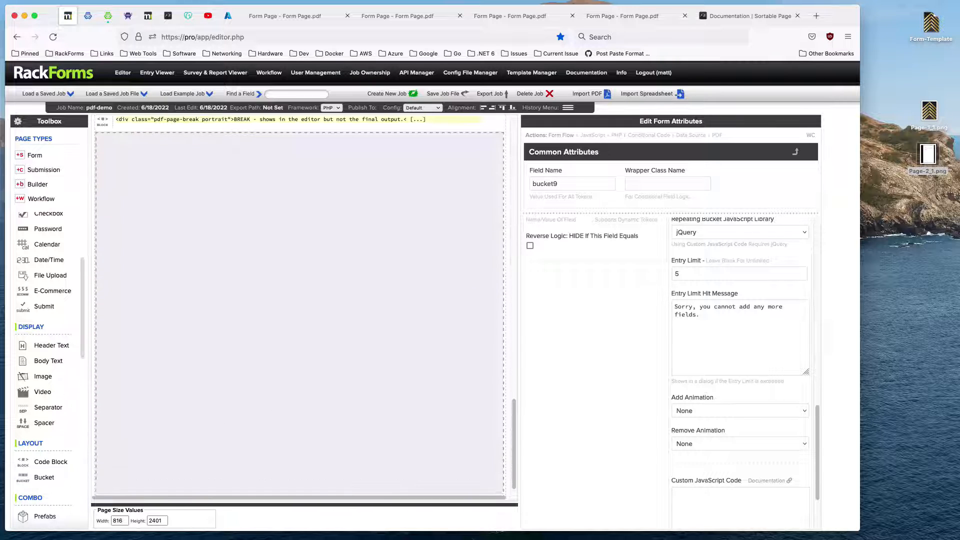
pyautogui.scroll(-1, 296, 368)
pyautogui.moveTo(296, 479); pyautogui.dragTo(236, 525)
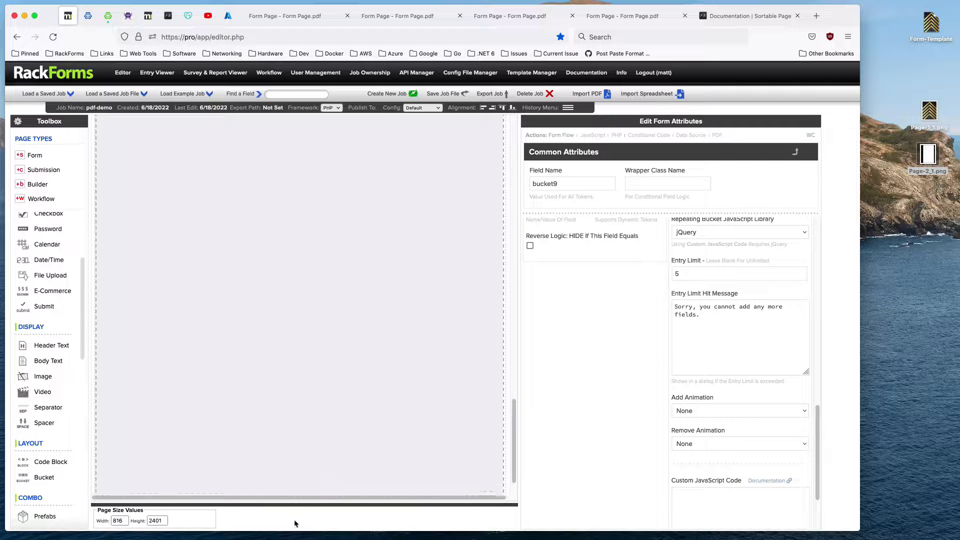
# Place an Image field in the upper-right area of the new bucket at left 690, top 20.
pyautogui.scroll(5, 303, 288)
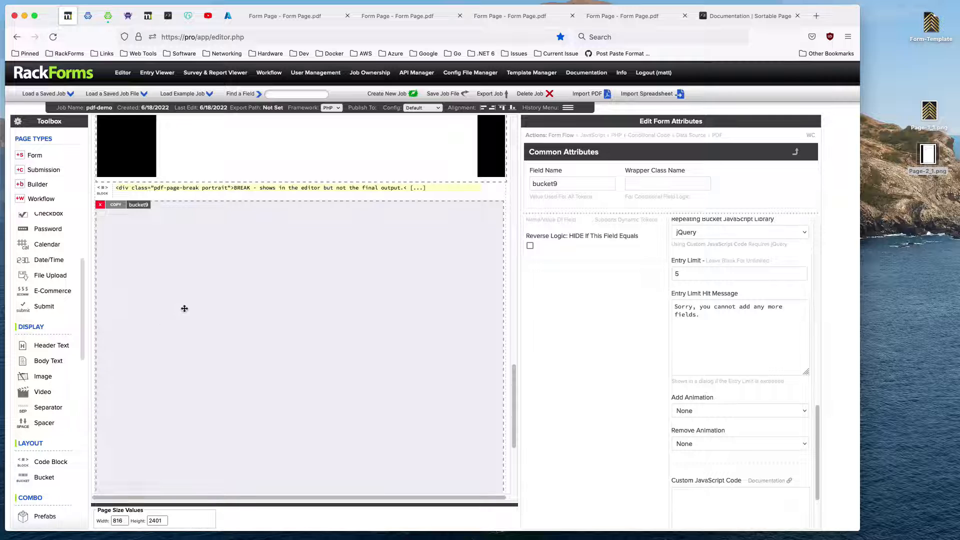
pyautogui.moveTo(47, 377); pyautogui.dragTo(464, 227)
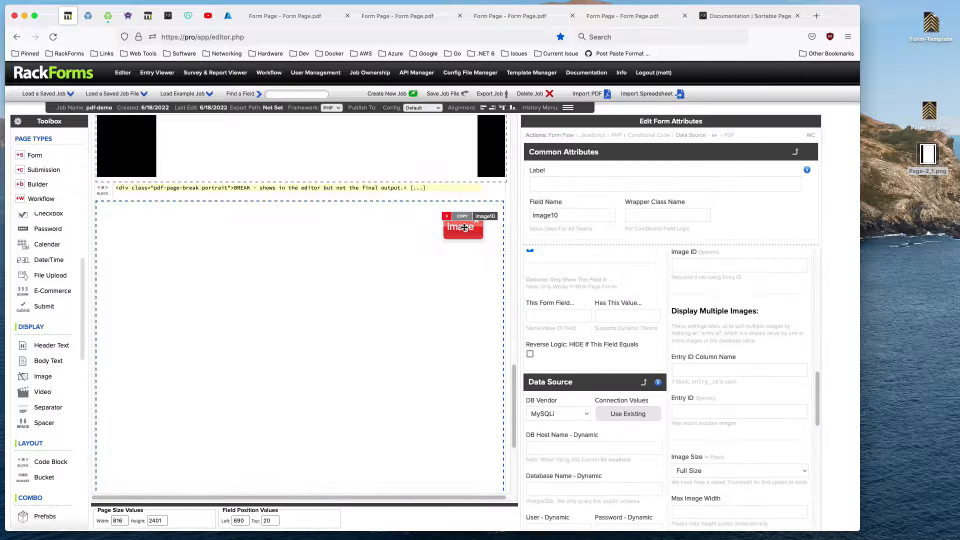
pyautogui.click(222, 267)
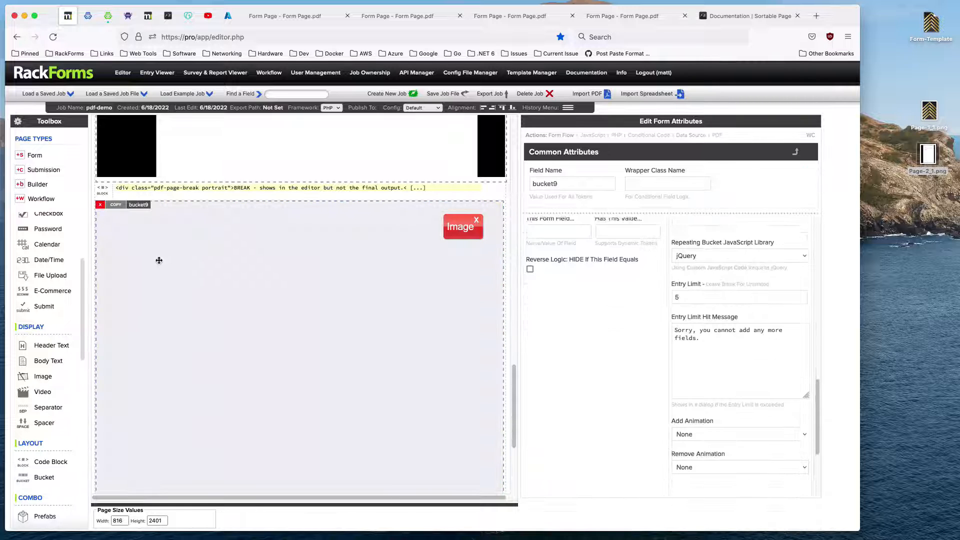
# Add a Body Text and a Text Field to the third page's bucket, placing the Text Field above at left 50, top 80.
pyautogui.moveTo(57, 360); pyautogui.dragTo(133, 275)
pyautogui.scroll(3, 86, 240)
pyautogui.moveTo(47, 244); pyautogui.dragTo(157, 238)
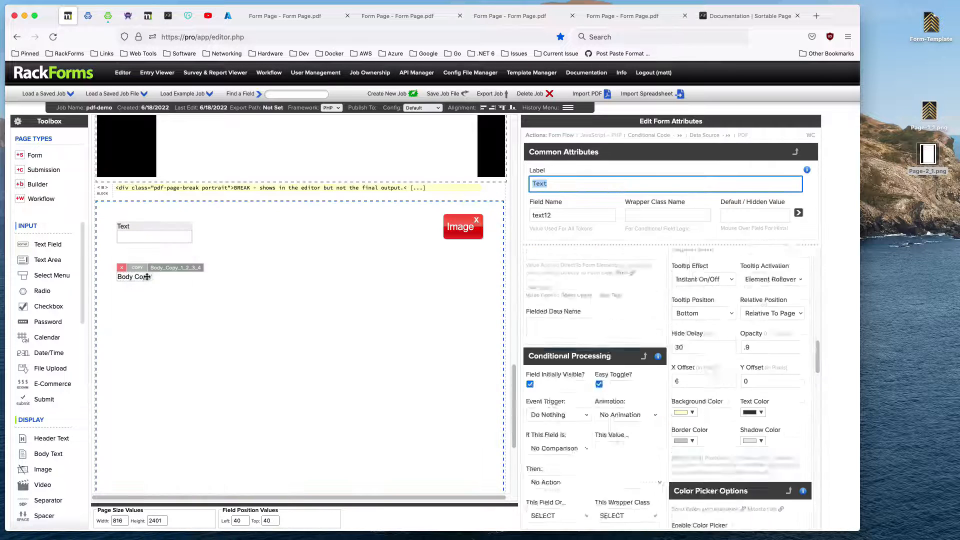
pyautogui.moveTo(145, 277); pyautogui.dragTo(146, 285)
pyautogui.moveTo(148, 231); pyautogui.dragTo(154, 251)
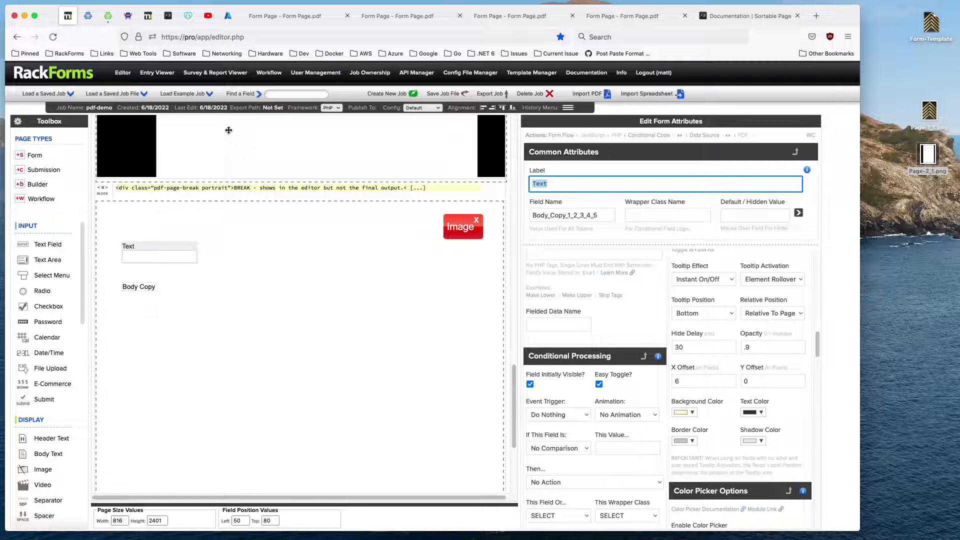
# Move the image placeholder in the third page's bucket to left 670, top 20.
pyautogui.scroll(10, 250, 237)
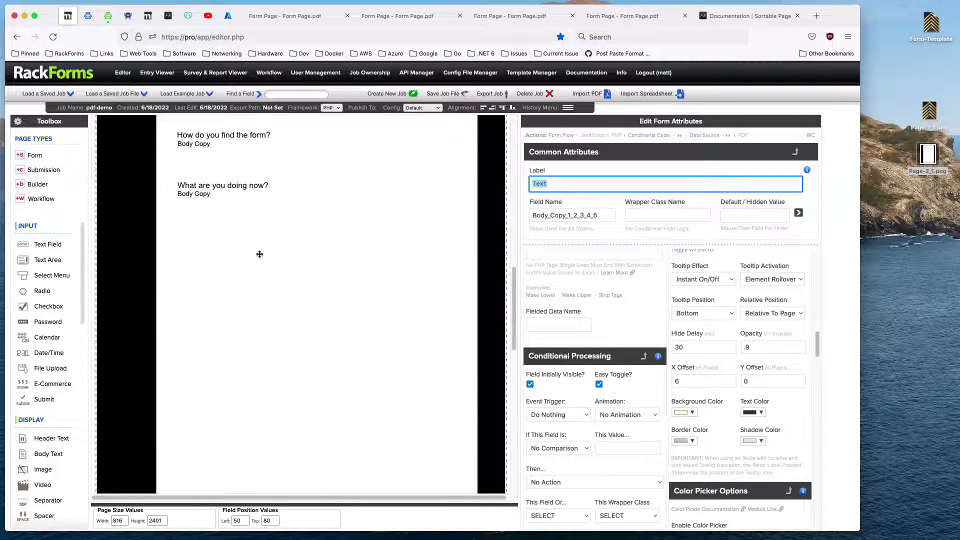
pyautogui.scroll(3, 260, 254)
pyautogui.scroll(-10, 260, 280)
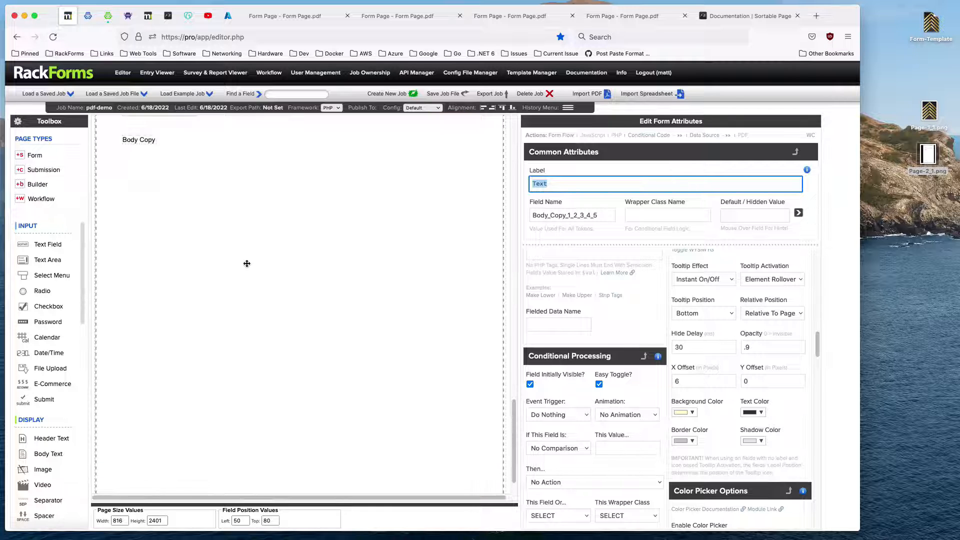
pyautogui.scroll(3, 247, 251)
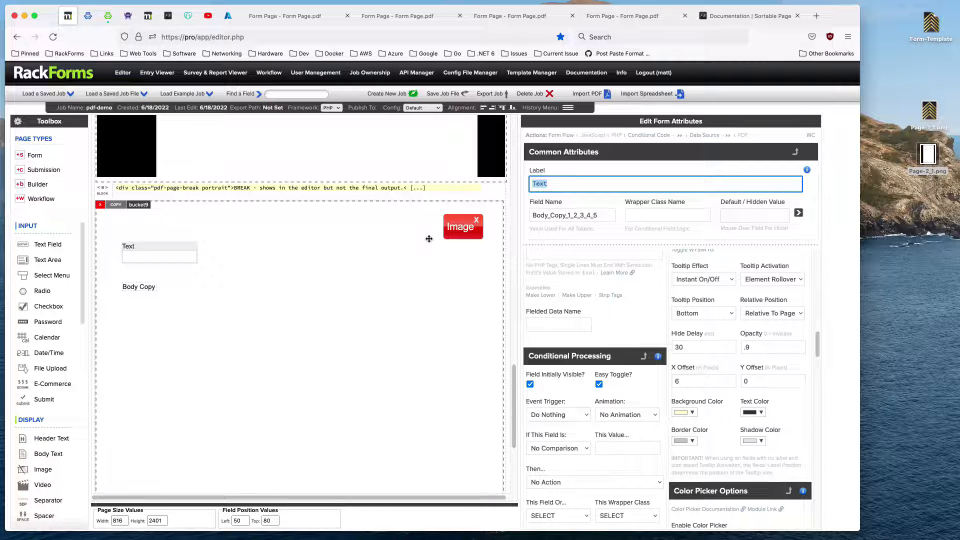
pyautogui.moveTo(429, 239); pyautogui.dragTo(419, 238)
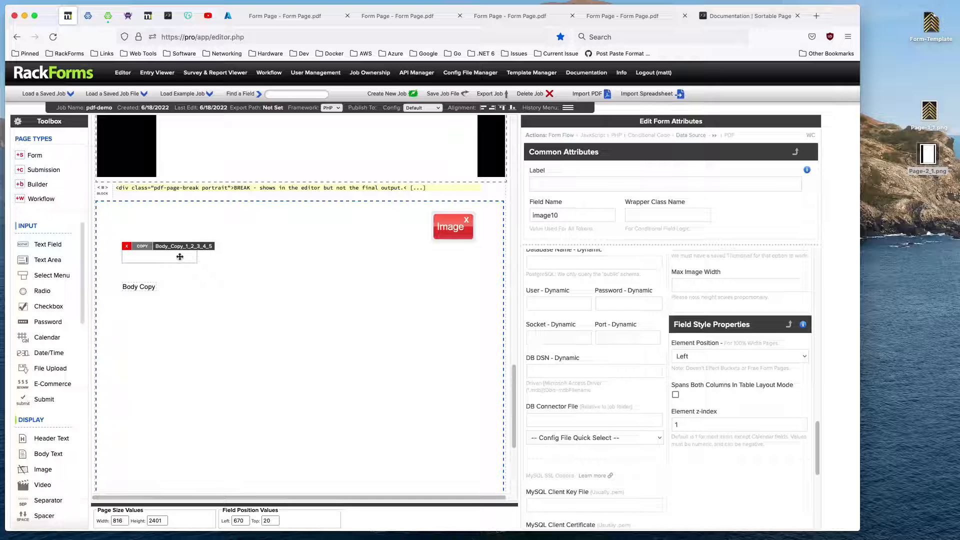
# Select the form page itself and bring up its Page PDF Output Properties.
pyautogui.scroll(10, 220, 220)
pyautogui.click(225, 169)
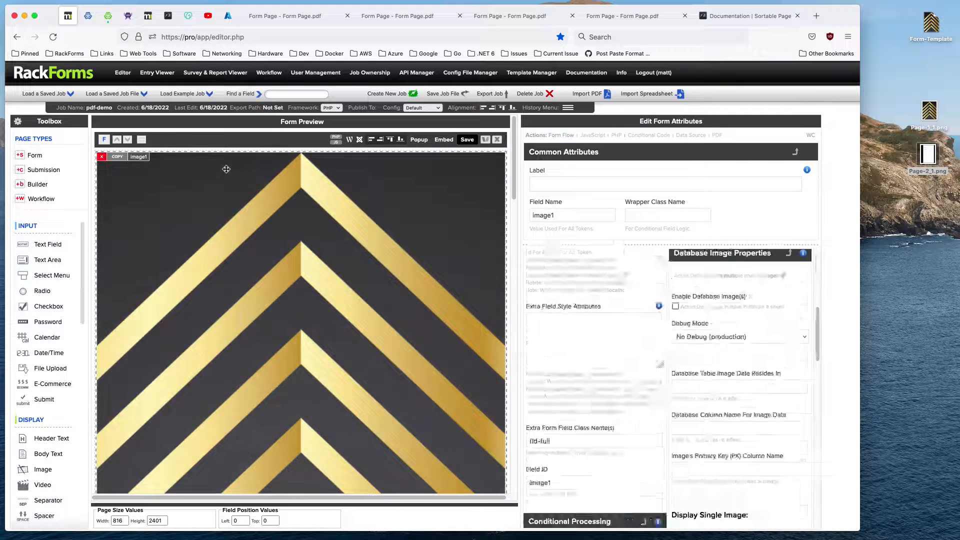
pyautogui.click(237, 149)
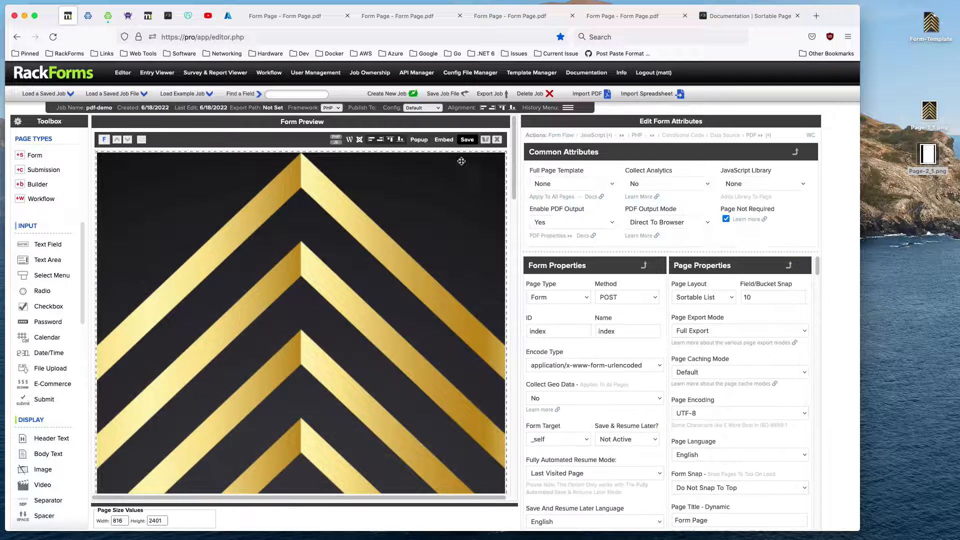
pyautogui.click(760, 136)
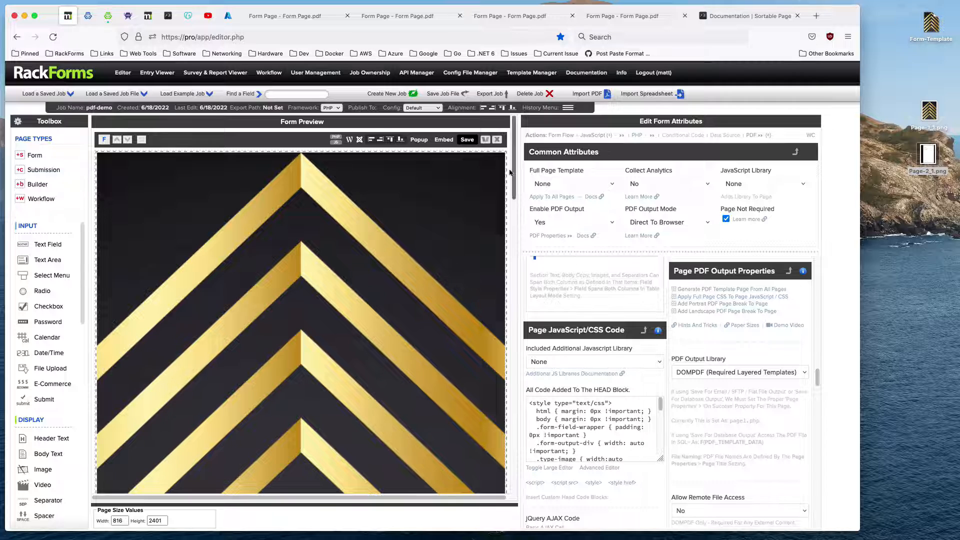
# Save the job to generate its PDF, and close this preview and all earlier PDF previews.
pyautogui.click(466, 141)
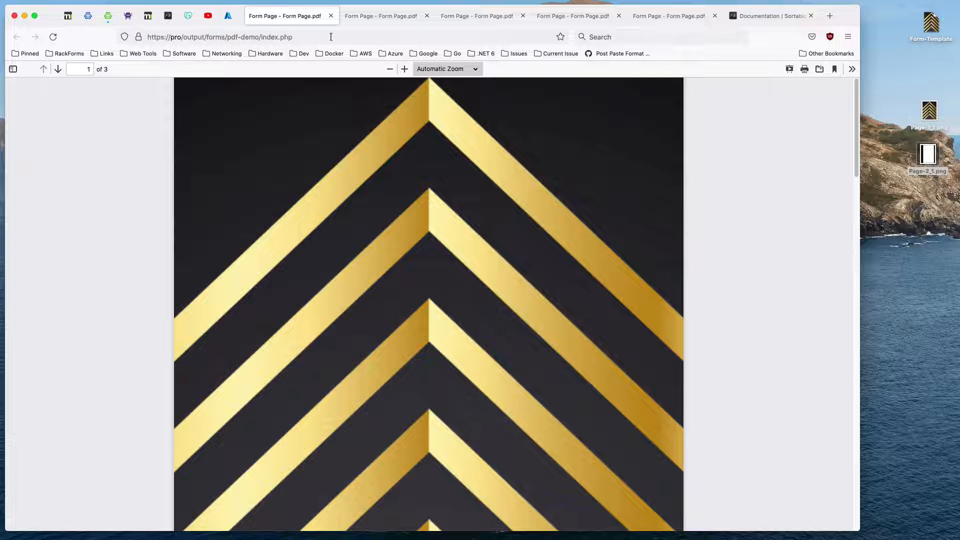
pyautogui.click(331, 15)
pyautogui.click(331, 16)
pyautogui.click(331, 16)
pyautogui.click(330, 15)
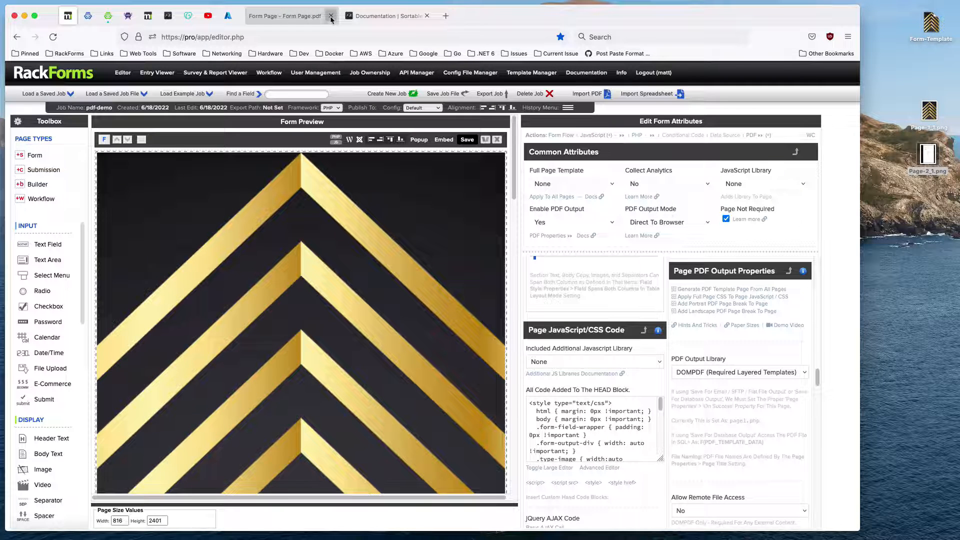
pyautogui.click(331, 16)
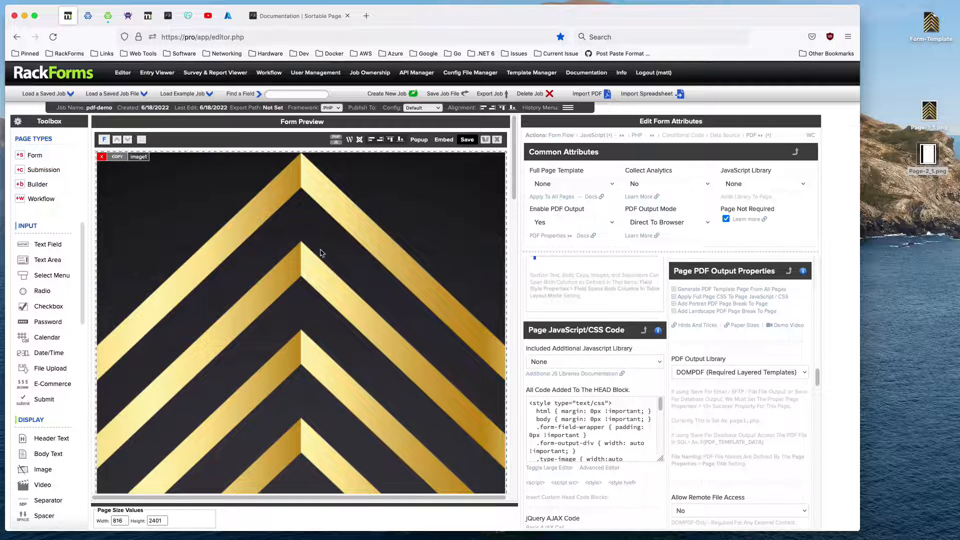